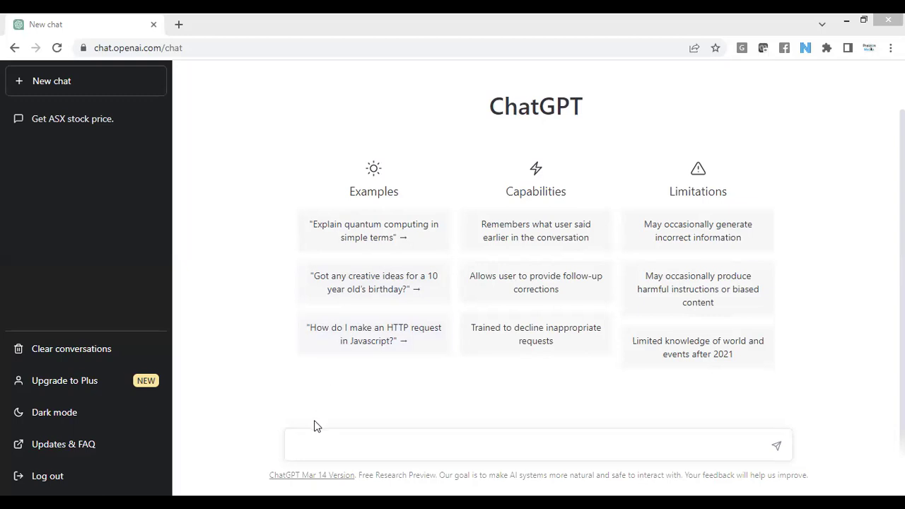
- Ask ChatGPT for a slide-by-slide plan of a 12-slide video on the history of Management, with 2 detailed bullets per slide and generated content
click(313, 441)
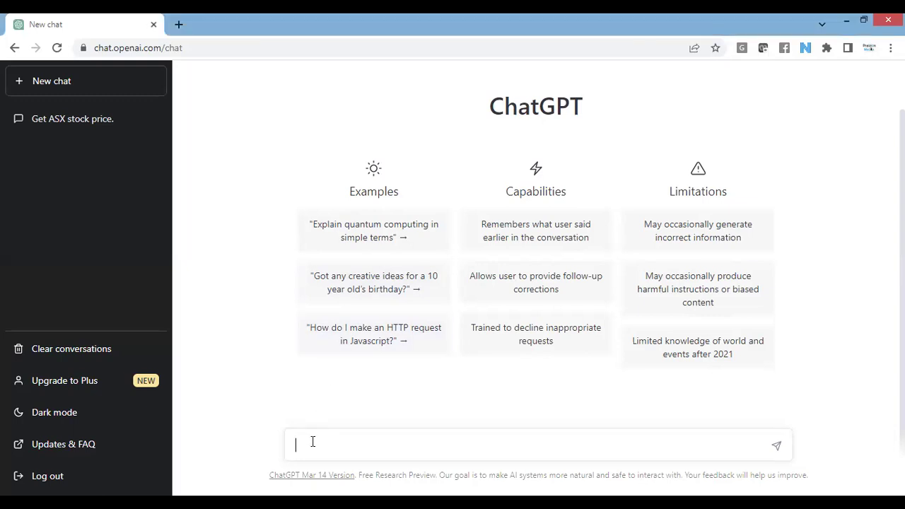
text(Create a plan slide by slide for a video about the history of Management through the years up till today in 12 slides.)
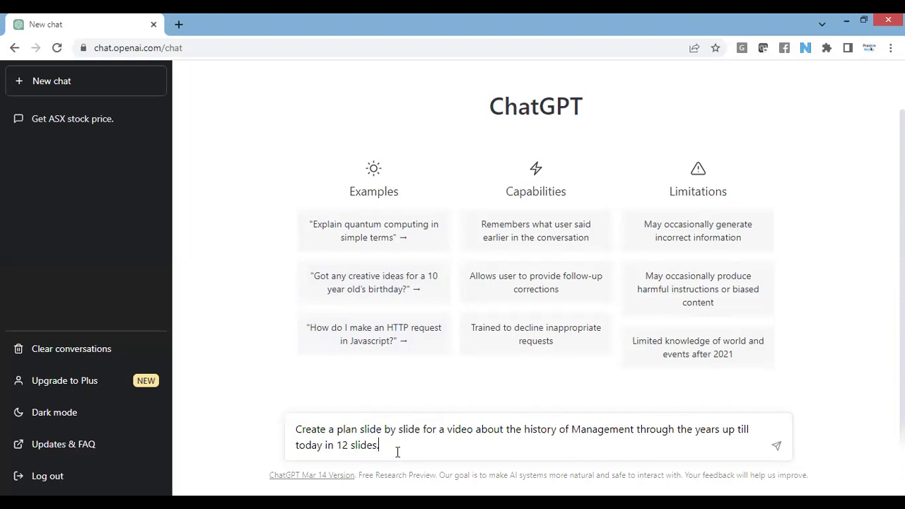
text(Include 2 bullets of detailed content per slide)
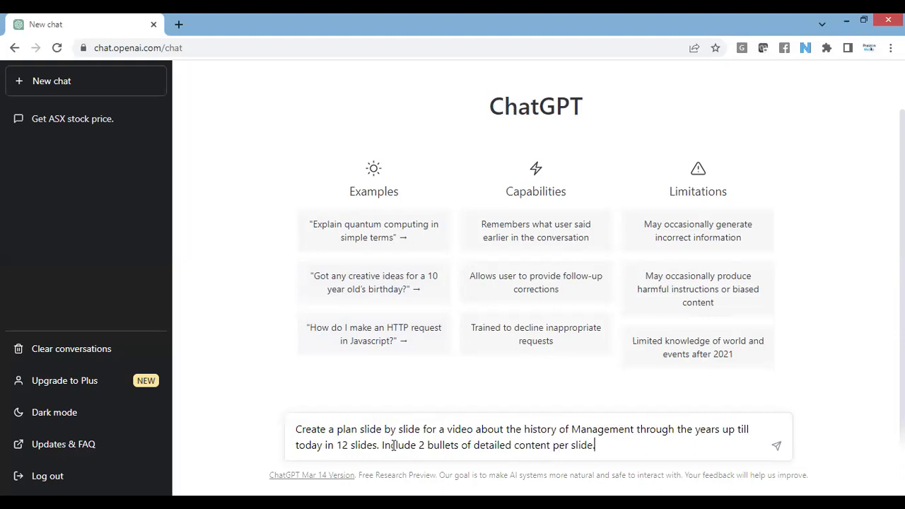
text(. Don't just give me)
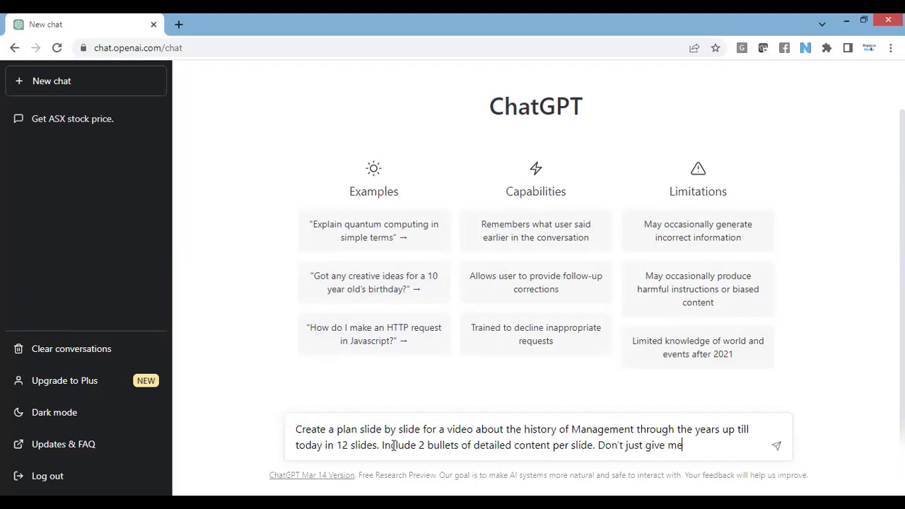
text( an idea. Generate )
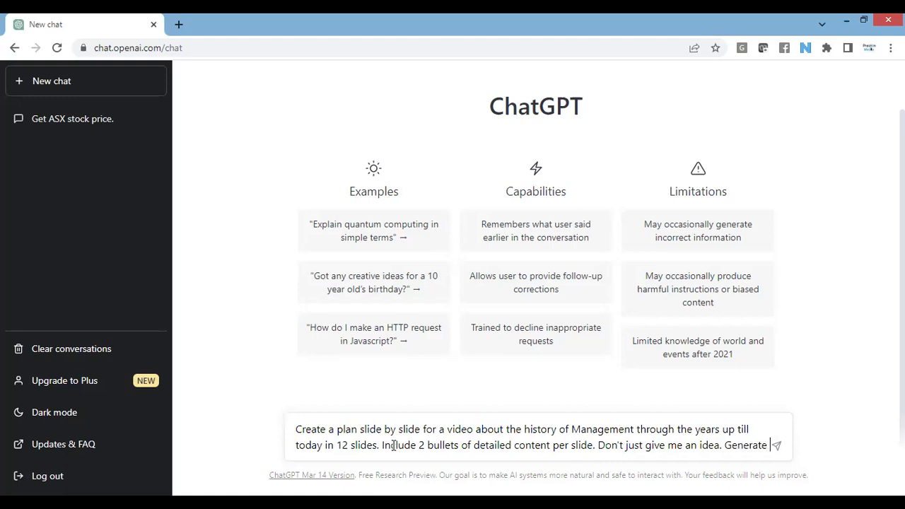
text(content!)
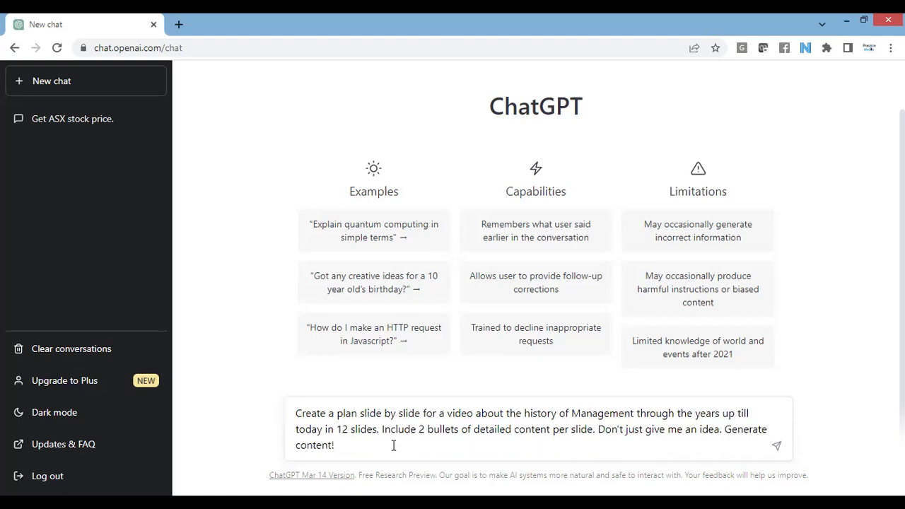
click(776, 447)
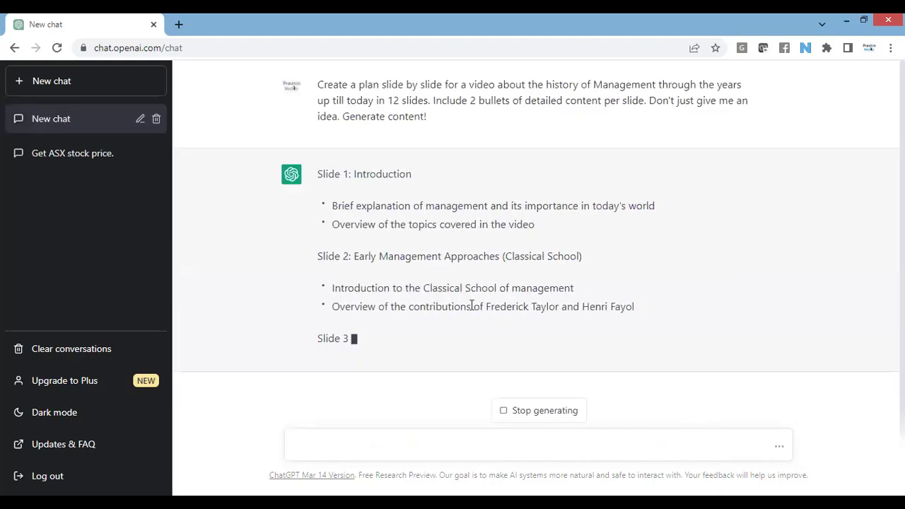
- Stop the response and send "Give me details. Not just slide bullets. Create a script for teaching this stuff!"
click(520, 413)
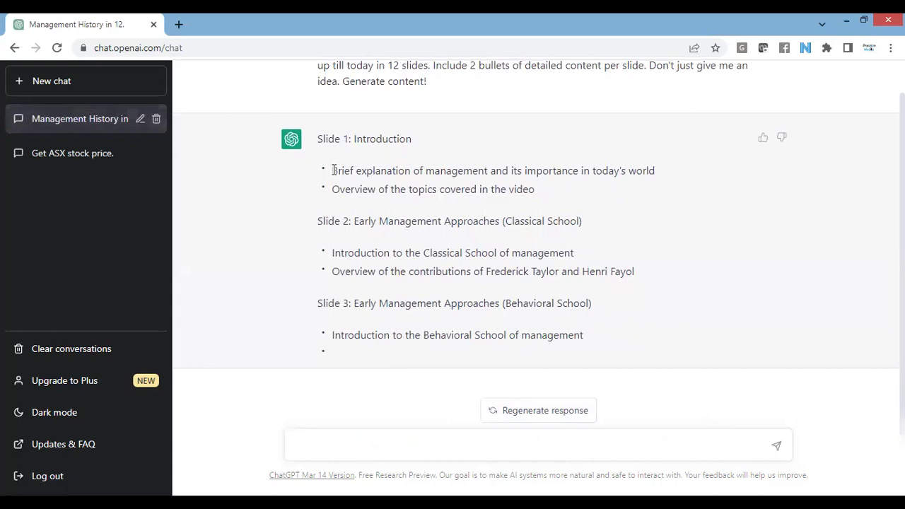
drag(332, 170, 540, 199)
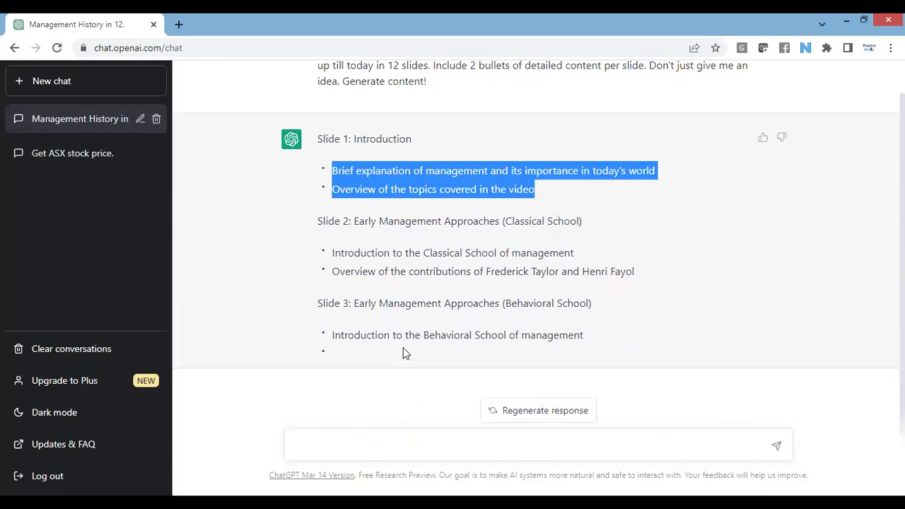
click(407, 438)
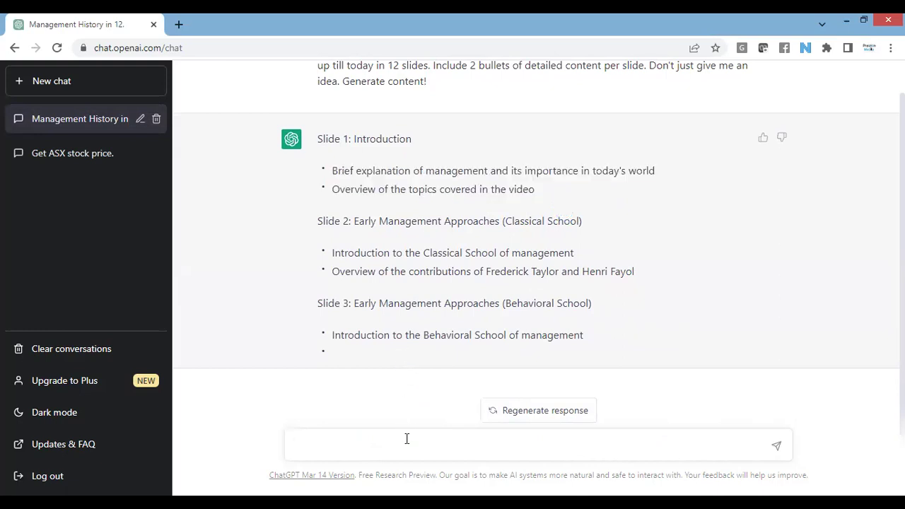
text(Give me details. N)
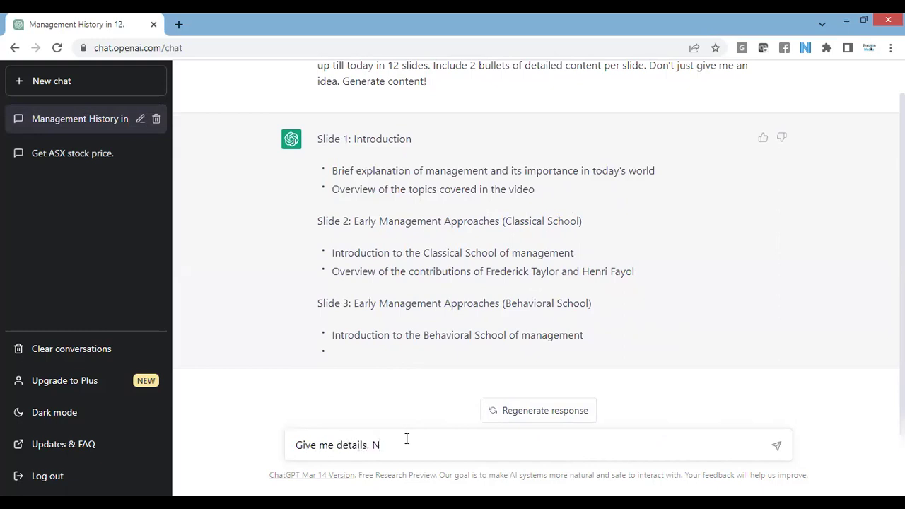
text(ot just slide bullets. Create a)
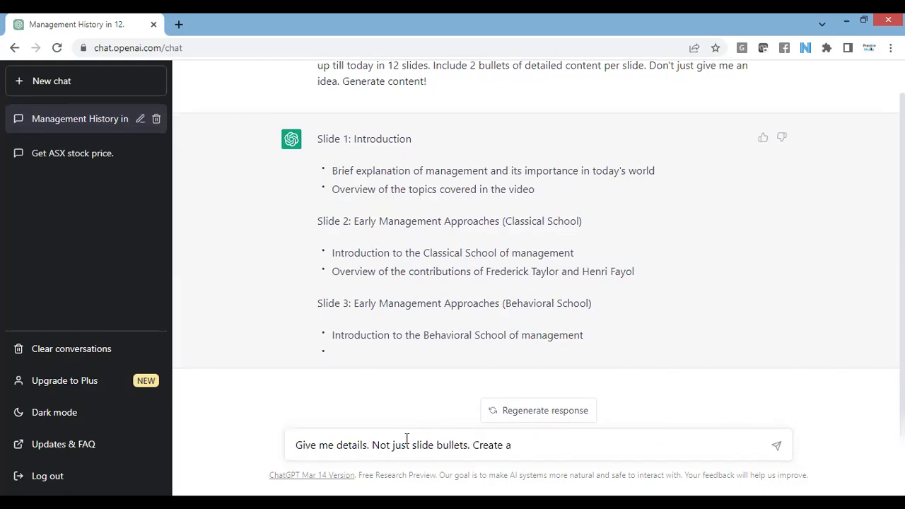
text( script for teaching this stuff!)
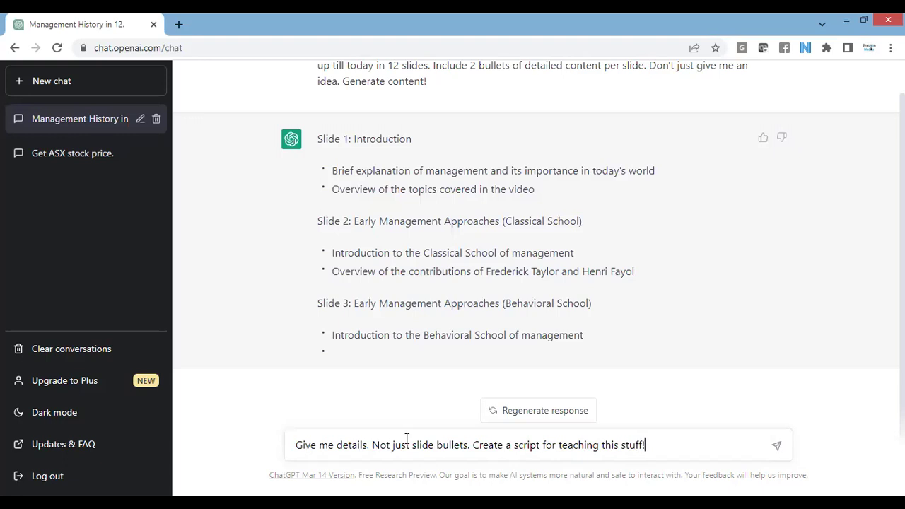
key(Return)
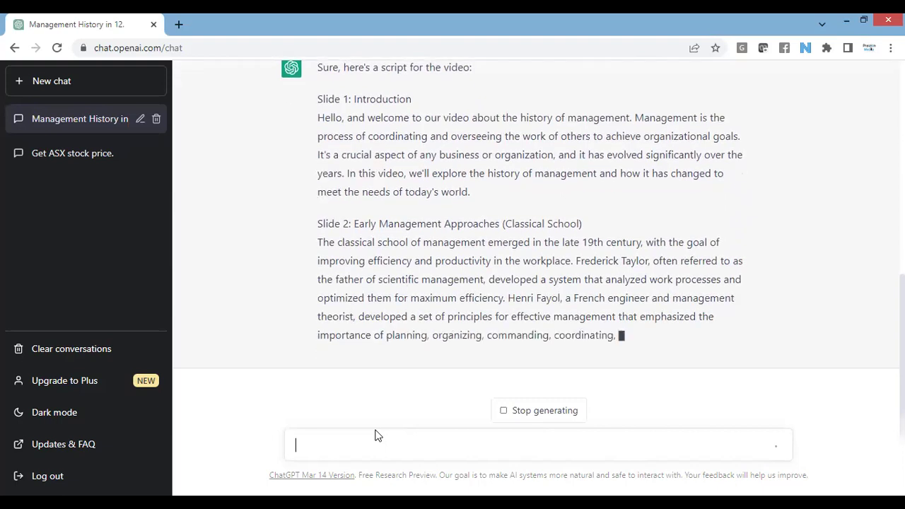
- Compare the generated teaching script with the original bullet plan and read through its slides up to the Slide 9 heading
scroll(399, 354, up, 3)
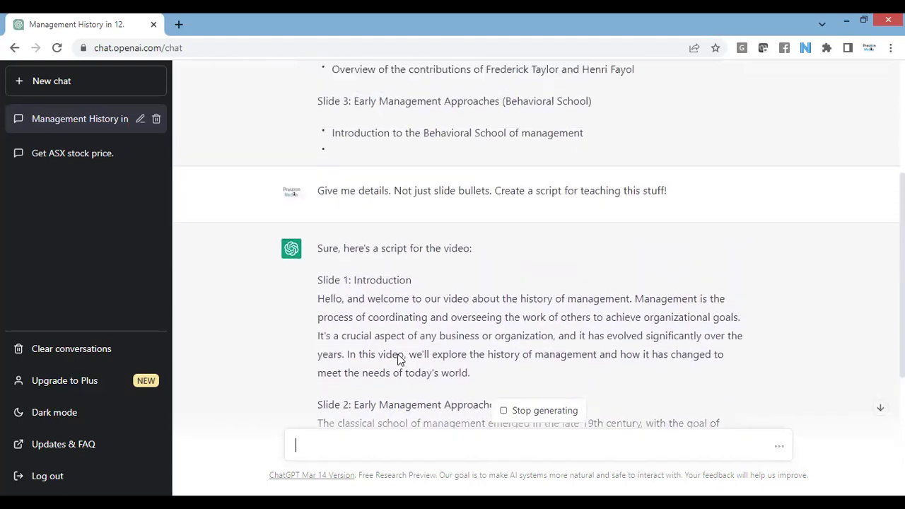
scroll(398, 359, up, 3)
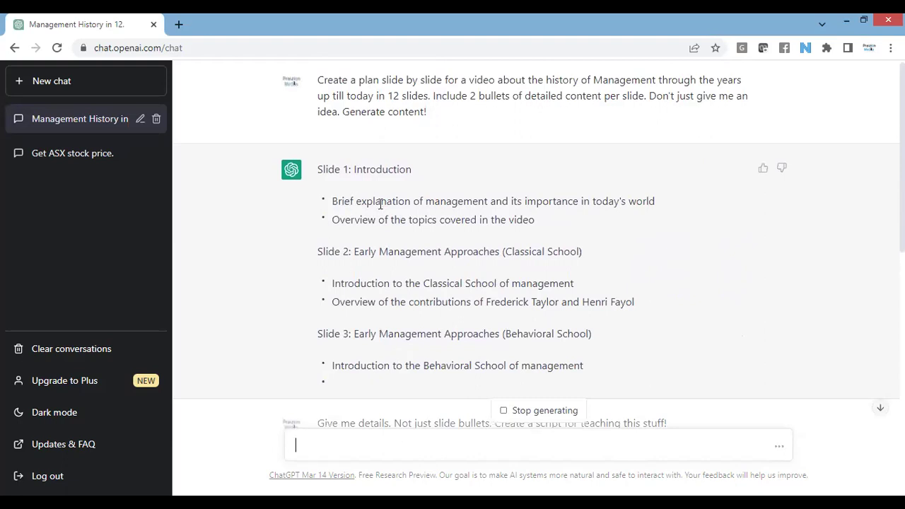
scroll(390, 228, down, 6)
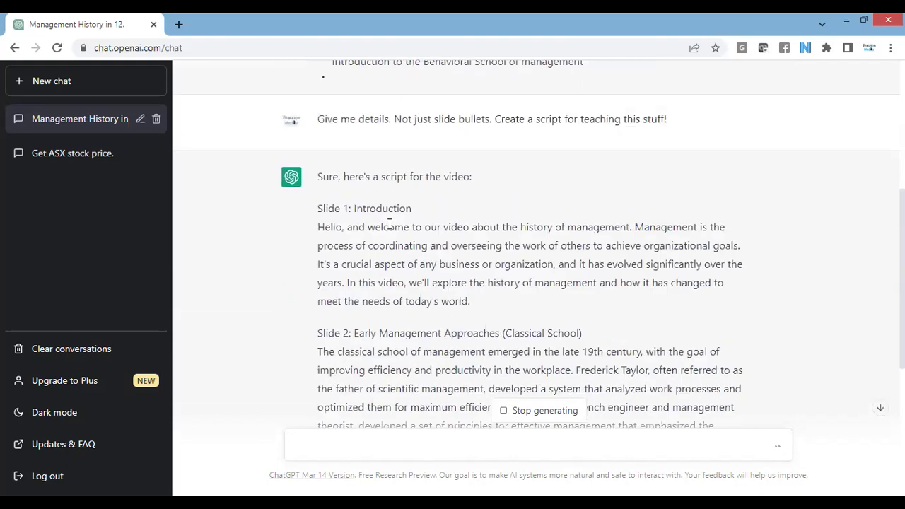
scroll(388, 228, down, 3)
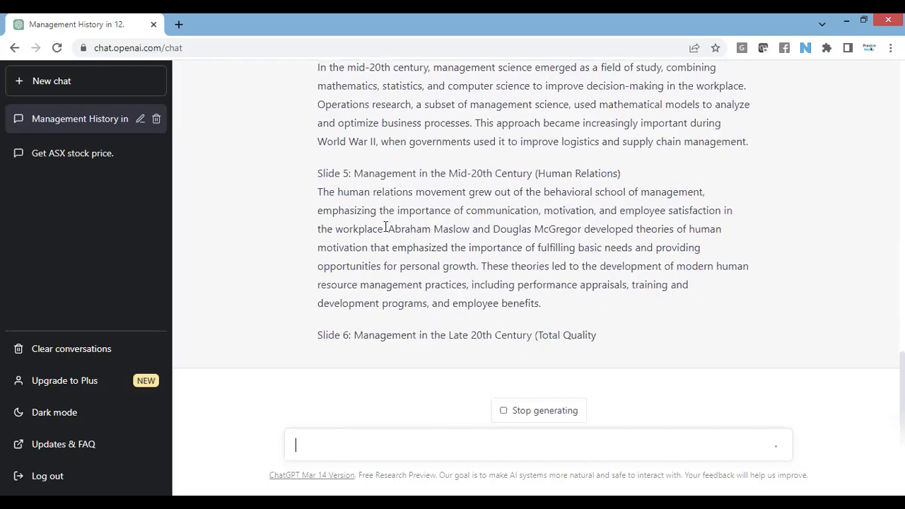
scroll(385, 231, up, 1)
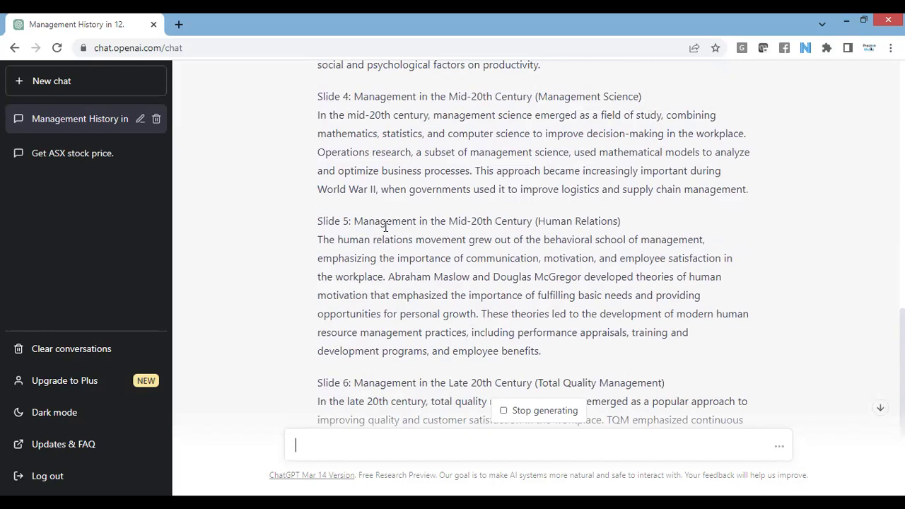
scroll(389, 230, down, 4)
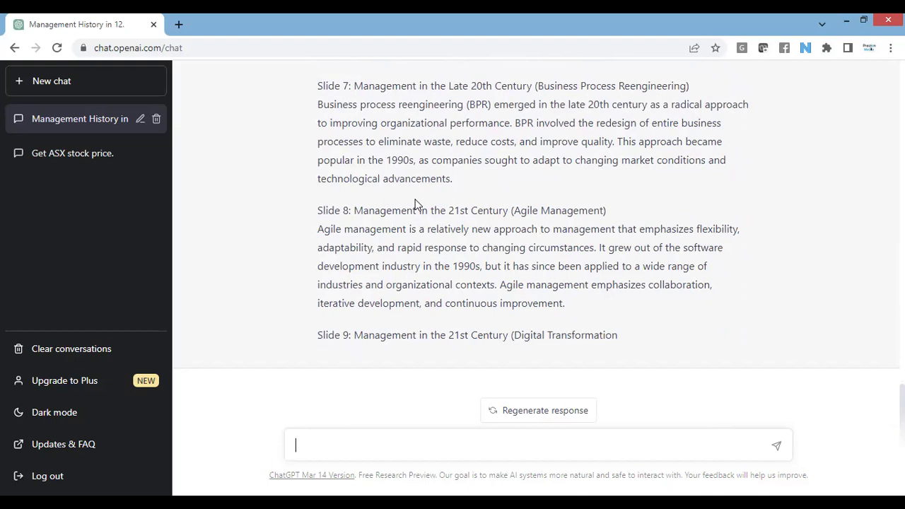
triple_click(360, 332)
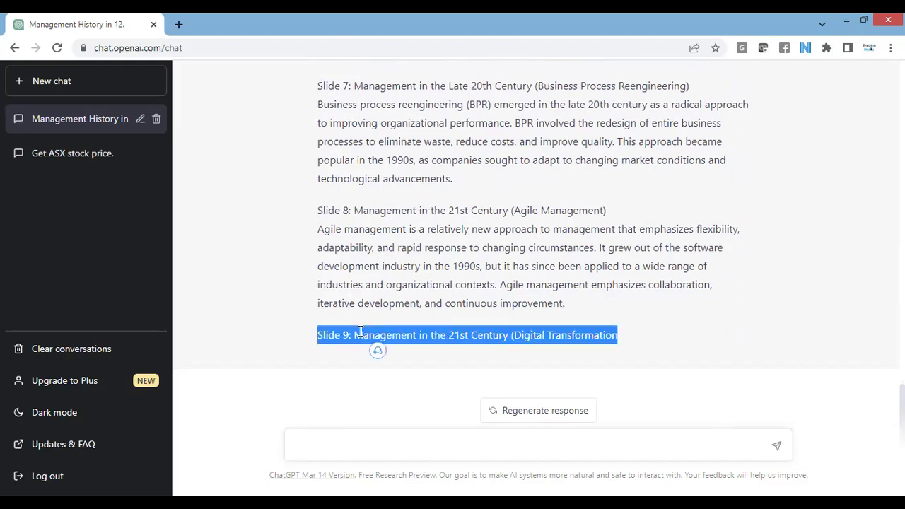
click(351, 296)
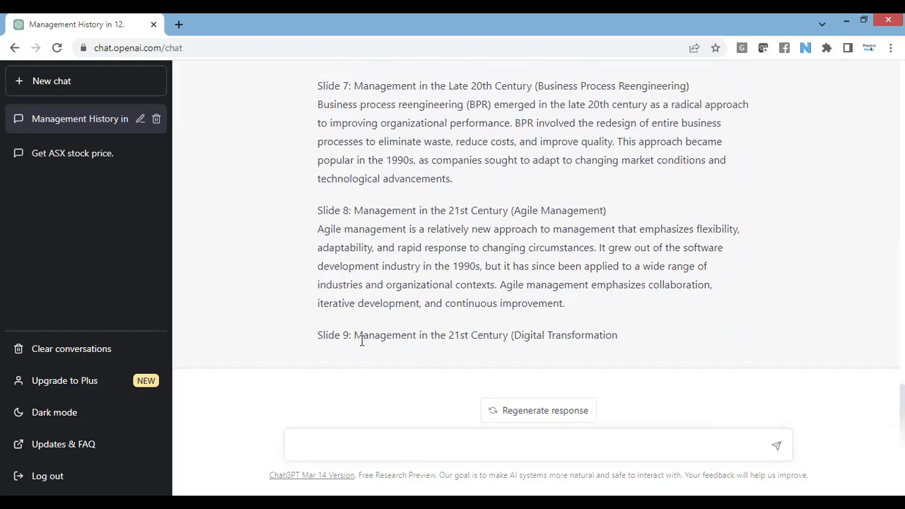
- Have the script resumed from the cut-off Slide 9 heading by sending "continue"
drag(324, 337, 618, 331)
click(608, 338)
text(continue)
key(Return)
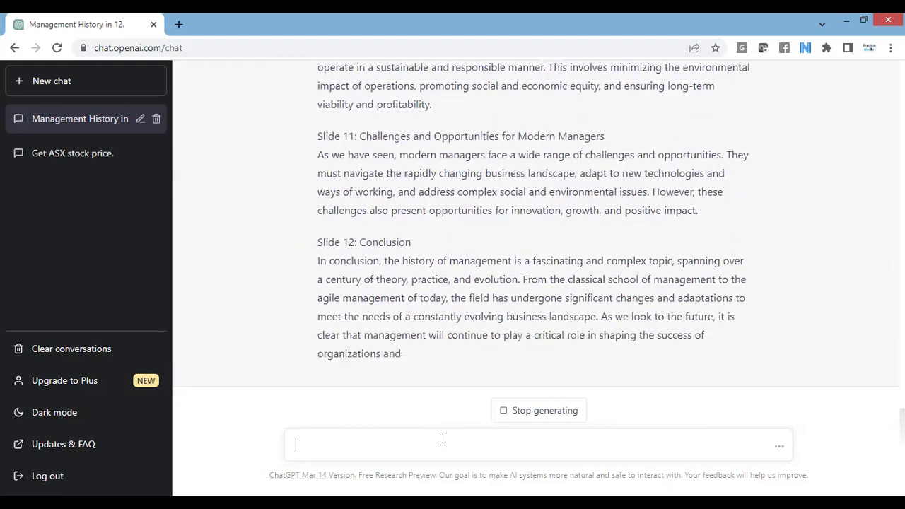
- Select the Slide 1: Introduction heading and paragraph in the teaching script
scroll(488, 269, up, 20)
scroll(488, 268, up, 8)
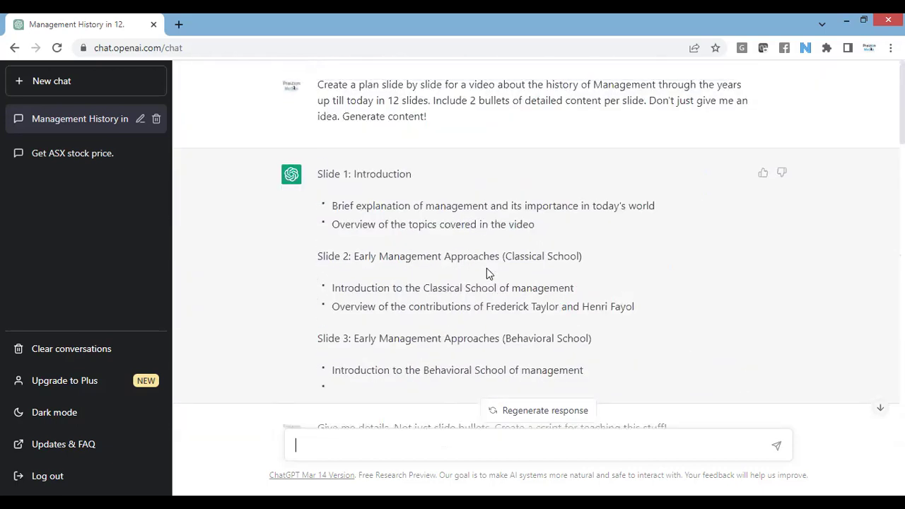
scroll(495, 269, down, 6)
scroll(424, 254, up, 3)
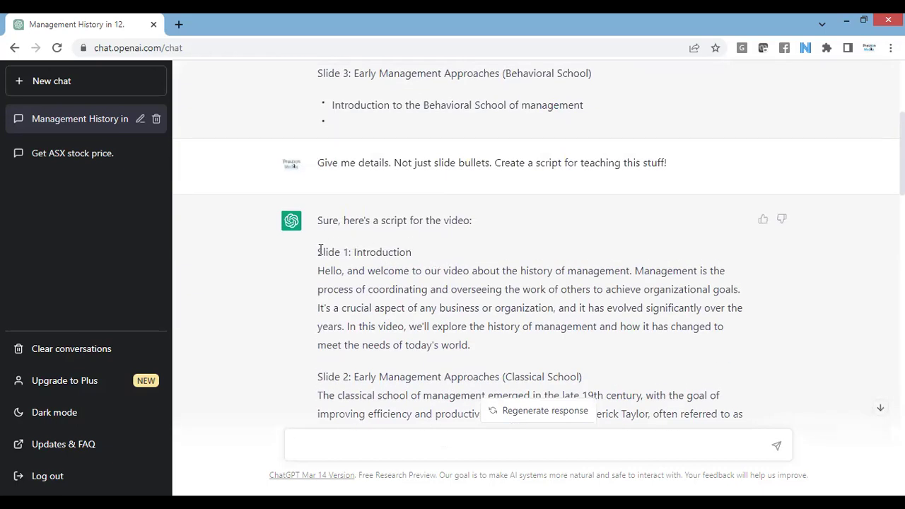
drag(318, 252, 517, 343)
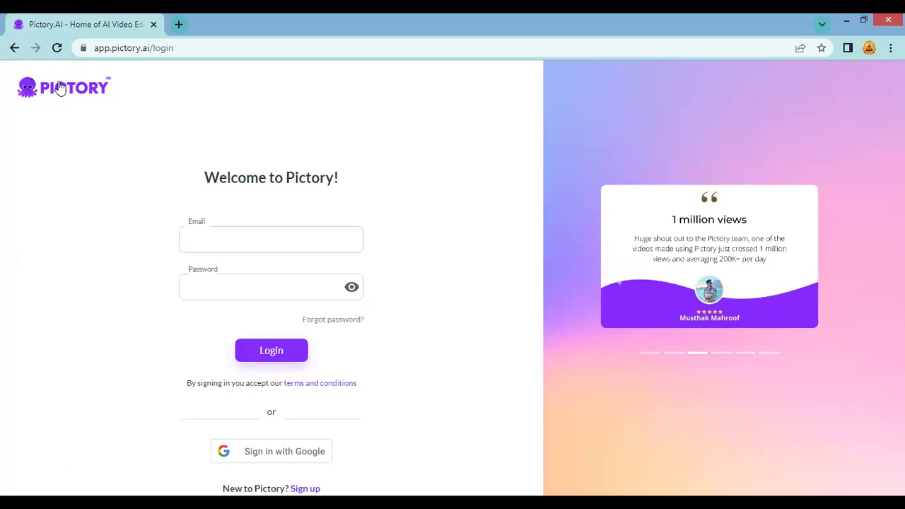
- Switch to the Pictory website and examine the features included in all plans and the home page's introduction
click(15, 47)
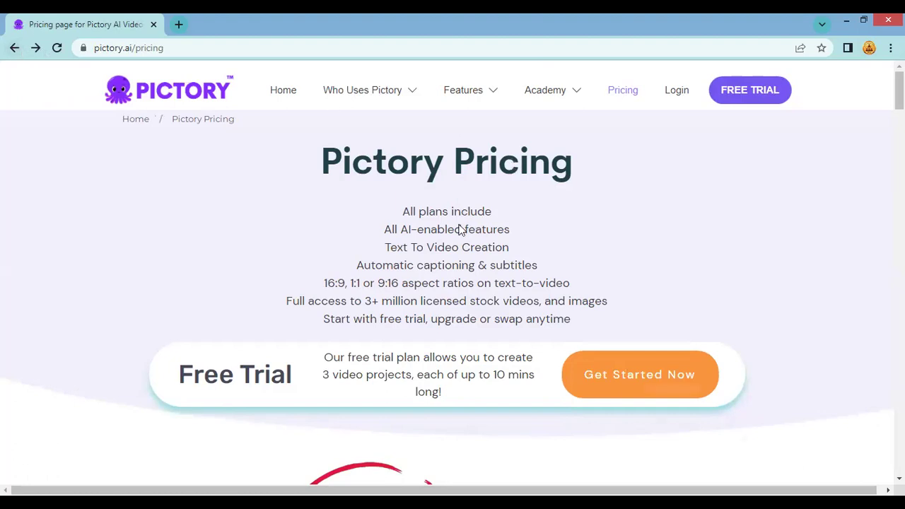
drag(386, 247, 511, 248)
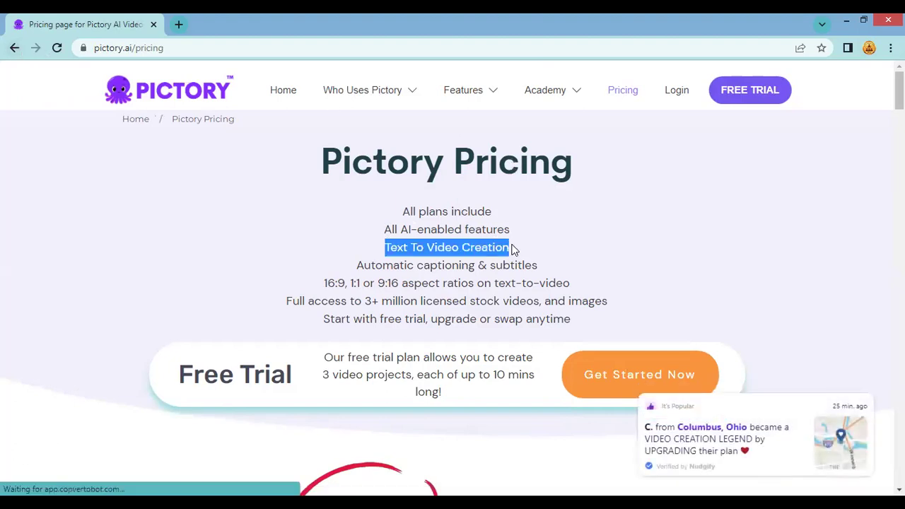
mouse_move(333, 91)
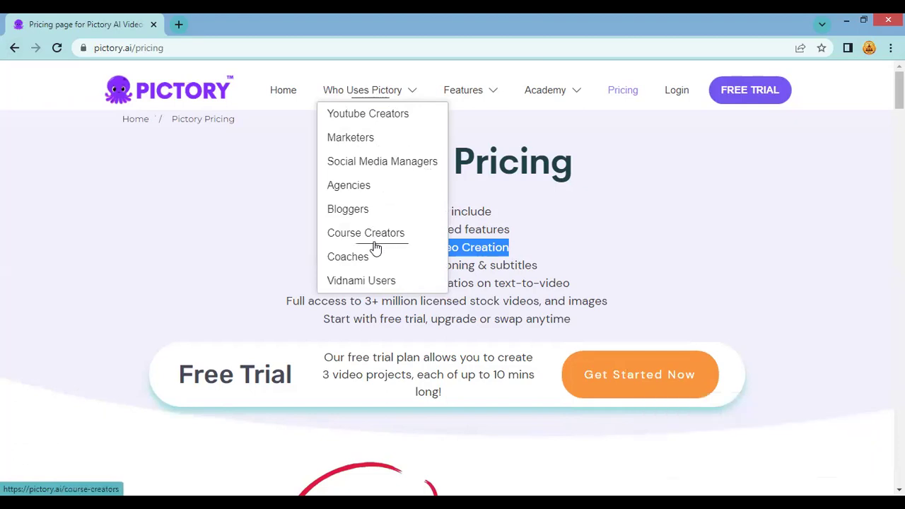
click(290, 96)
scroll(221, 227, down, 1)
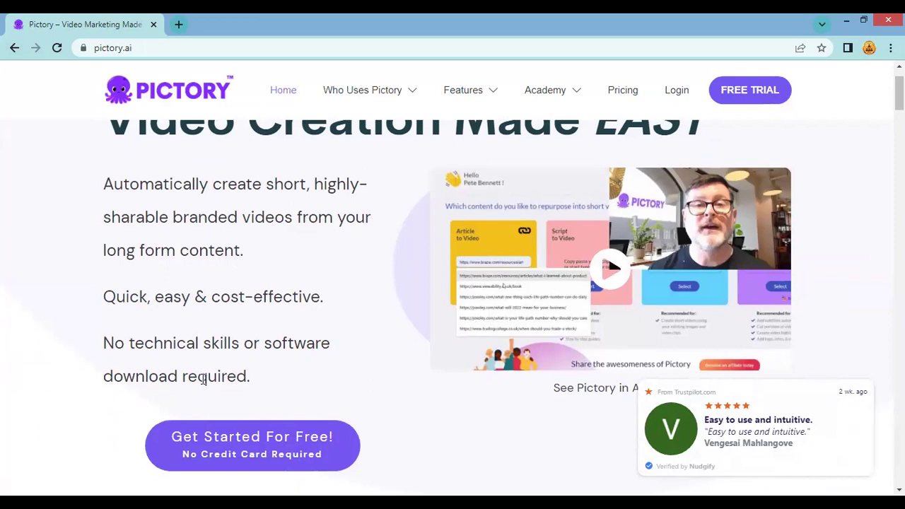
- Compare the Standard, Premium and Enterprise plans on Pictory's pricing page
scroll(304, 396, up, 1)
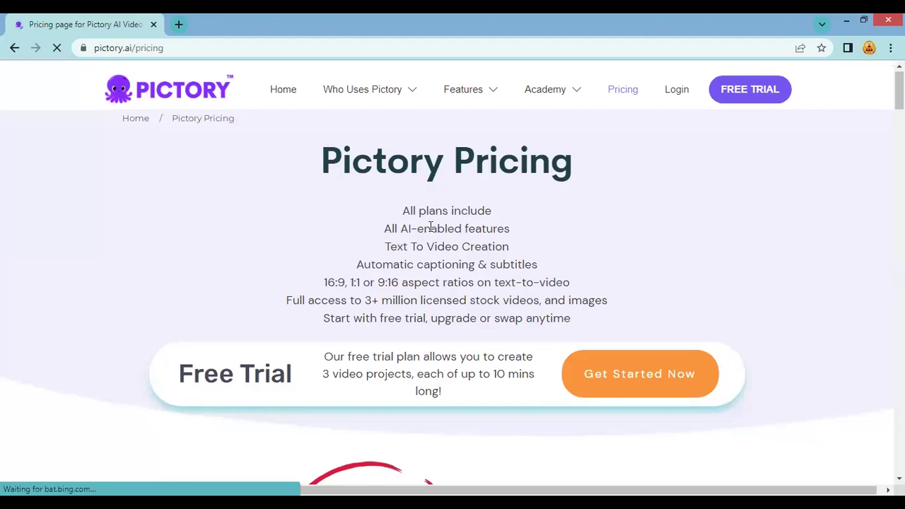
scroll(425, 226, down, 8)
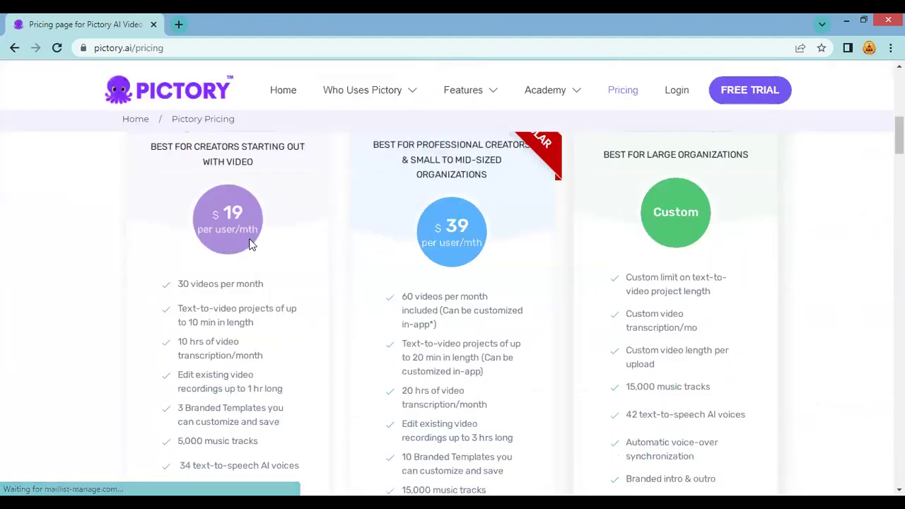
scroll(425, 283, up, 2)
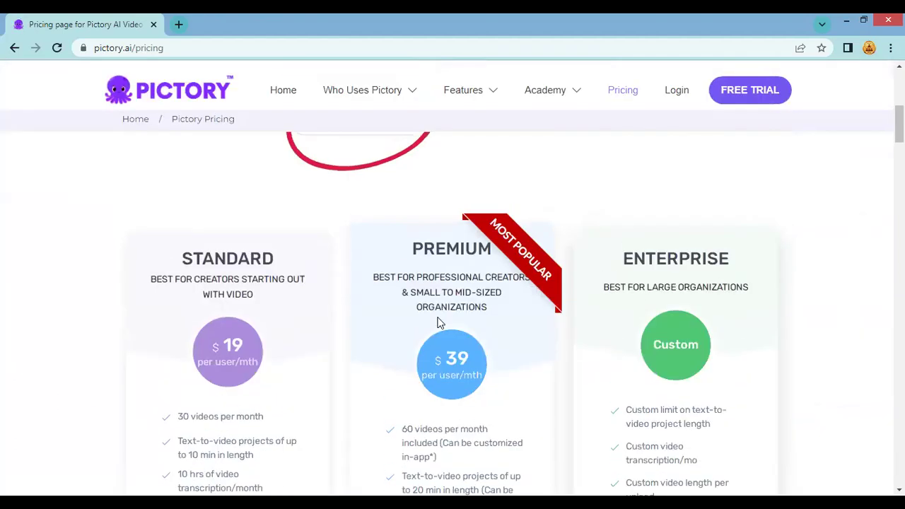
scroll(435, 314, down, 5)
scroll(266, 295, up, 5)
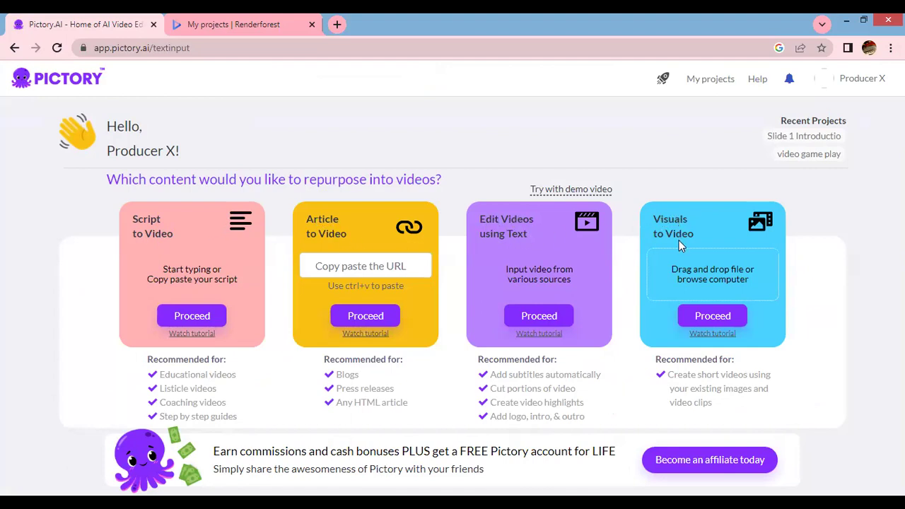
- Start a new Script to Video project from the Pictory app's home page
scroll(325, 276, down, 1)
scroll(325, 276, up, 1)
click(205, 318)
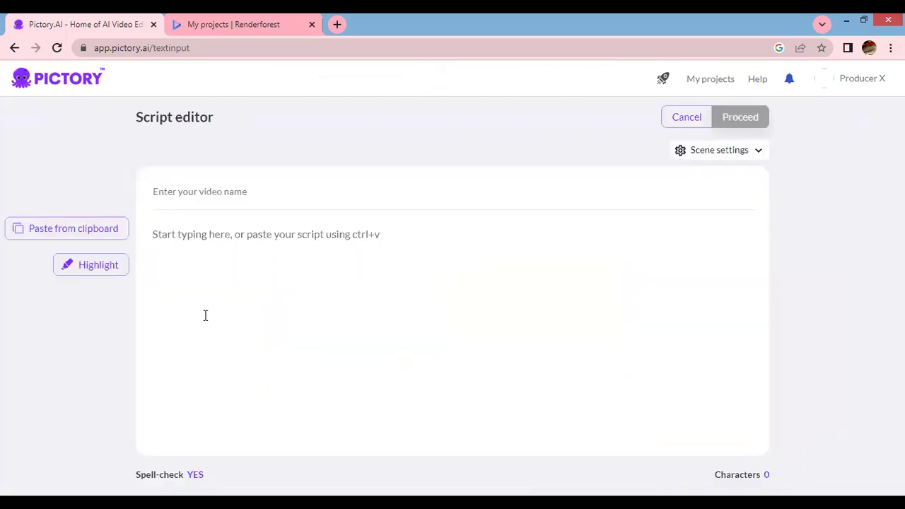
- Paste the copied 12-slide history of management script into the script editor
click(235, 242)
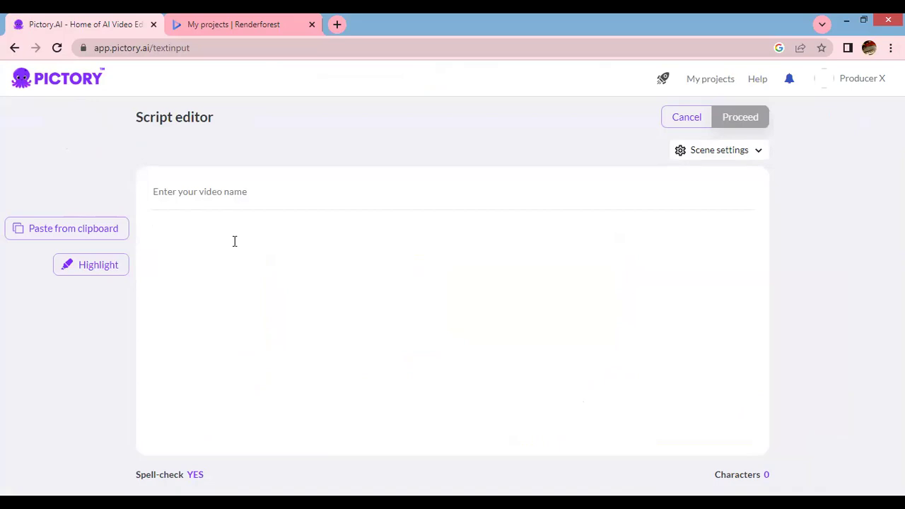
key(ctrl+v)
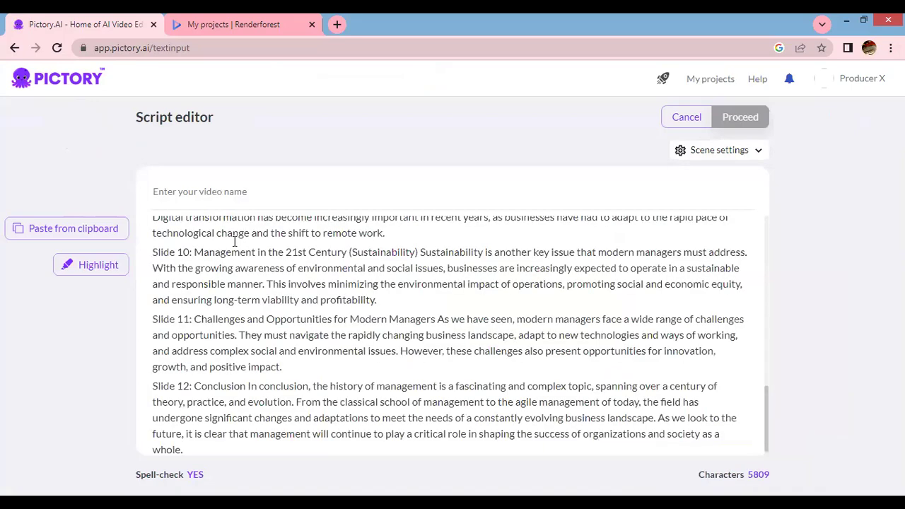
scroll(267, 285, up, 15)
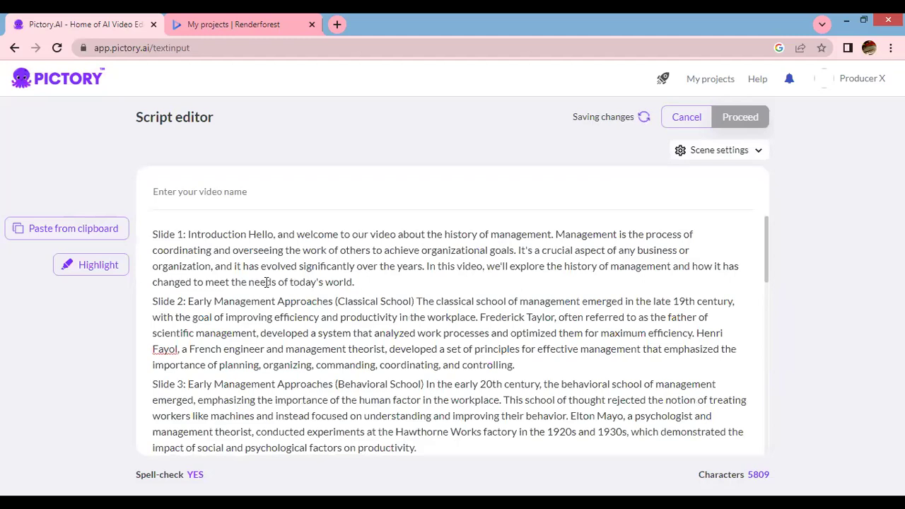
- Remove the stray word "continue", the Praizion image placeholder and the empty lines between the Slide 9 heading and its paragraph
scroll(239, 311, down, 5)
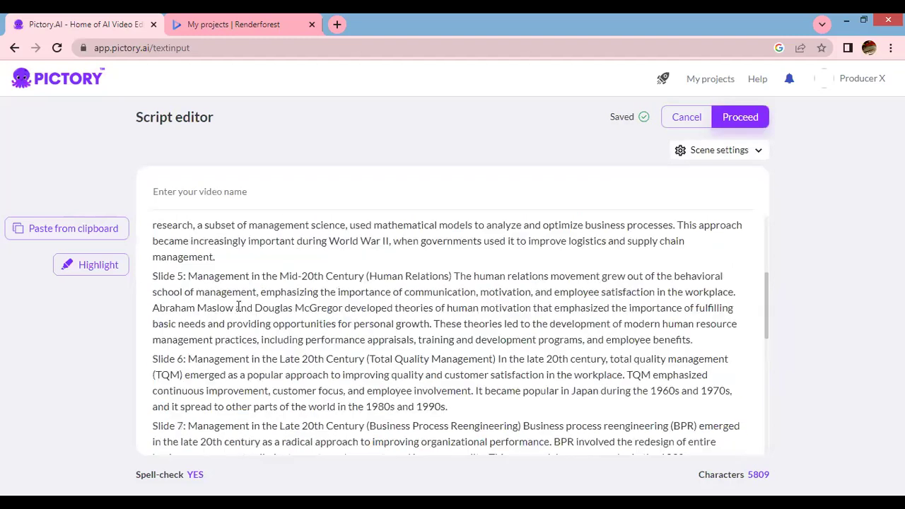
scroll(239, 307, down, 1)
scroll(238, 308, down, 4)
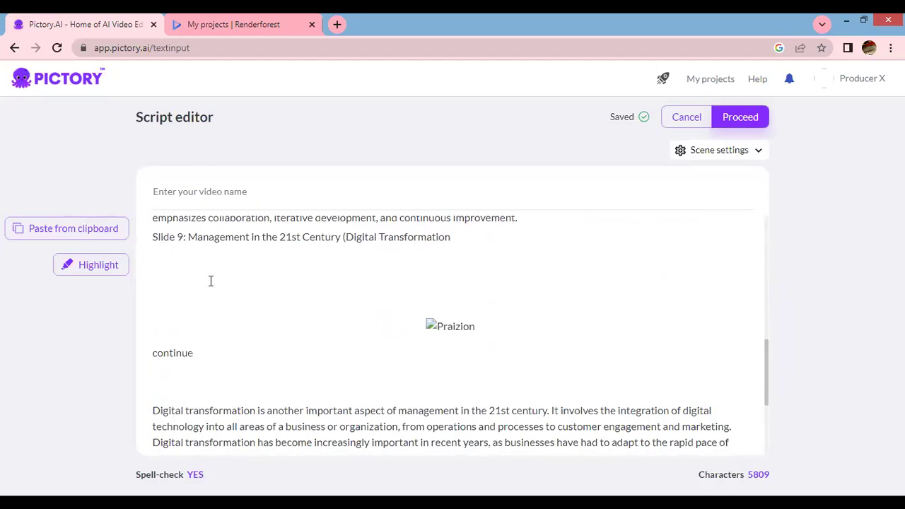
double_click(368, 354)
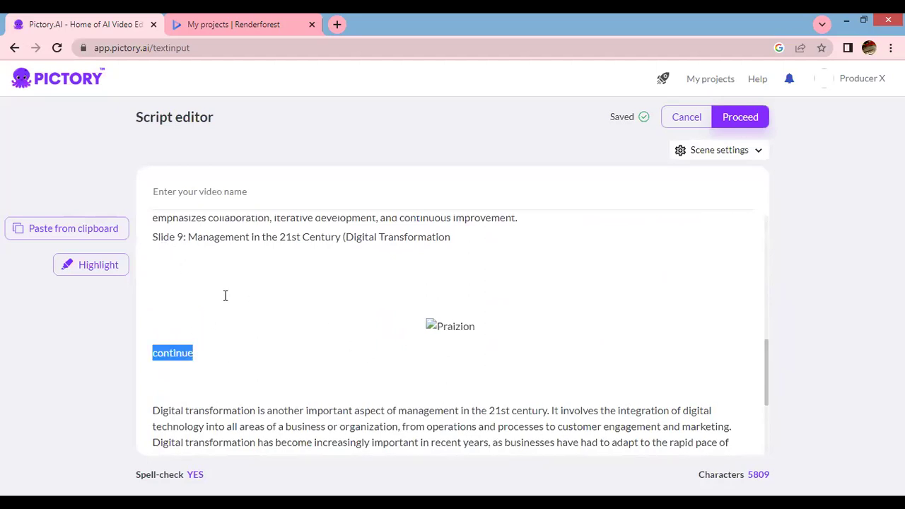
key(BackSpace)
key(BackSpace)
key(BackSpace)
key(BackSpace)
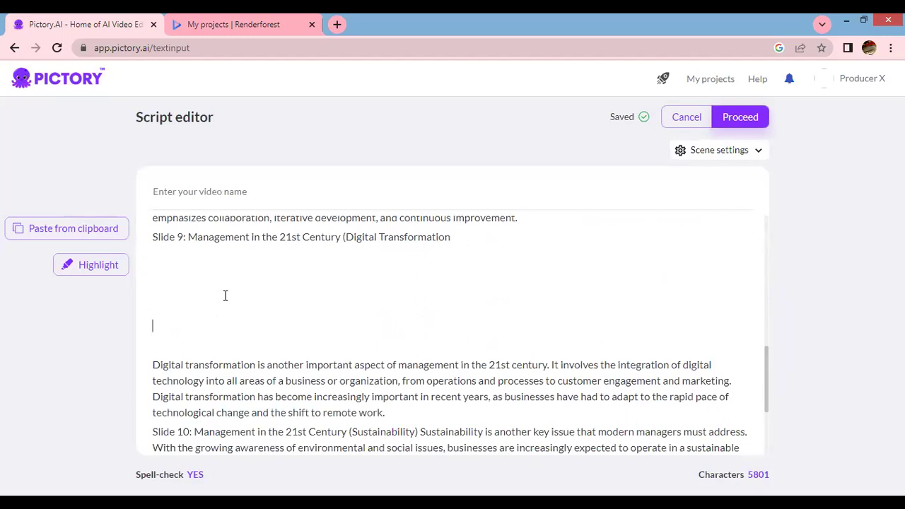
key(BackSpace)
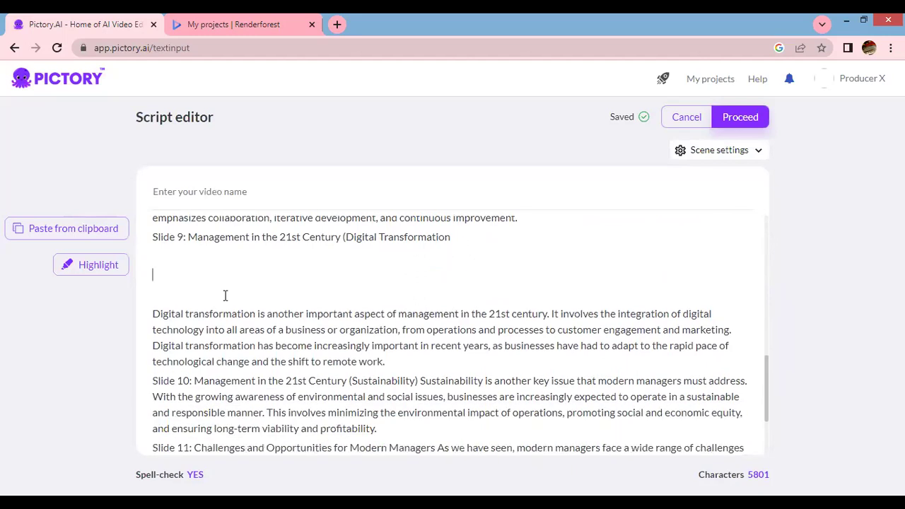
key(BackSpace)
key(BackSpace)
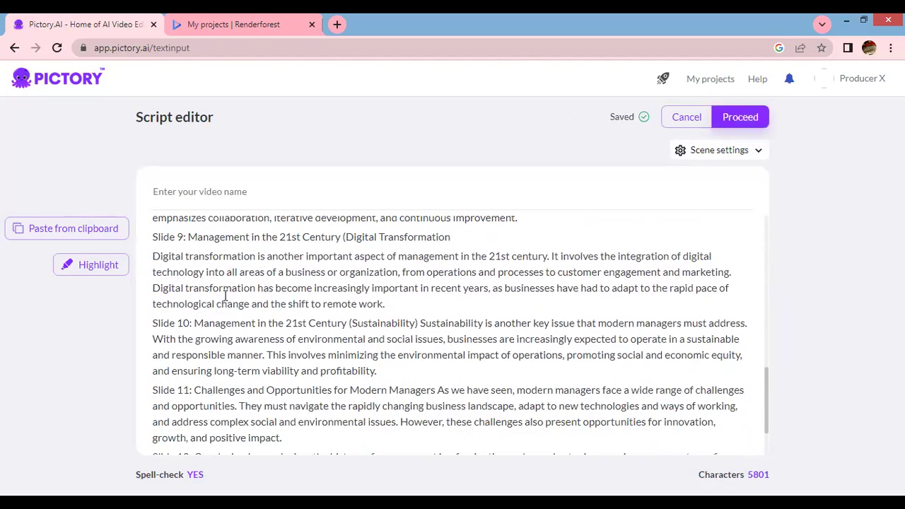
- Join the Slide 9 heading to its paragraph and reword it as "Management in the 21st Century: Digital Transformation ("
key(BackSpace)
key(BackSpace)
key(BackSpace)
key(BackSpace)
key(BackSpace)
key(BackSpace)
key(BackSpace)
key(BackSpace)
key(BackSpace)
key(BackSpace)
key(BackSpace)
key(BackSpace)
key(BackSpace)
key(BackSpace)
key(BackSpace)
key(BackSpace)
key(BackSpace)
key(BackSpace)
key(BackSpace)
key(BackSpace)
key(BackSpace)
key(BackSpace)
key(BackSpace)
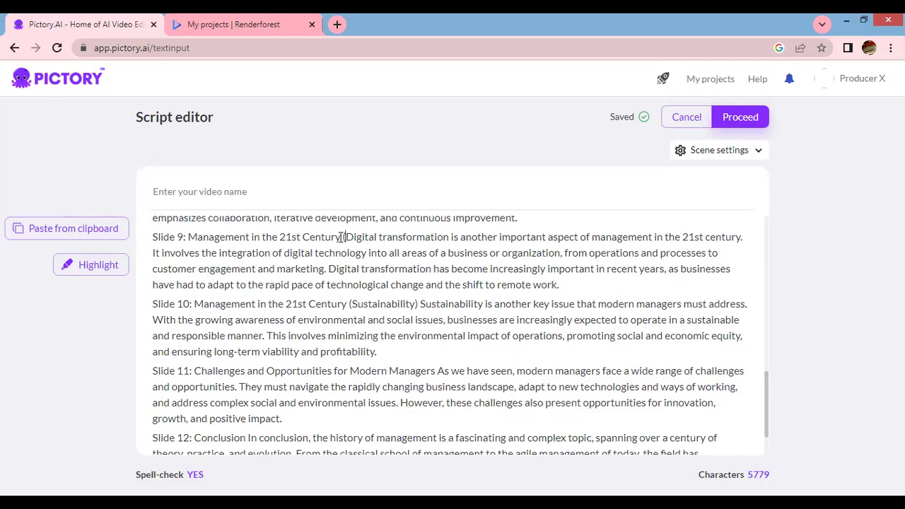
text(: Digital Transformation ()
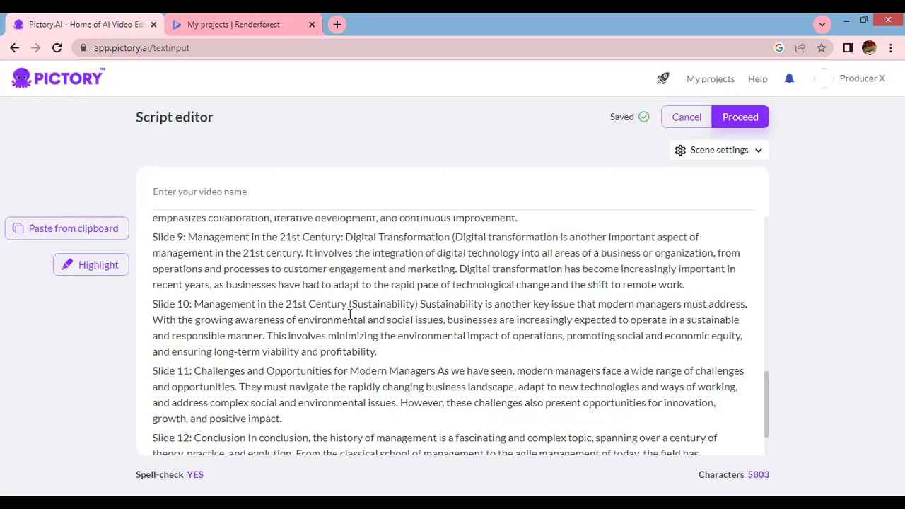
- Start a new paragraph in Slide 1 after the sentence welcoming viewers to the video about the history of management
scroll(452, 306, up, 10)
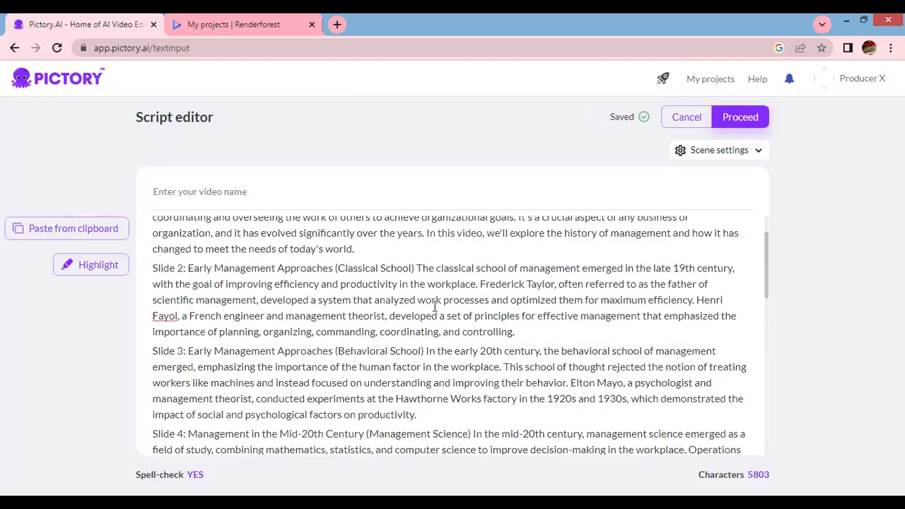
scroll(435, 306, up, 1)
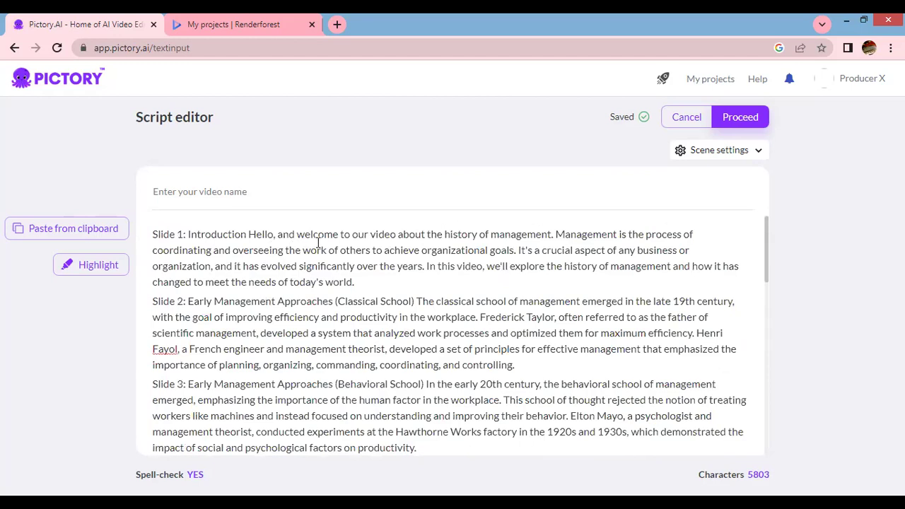
click(553, 234)
key(Return)
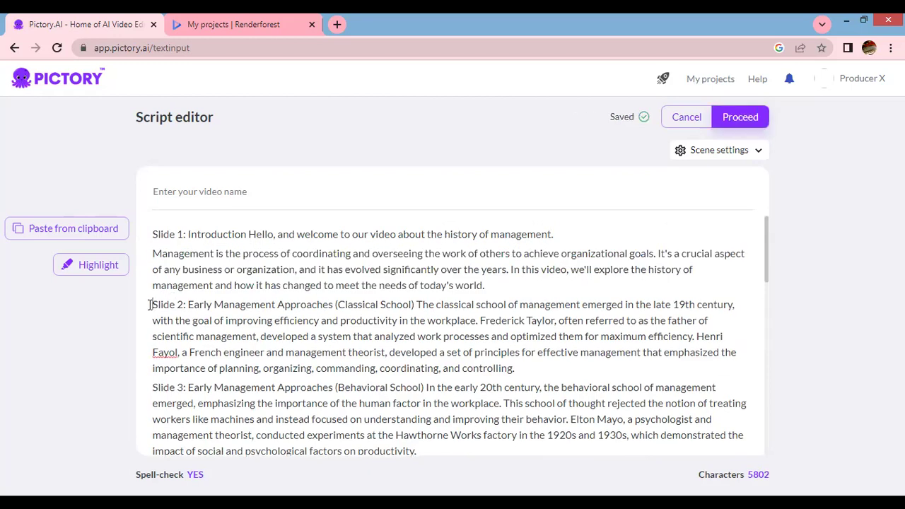
- Insert a blank line before each of the Slide 2, Slide 3, Slide 4 and Slide 5 headings
key(Return)
scroll(186, 332, down, 2)
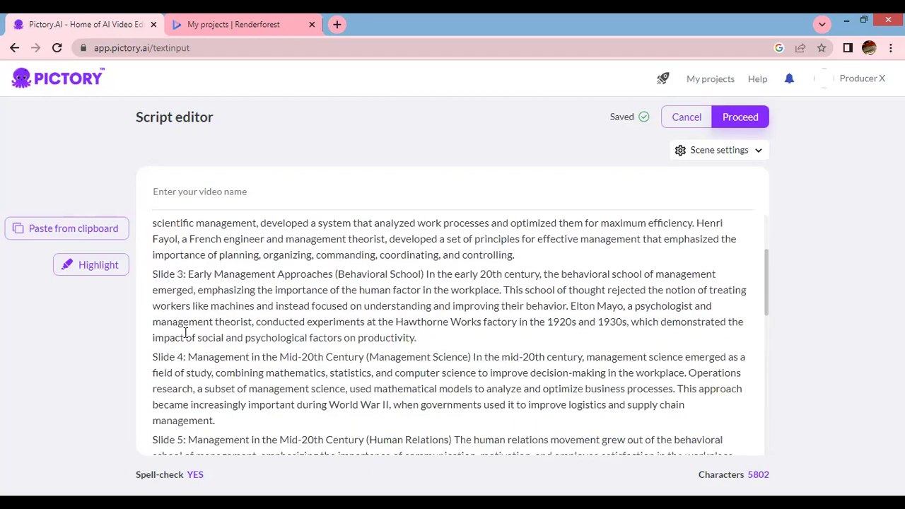
click(149, 276)
key(Return)
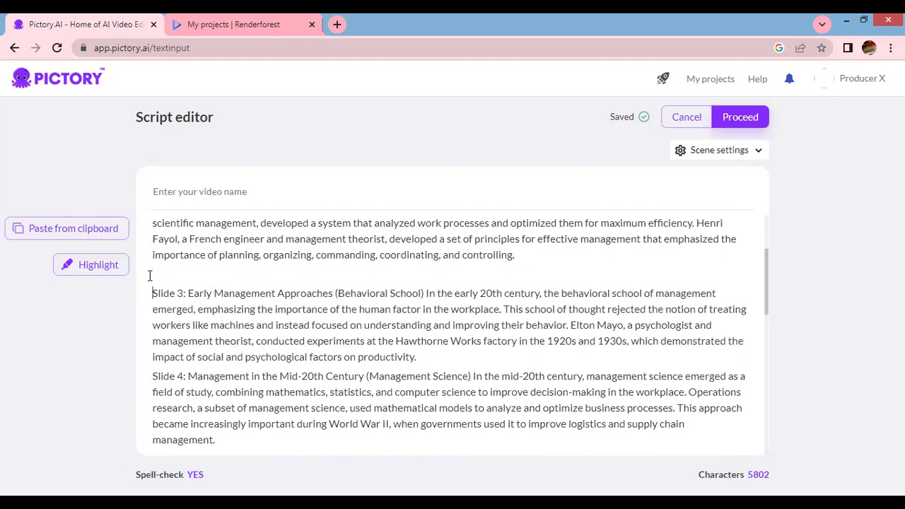
scroll(149, 276, down, 1)
click(149, 311)
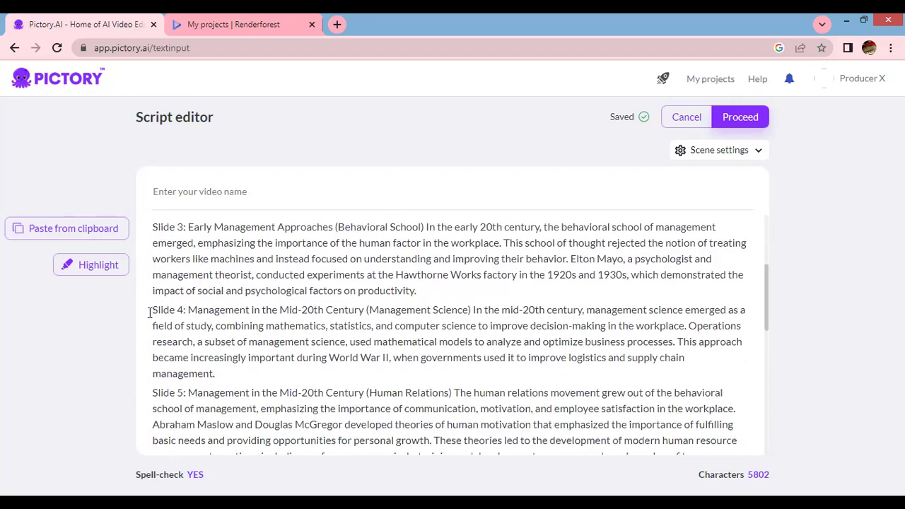
key(Return)
scroll(145, 318, down, 1)
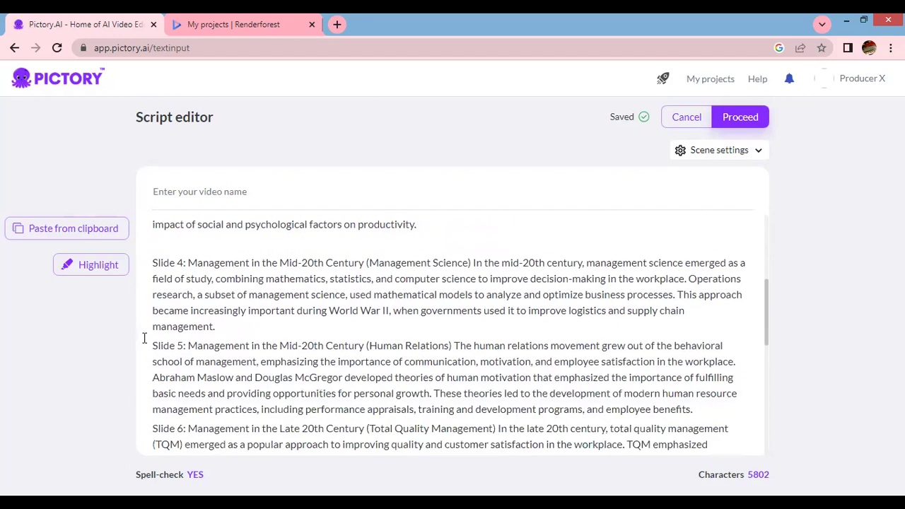
click(150, 345)
key(Return)
- Insert a blank line before each of the Slide 6, Slide 7 and Slide 8 headings
scroll(154, 332, down, 3)
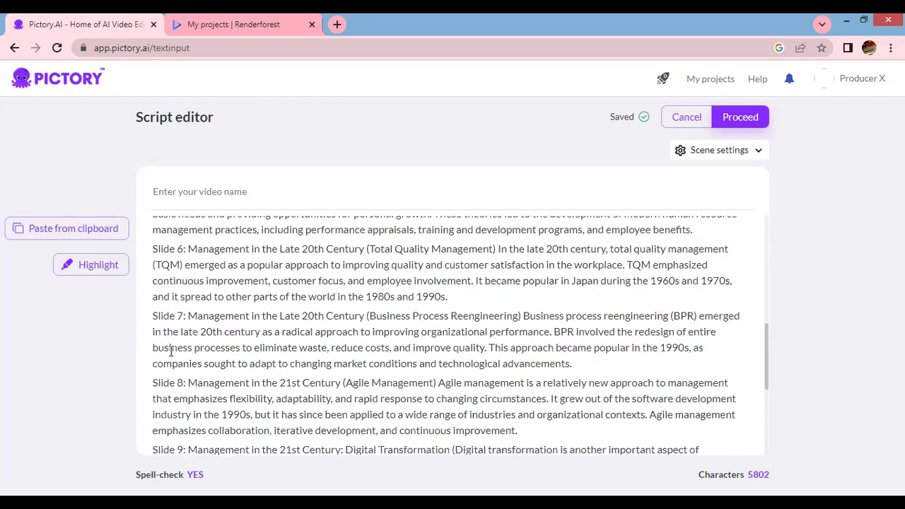
click(152, 250)
key(Return)
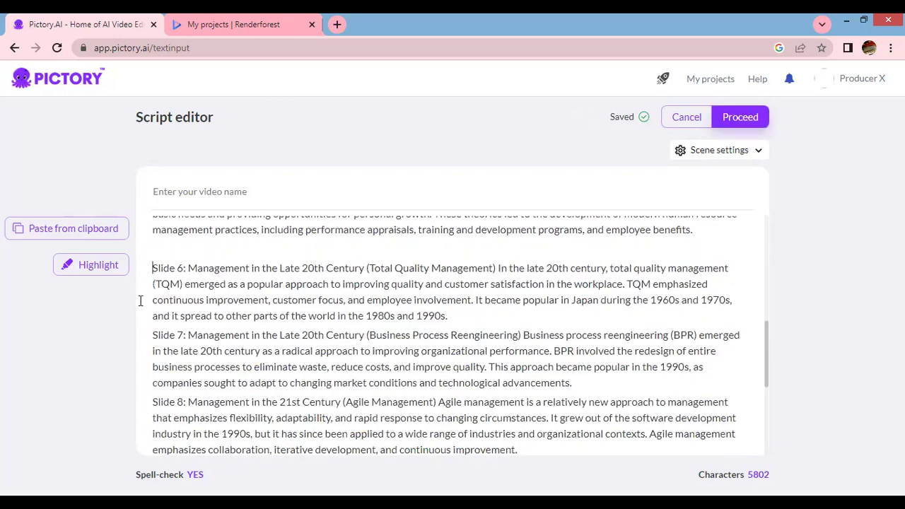
click(152, 333)
key(Return)
click(154, 411)
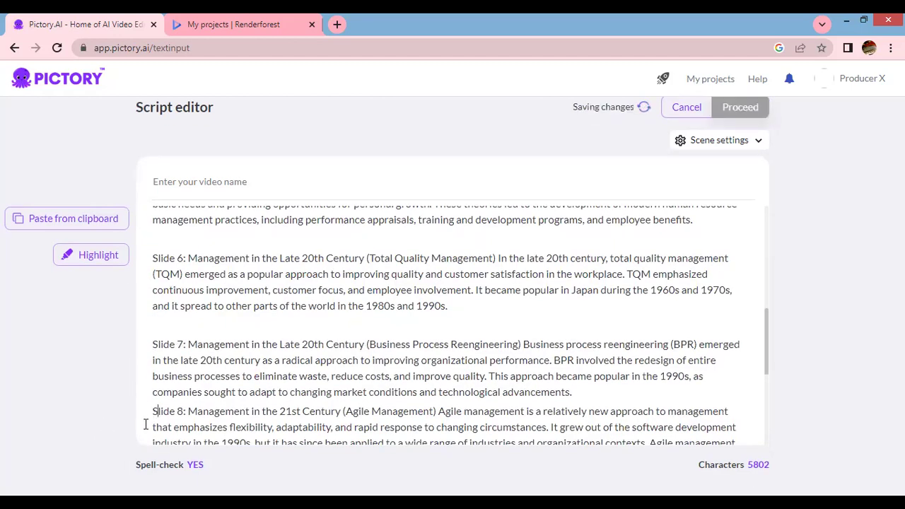
key(Return)
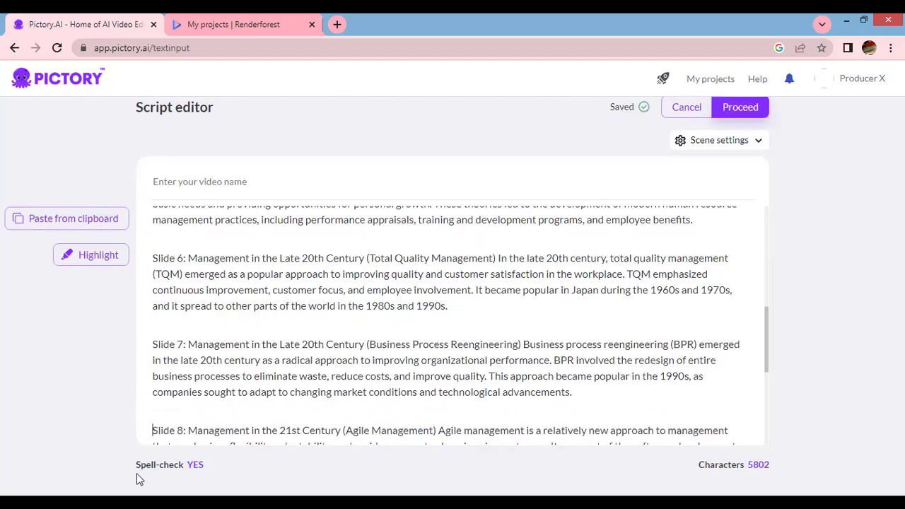
- Insert a blank line before each of the Slide 9, Slide 10, Slide 11 and Slide 12 headings
scroll(317, 369, down, 2)
scroll(316, 369, down, 2)
click(153, 299)
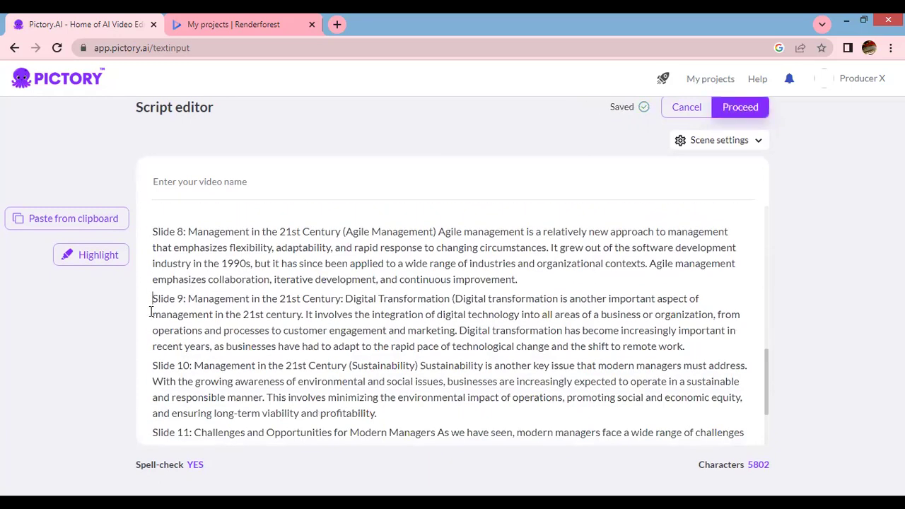
key(Return)
click(152, 385)
key(Return)
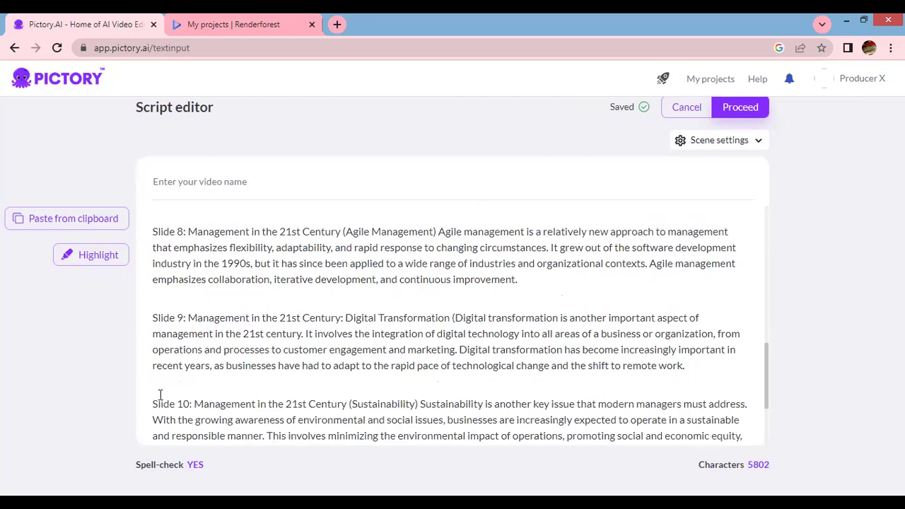
scroll(141, 397, down, 3)
click(151, 338)
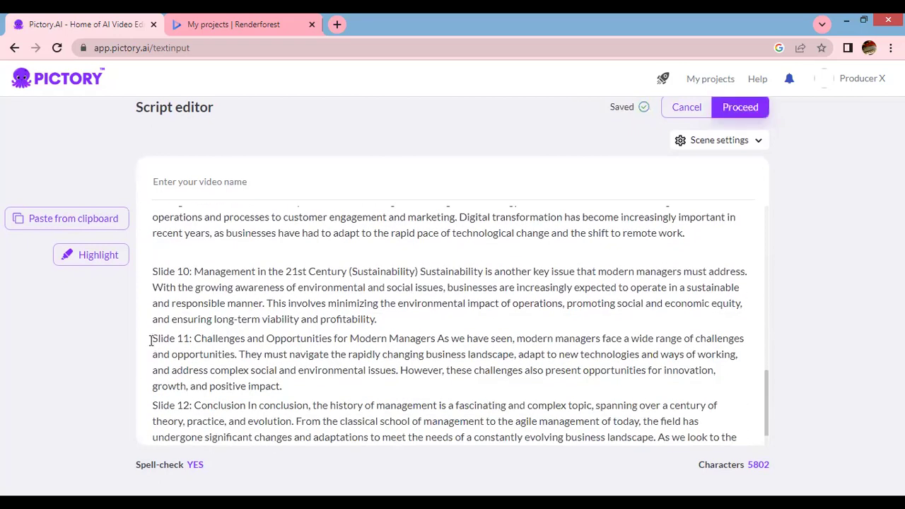
key(Return)
scroll(151, 346, down, 2)
click(151, 364)
key(Return)
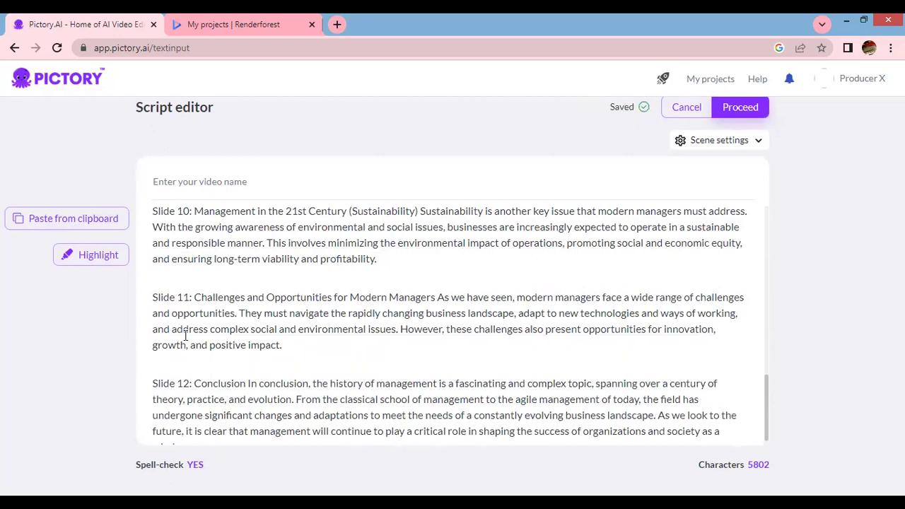
- Split the Slide 1 text into a new paragraph before "It's a crucial aspect of any business or organization"
scroll(221, 322, up, 10)
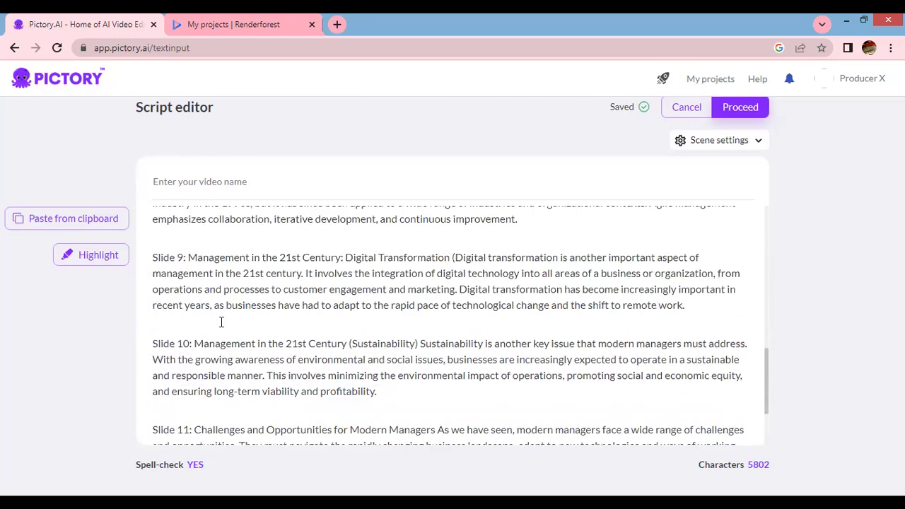
scroll(221, 322, up, 5)
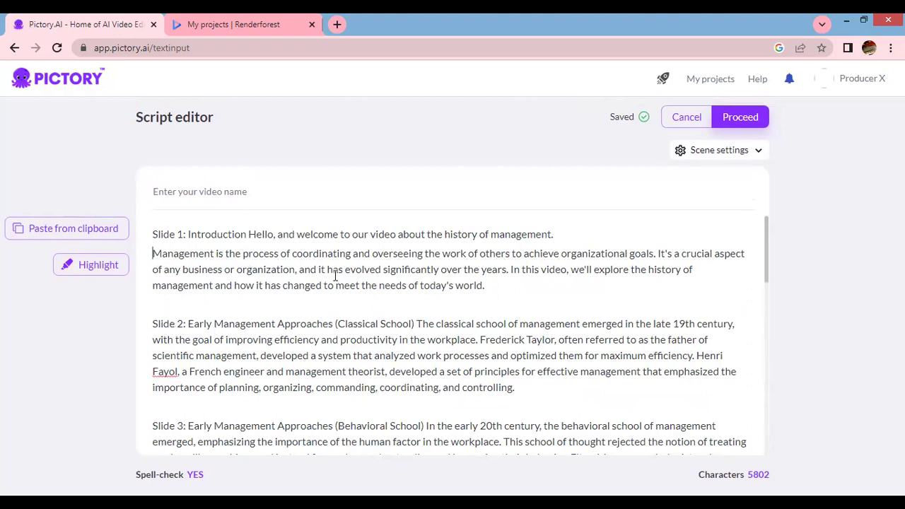
click(658, 254)
key(Return)
- Split Slide 2 into separate paragraphs after its heading and before the sentences about Frederick Taylor and Henri Fayol
scroll(546, 416, down, 3)
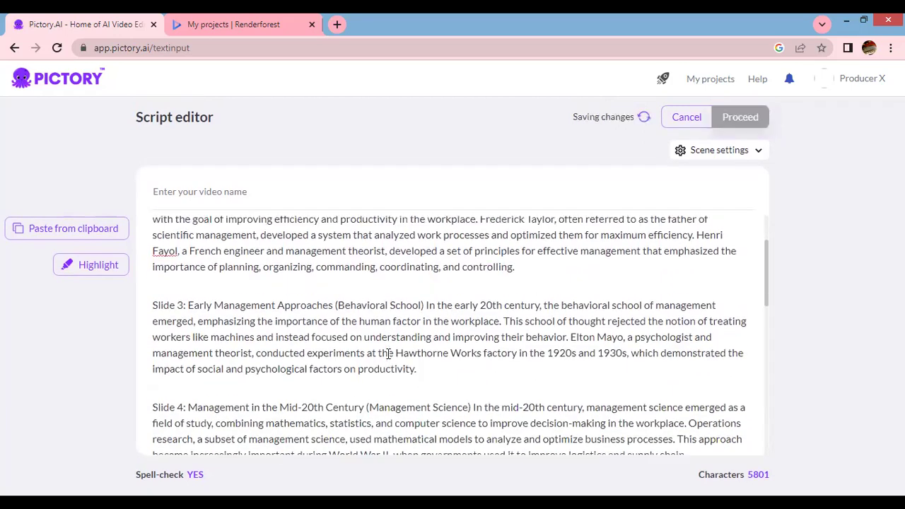
scroll(387, 351, up, 3)
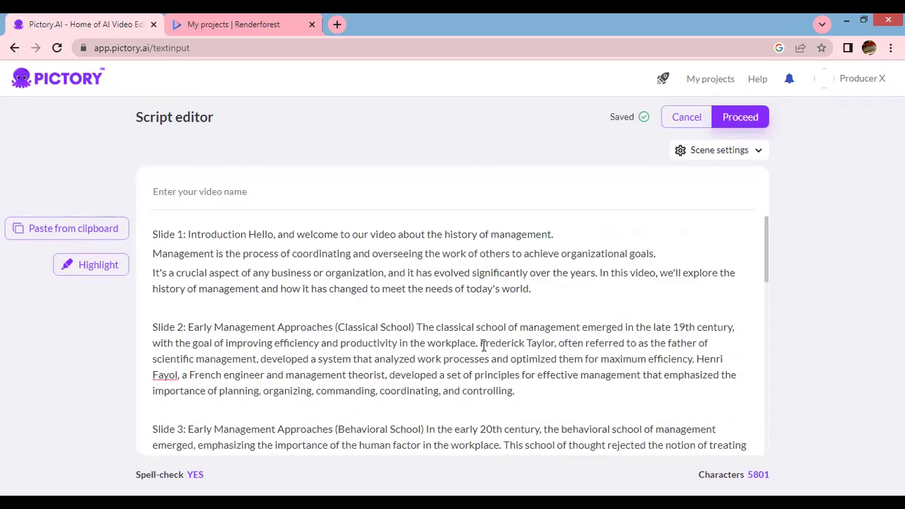
key(Return)
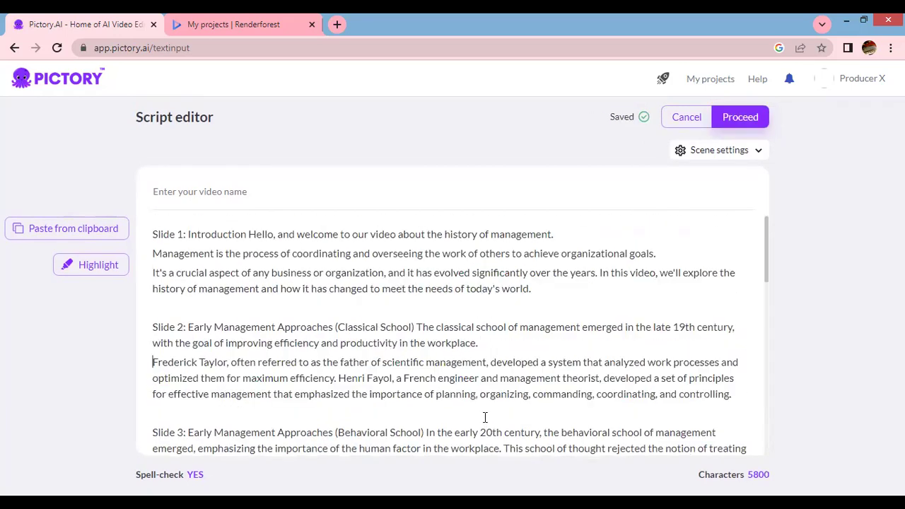
click(420, 326)
key(Return)
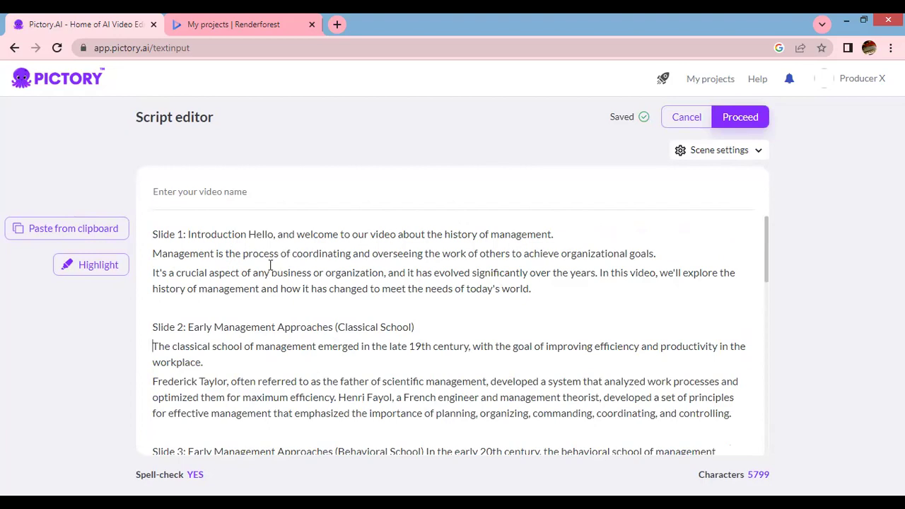
scroll(268, 290, down, 2)
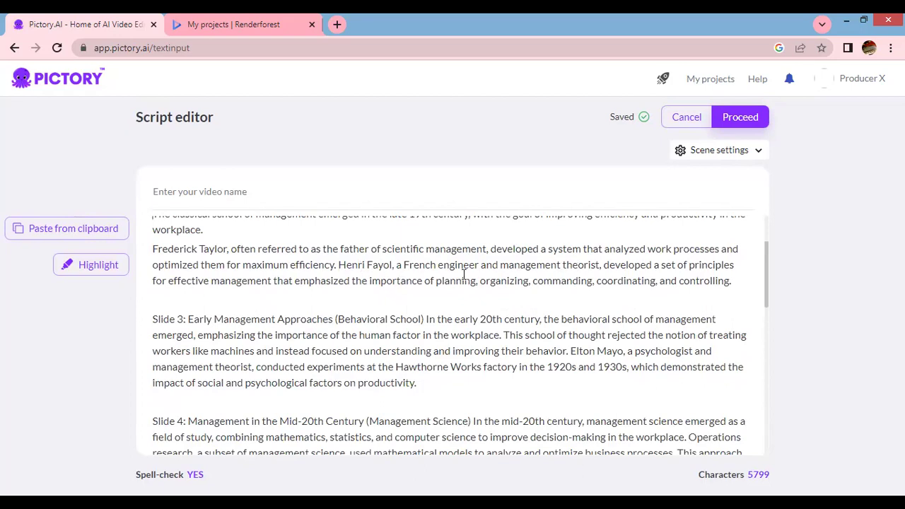
click(338, 265)
key(Return)
- Split the Slide 3 text into a new paragraph before "This school of thought rejected the notion"
scroll(299, 319, down, 1)
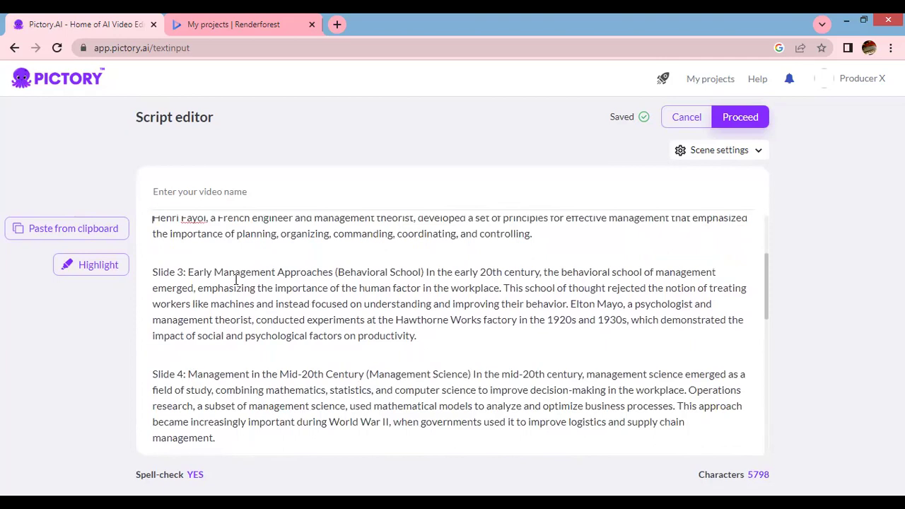
click(505, 288)
key(Return)
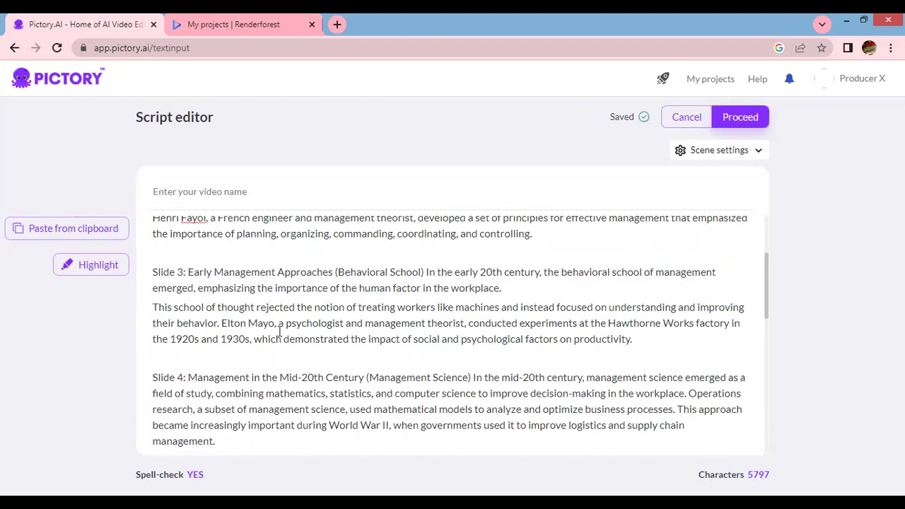
- Split the Slide 3 text into a new paragraph before "Elton Mayo" and the Slide 4 text before "Operations research"
click(222, 323)
key(Return)
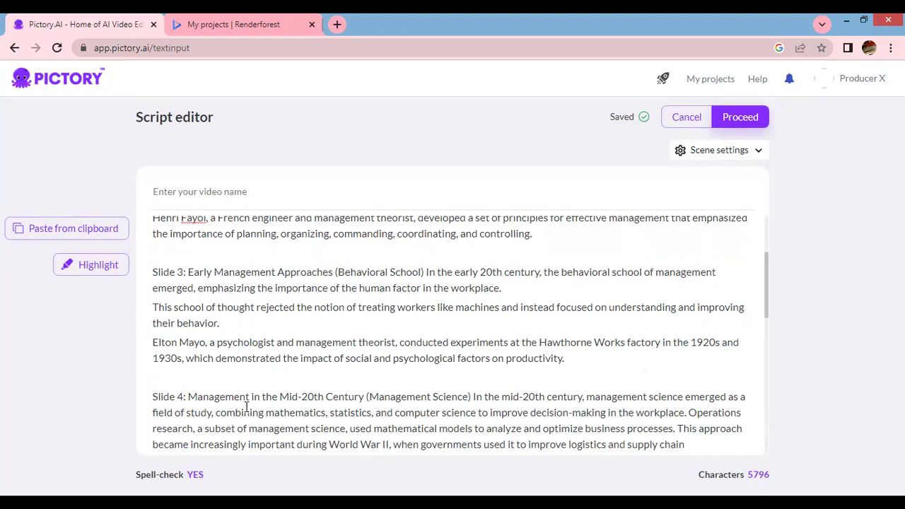
scroll(245, 407, down, 2)
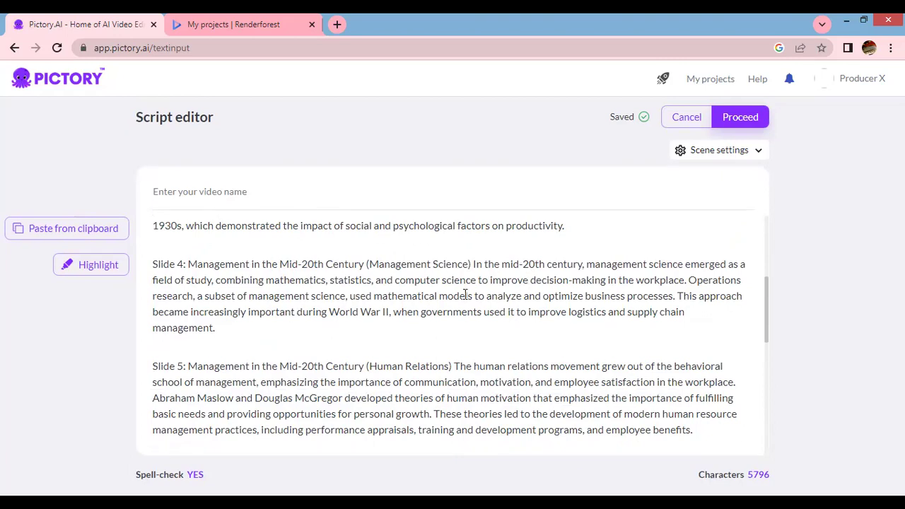
click(687, 280)
key(Return)
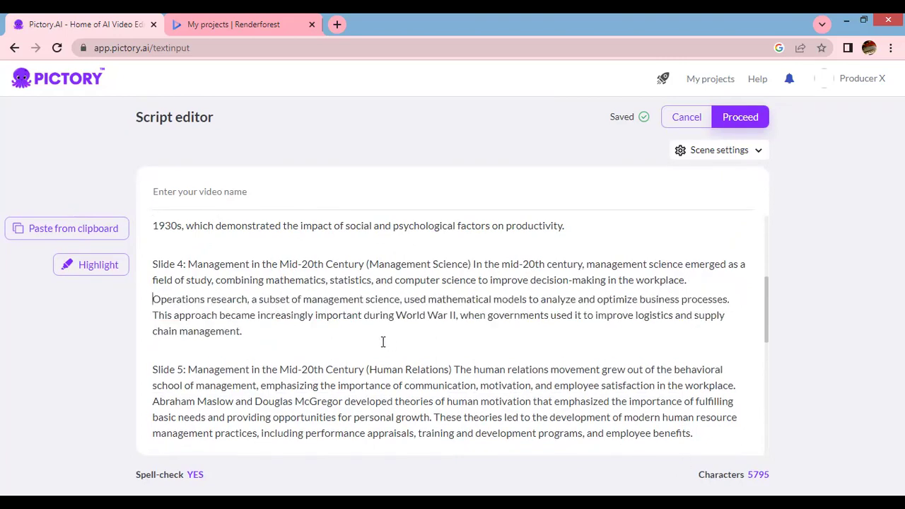
- Split the Slide 12 text into new paragraphs before "From the classical school" and before "As we look to the future"
scroll(346, 346, down, 1)
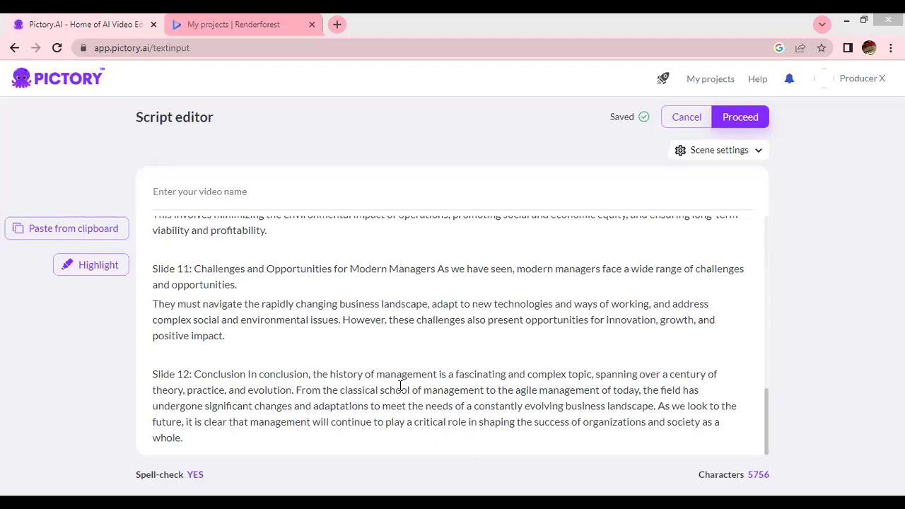
click(295, 390)
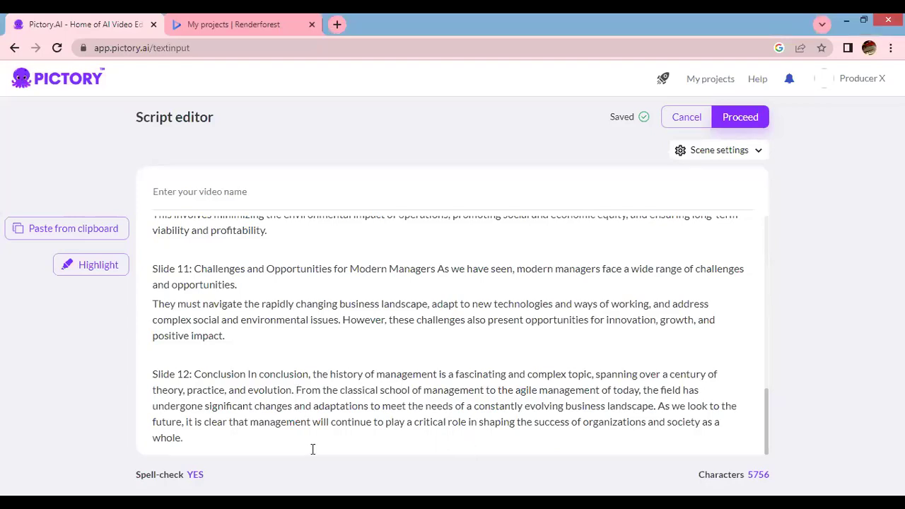
key(Return)
scroll(332, 382, down, 1)
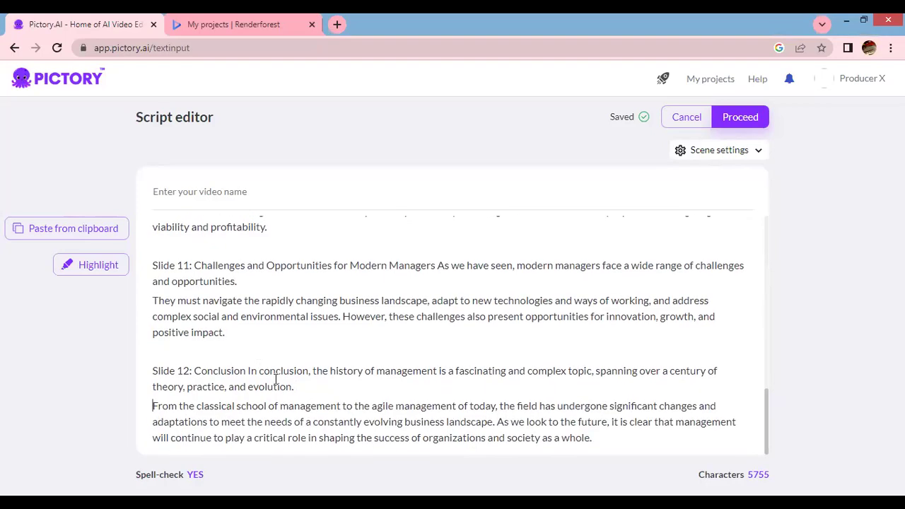
click(497, 422)
key(Return)
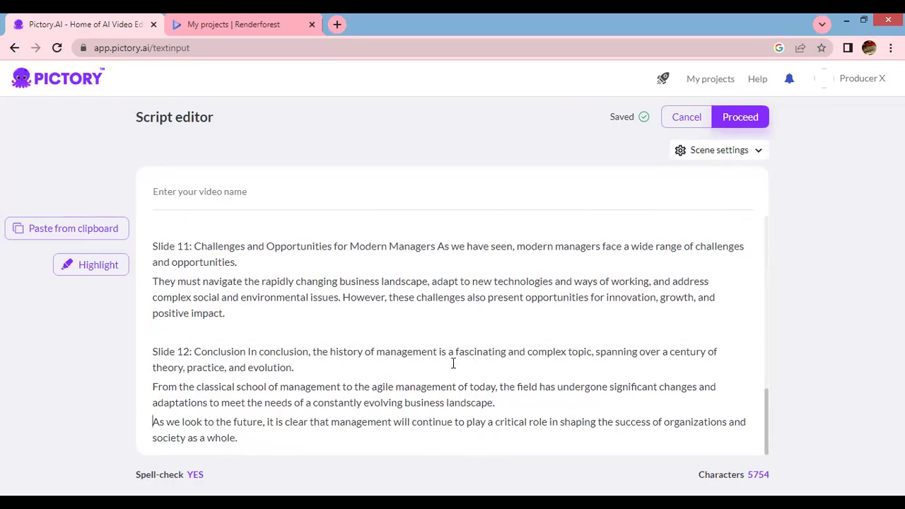
- In the scene settings, choose to create new scenes on both sentence breaks and line breaks
scroll(452, 362, up, 15)
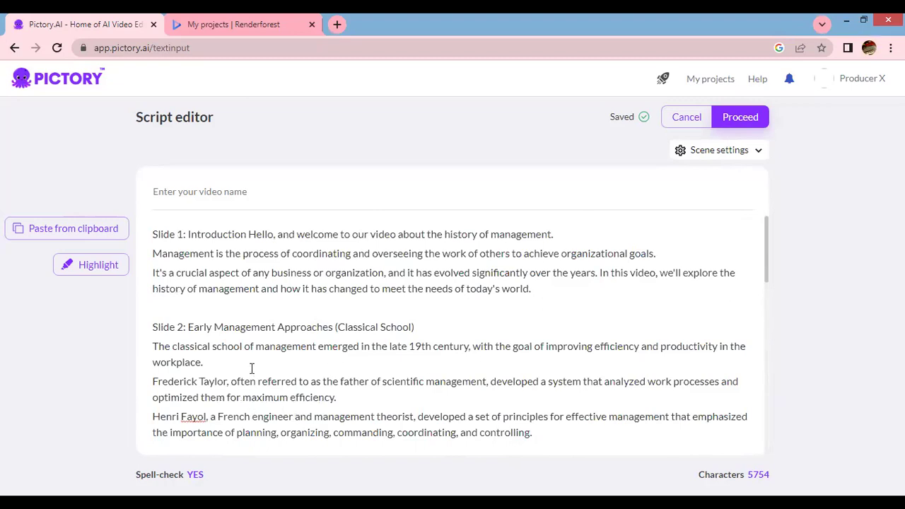
click(713, 152)
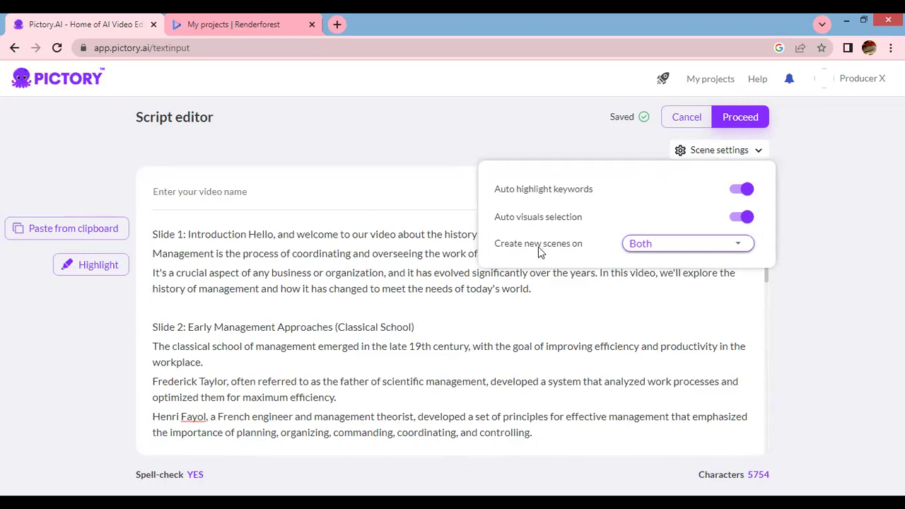
click(675, 249)
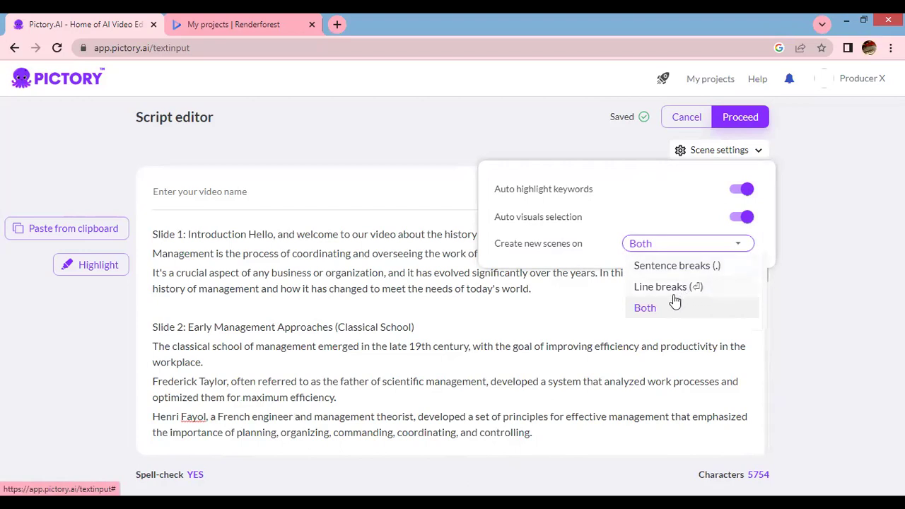
click(645, 310)
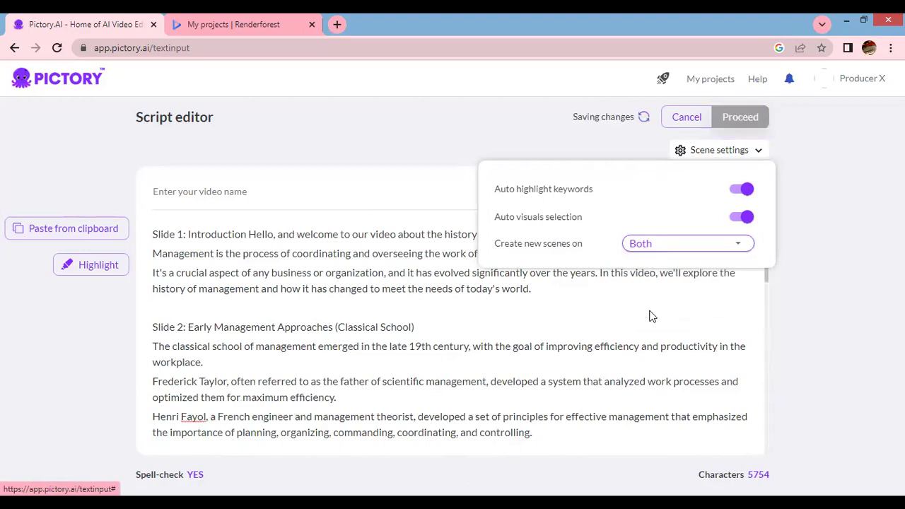
click(793, 281)
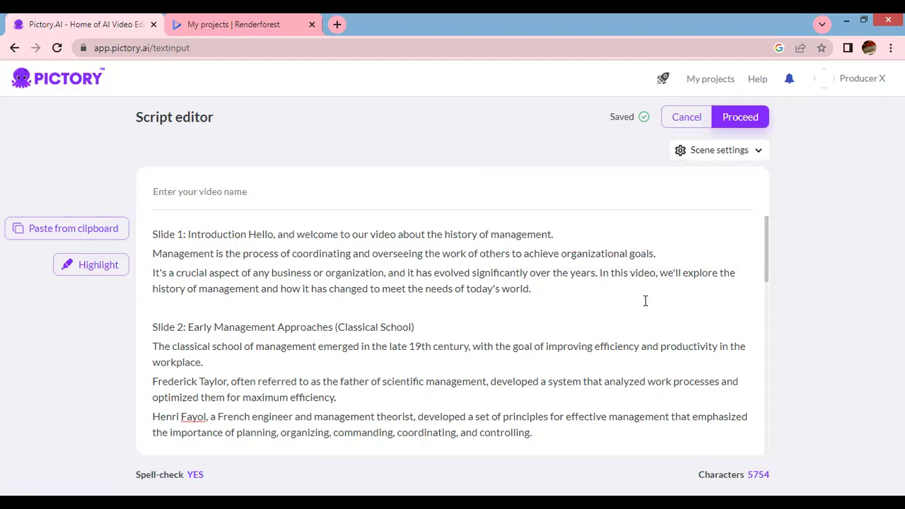
- Check through the whole script and proceed to choosing a video template
scroll(645, 301, down, 15)
scroll(645, 301, up, 15)
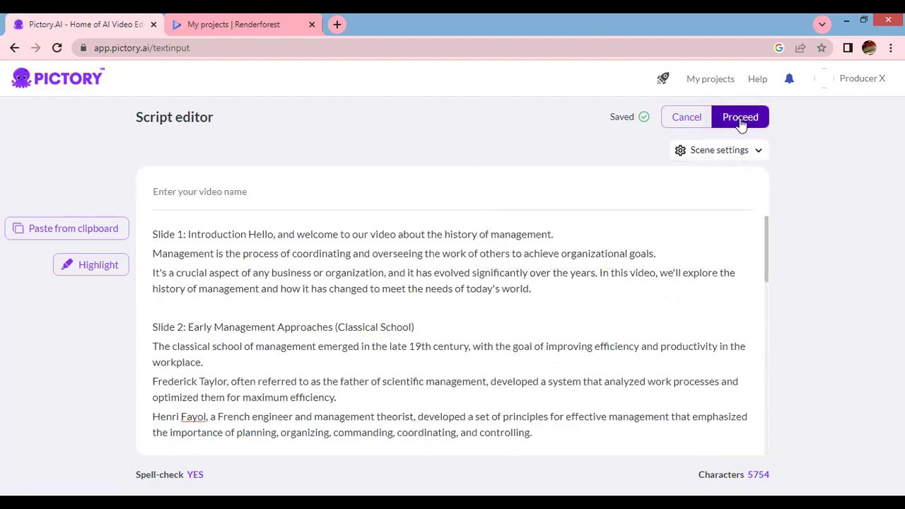
click(741, 122)
- Browse the caption styles offered in the templates library and in the saved personal templates
mouse_move(515, 297)
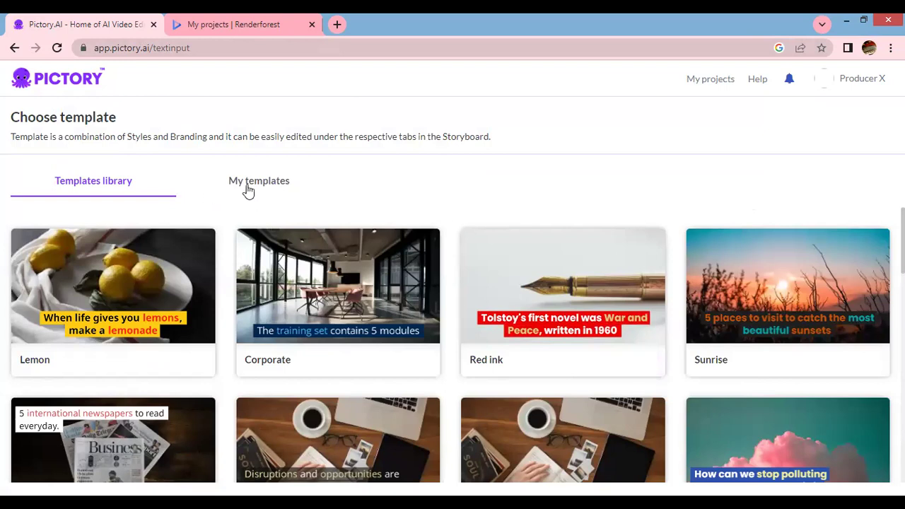
scroll(333, 240, down, 5)
mouse_move(831, 346)
scroll(665, 356, down, 3)
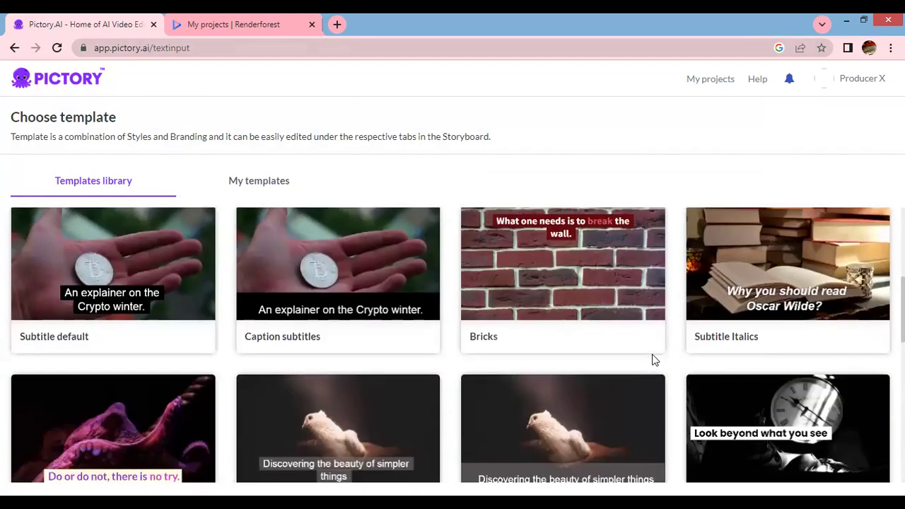
scroll(285, 254, up, 6)
click(248, 185)
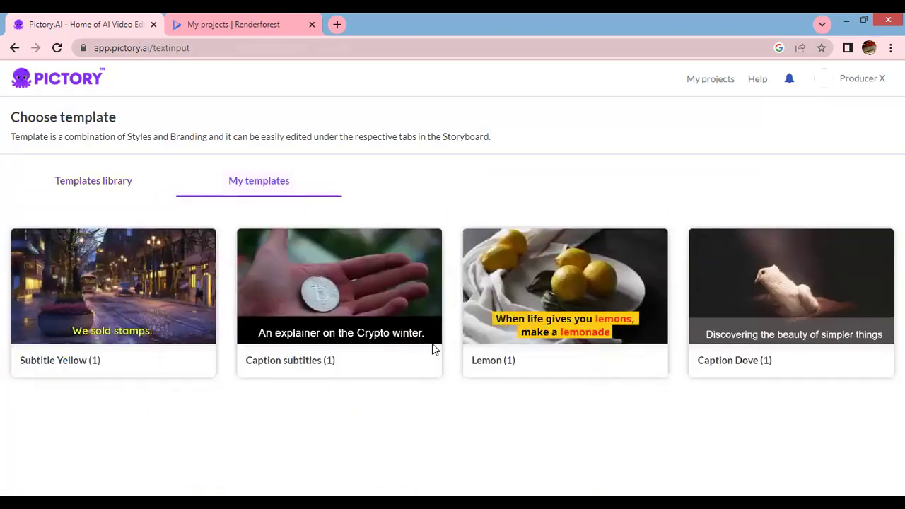
mouse_move(147, 364)
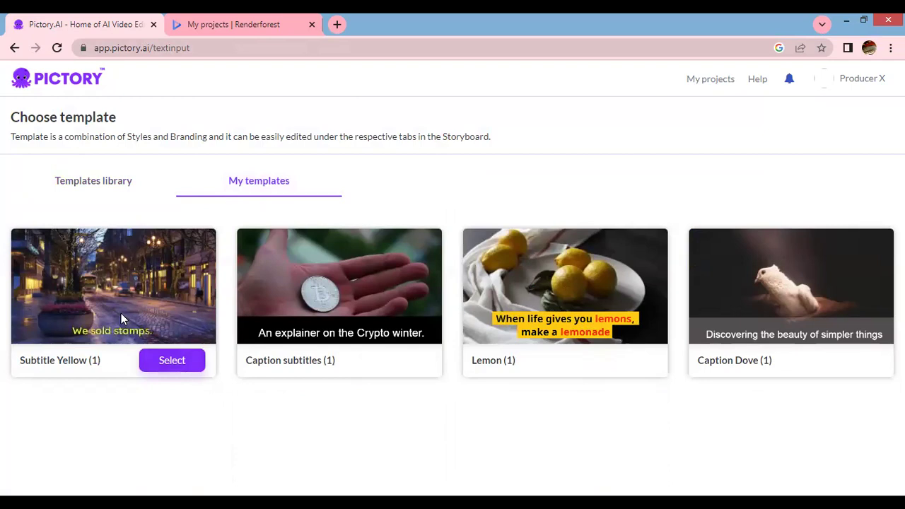
mouse_move(327, 313)
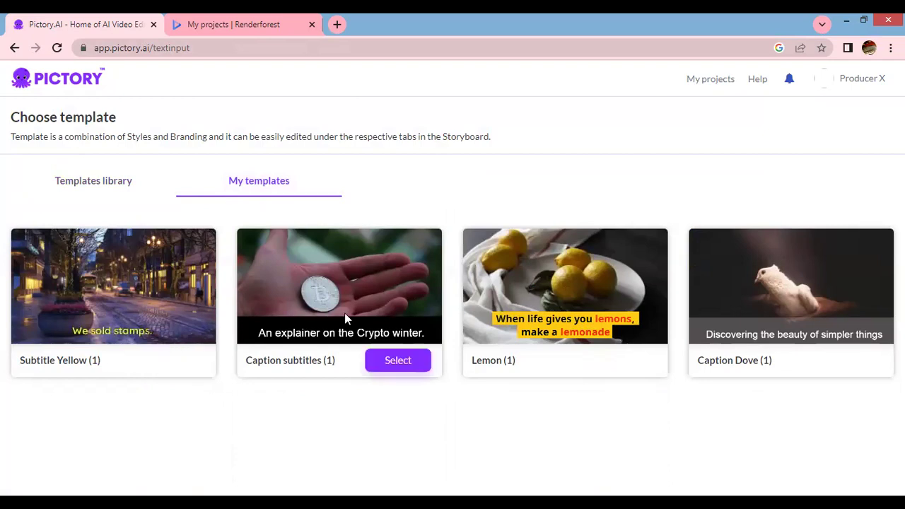
mouse_move(752, 298)
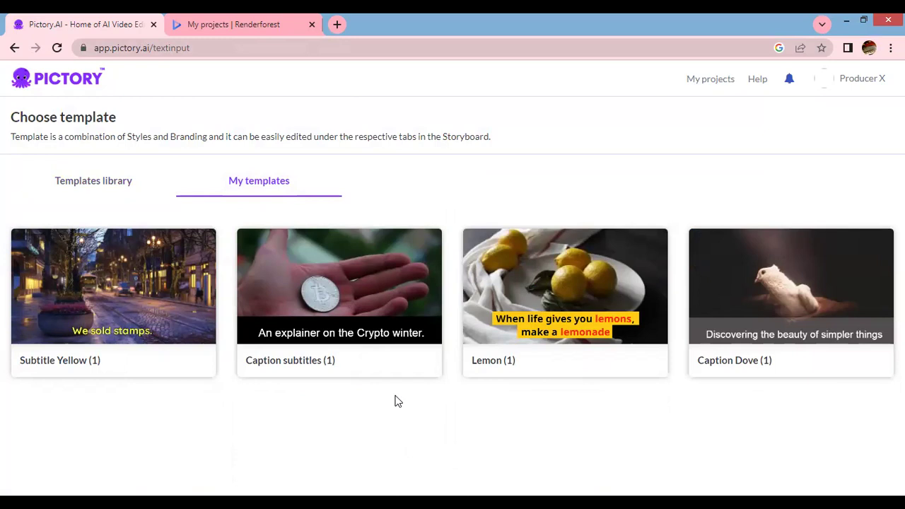
- Create the storyboard with the saved Lemon (1) template in 16:9, choosing to wait when the page becomes unresponsive
mouse_move(469, 363)
click(641, 361)
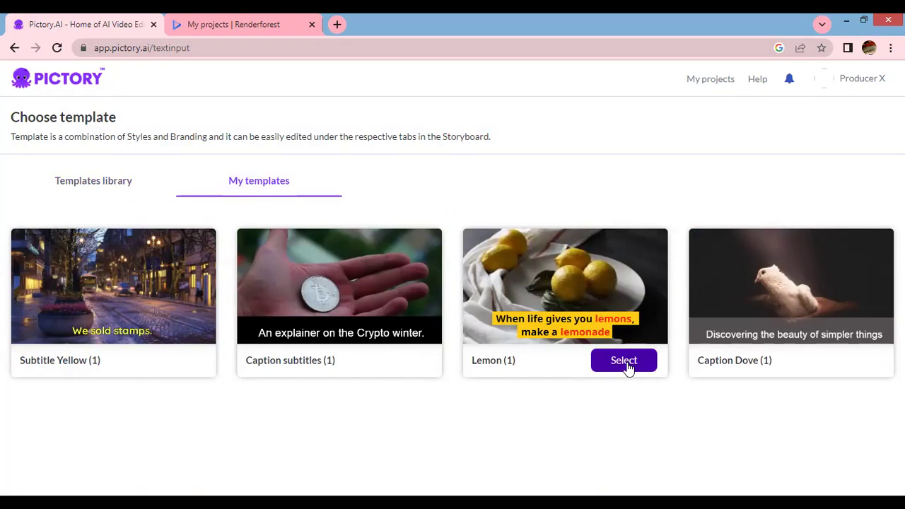
click(628, 366)
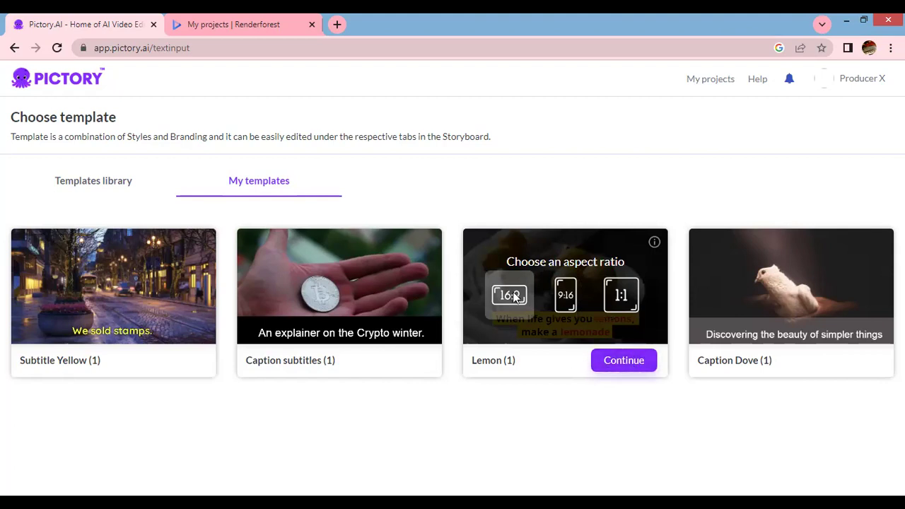
click(624, 359)
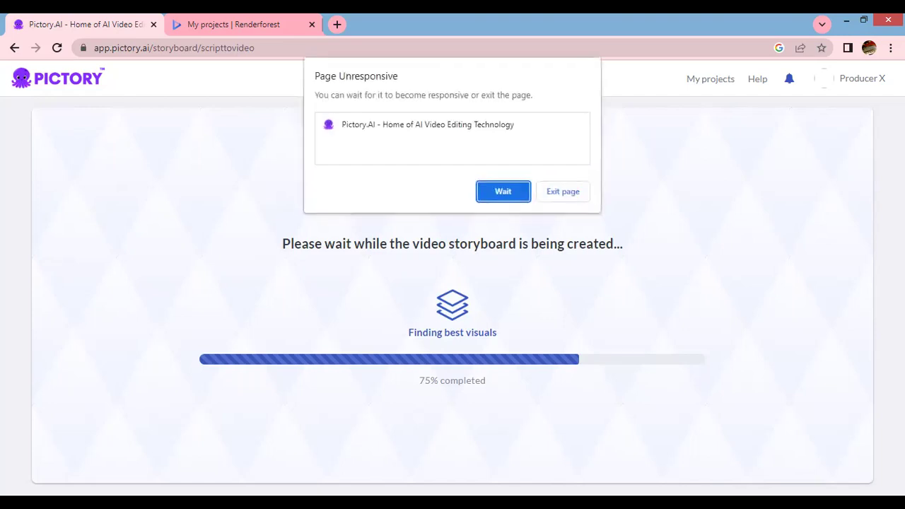
click(504, 191)
click(503, 193)
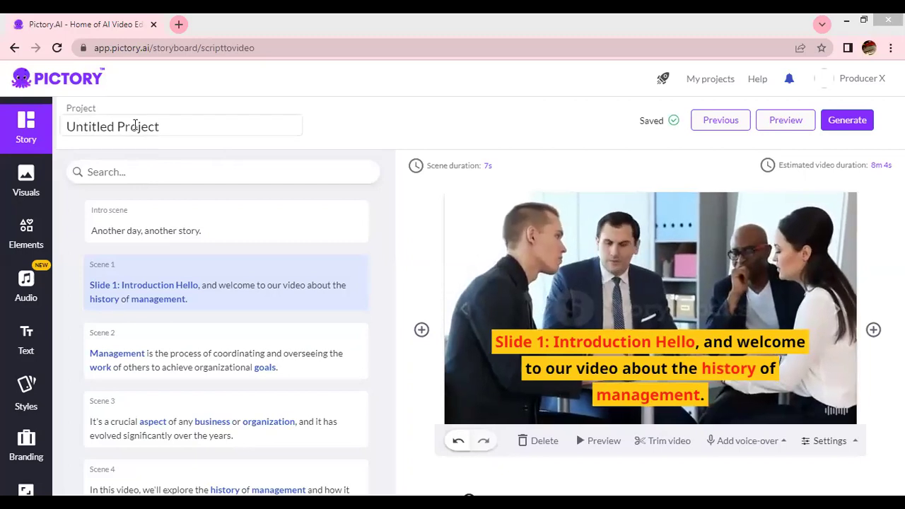
- Rename the untitled project as "Management"
triple_click(134, 125)
text(Managem)
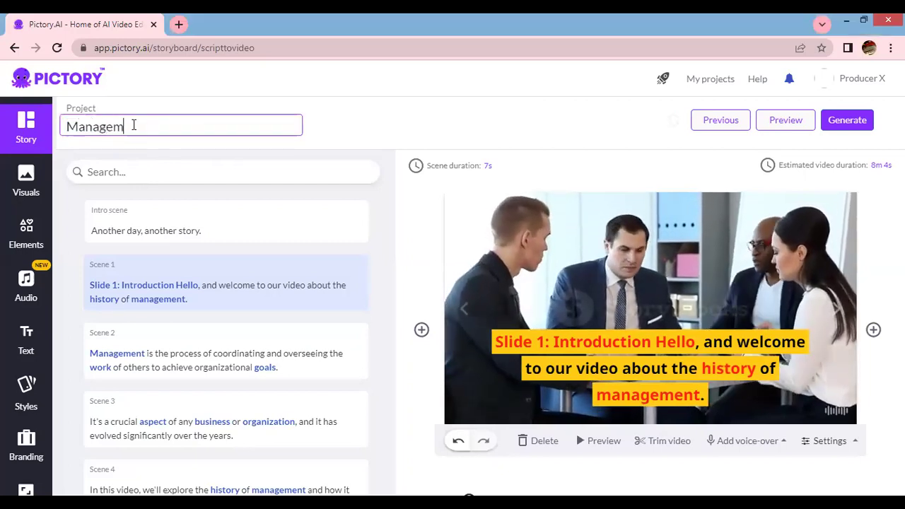
text(ent)
click(163, 103)
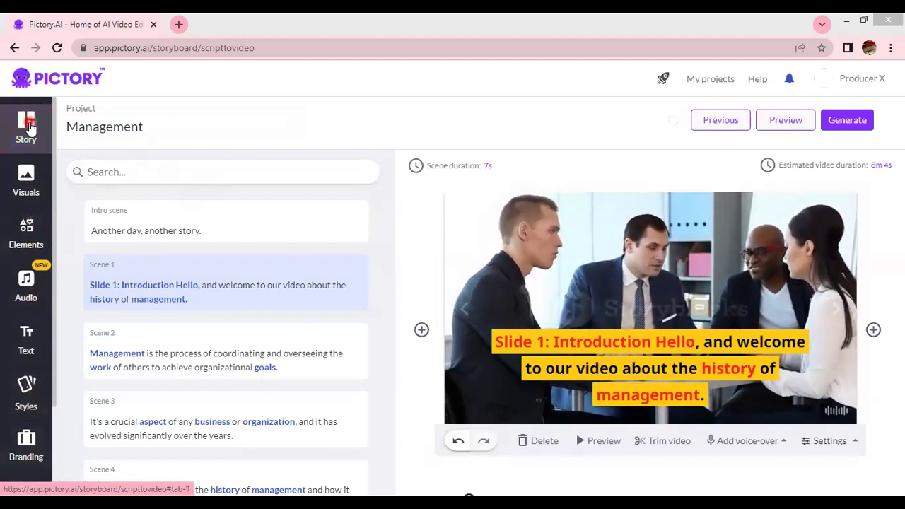
- Look through the story's scene list, disable the intro scene "Another day, another story." and return to the story view
click(29, 126)
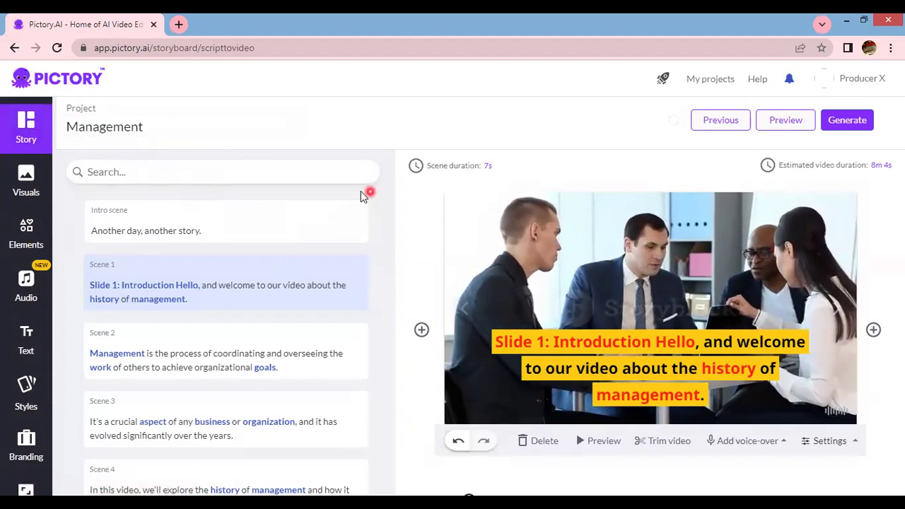
scroll(225, 233, down, 1)
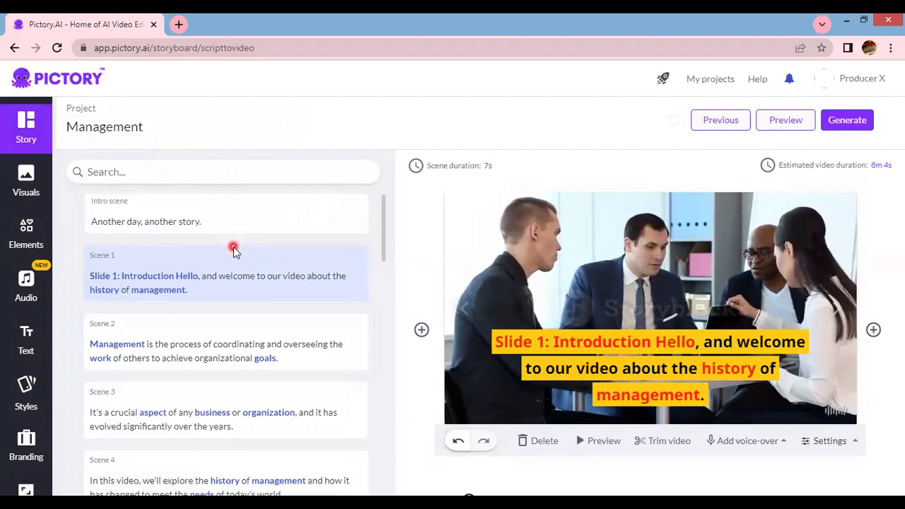
scroll(234, 251, down, 8)
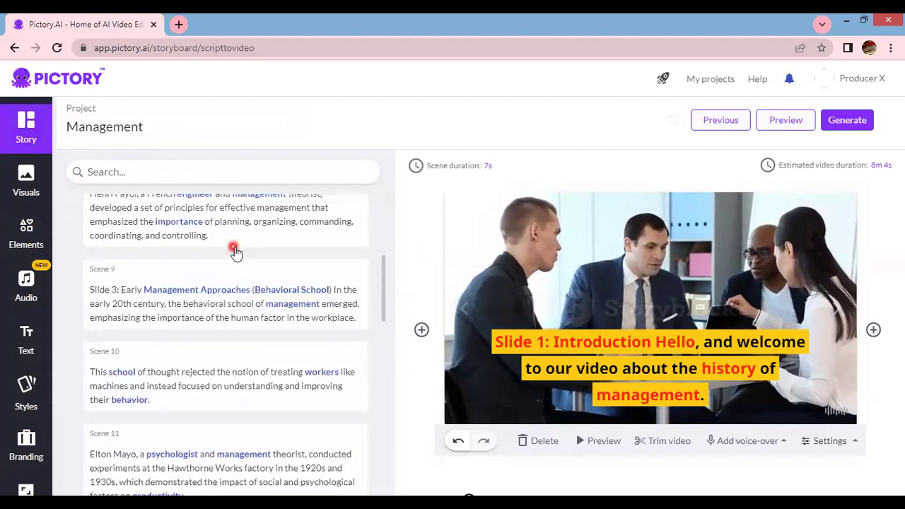
scroll(237, 246, up, 10)
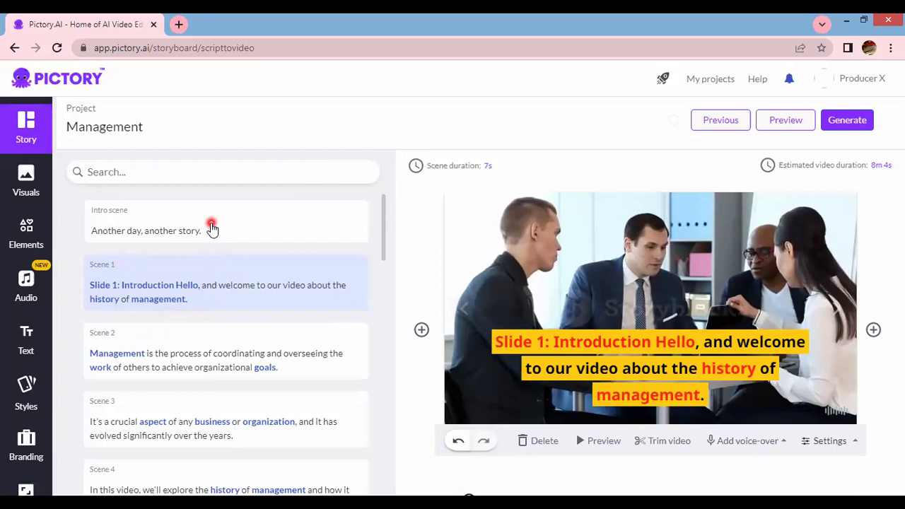
click(212, 227)
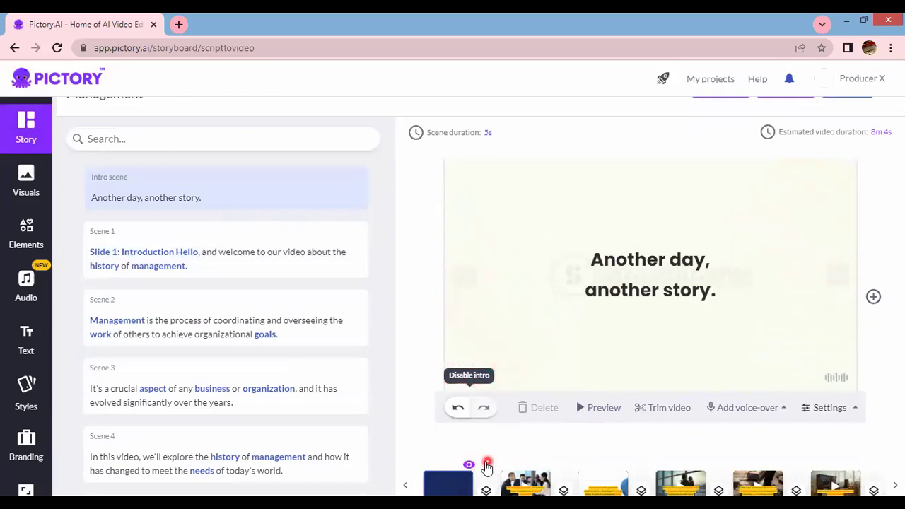
click(469, 478)
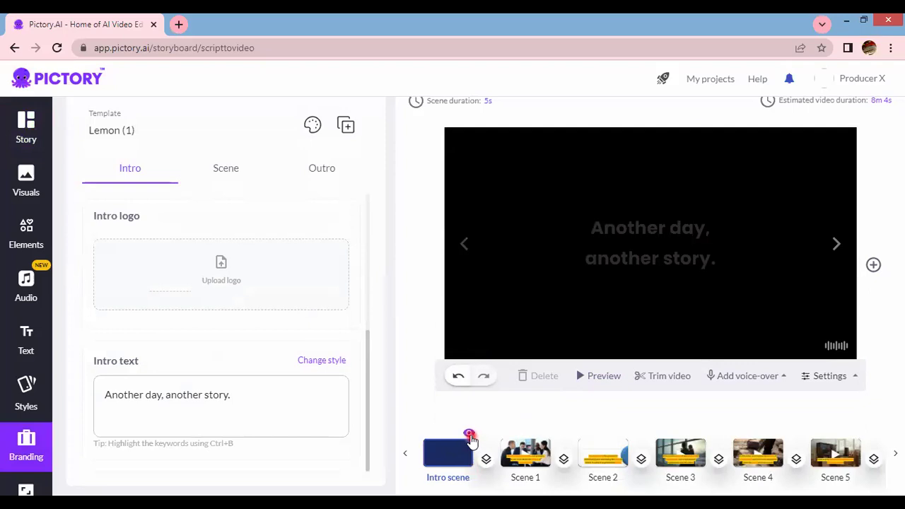
click(469, 434)
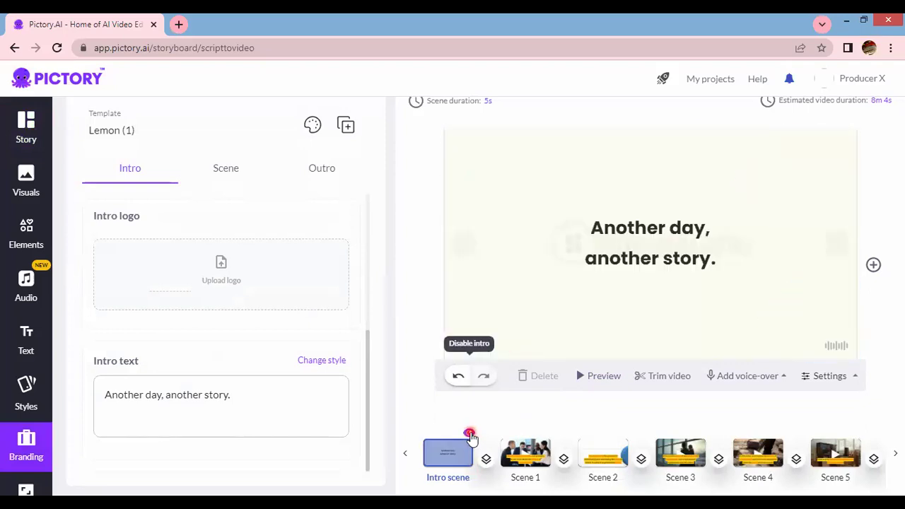
click(27, 125)
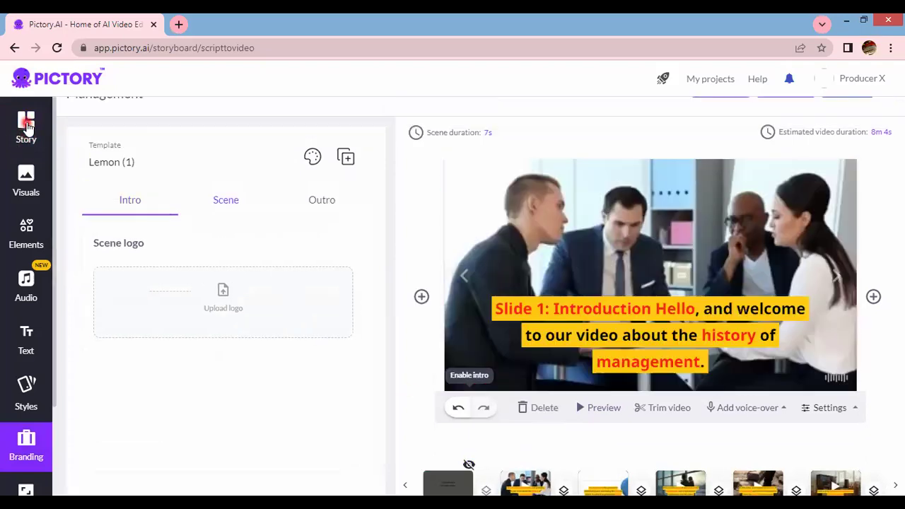
click(28, 126)
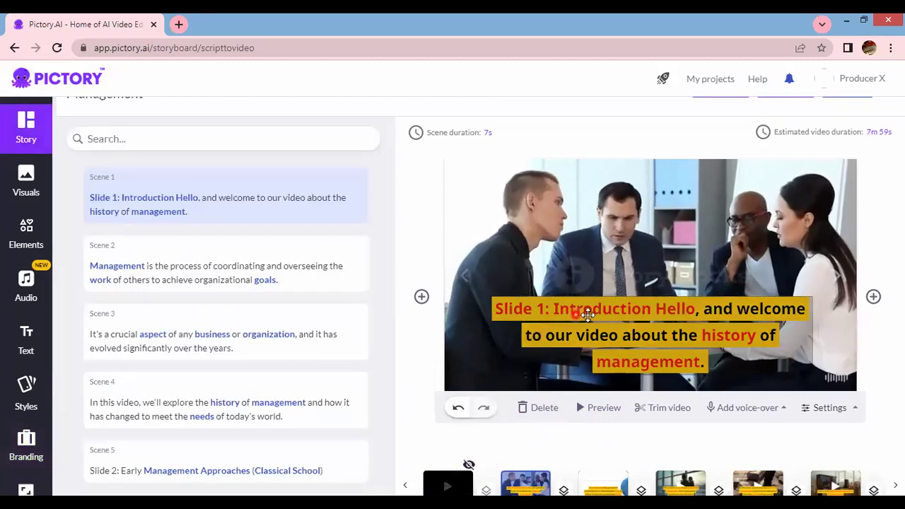
- Move the Scene 1 caption slightly lower in the video frame
drag(601, 315, 607, 326)
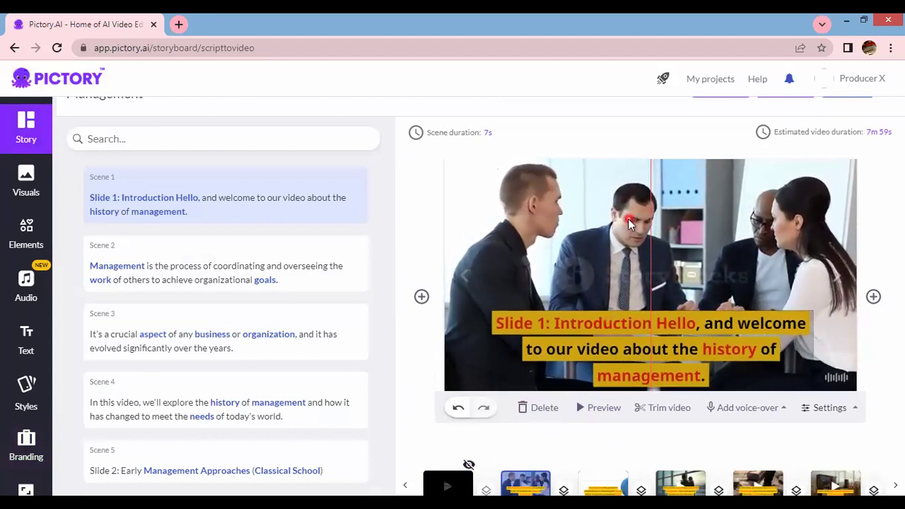
- Set the Scene 1 caption's font size to 18
drag(628, 219, 618, 222)
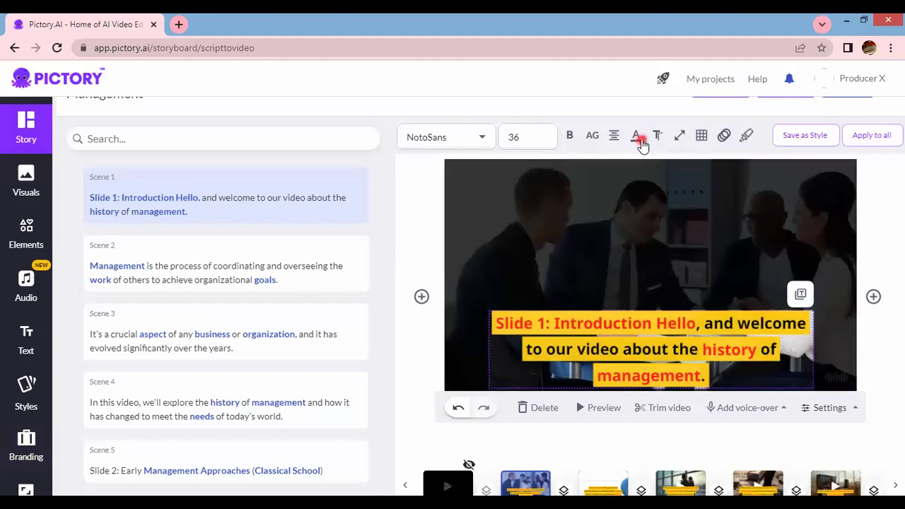
click(639, 138)
click(657, 136)
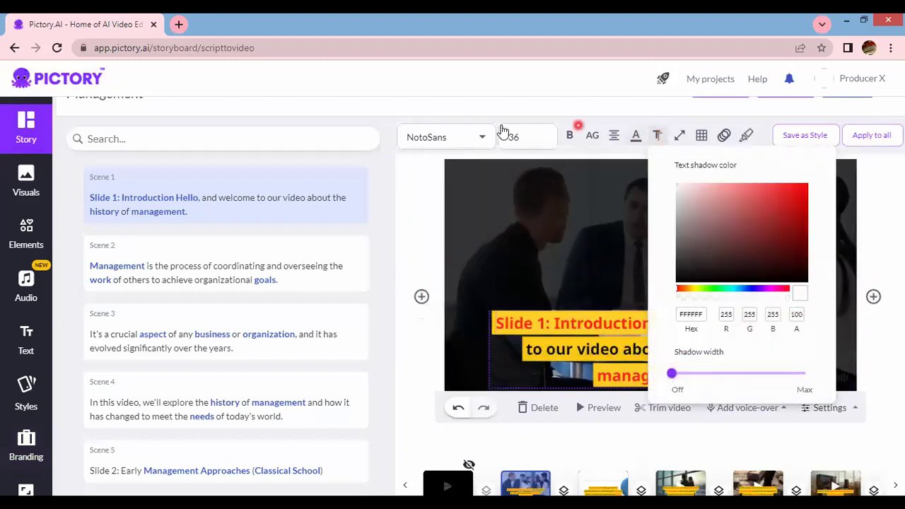
click(527, 137)
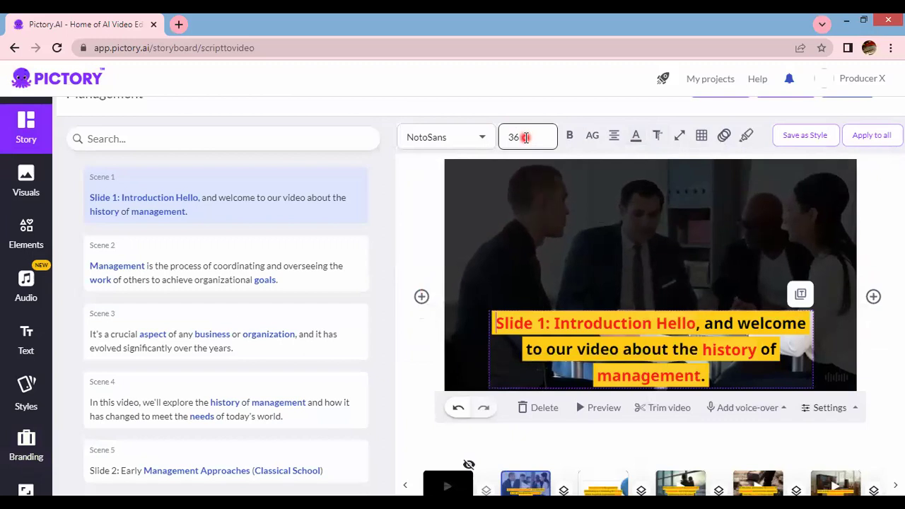
click(526, 138)
scroll(545, 185, up, 4)
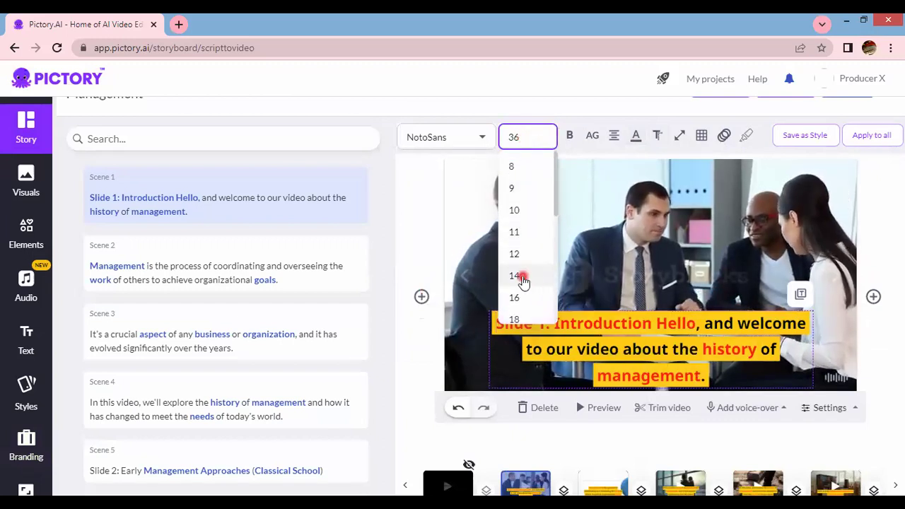
click(524, 280)
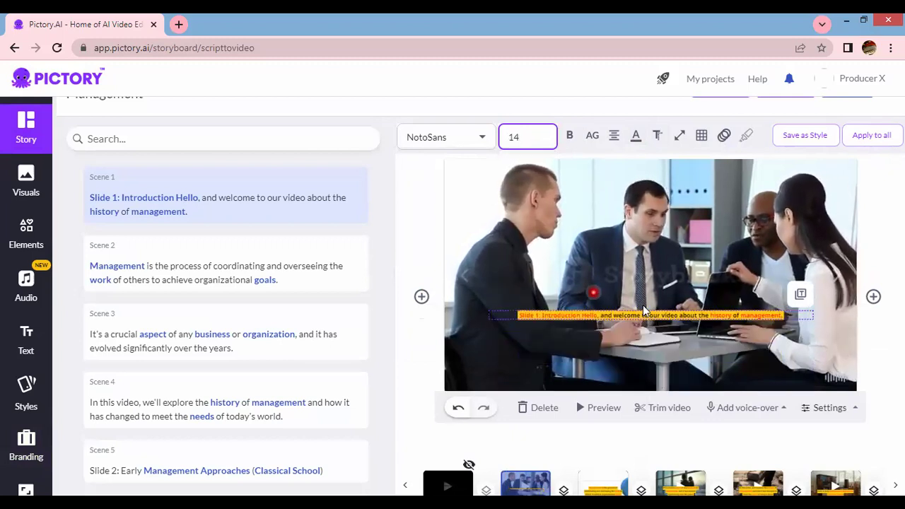
click(543, 138)
click(529, 318)
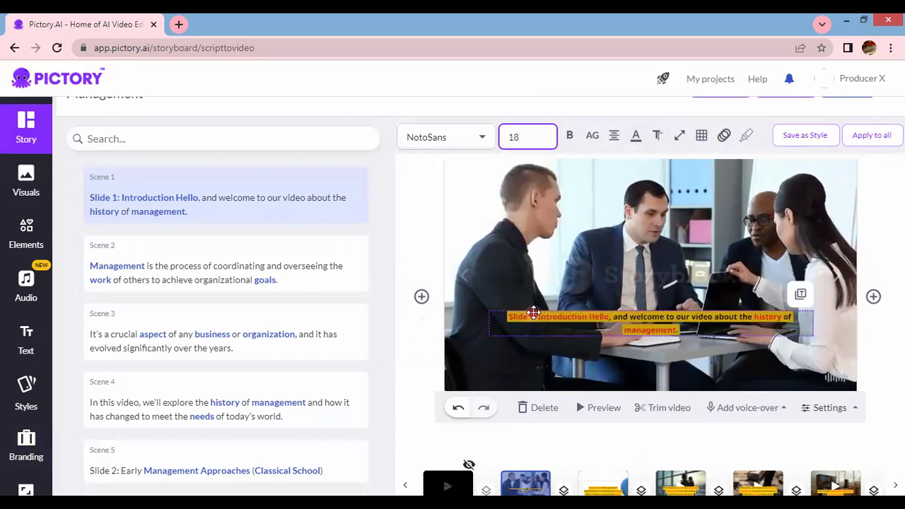
- Turn on full width for the Scene 1 caption
click(678, 140)
click(678, 140)
click(681, 141)
click(717, 193)
click(767, 221)
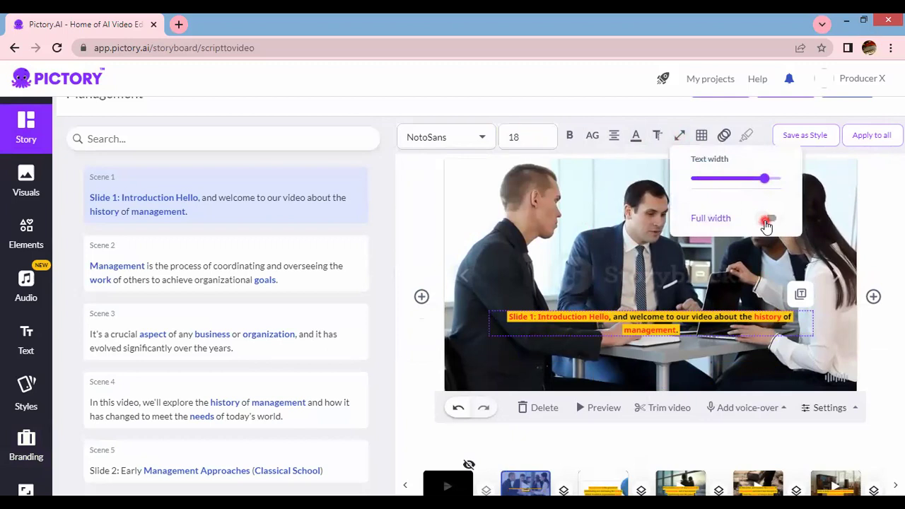
- Move the Scene 1 caption band down to the bottom edge of the video frame and apply its style to all scenes
click(670, 329)
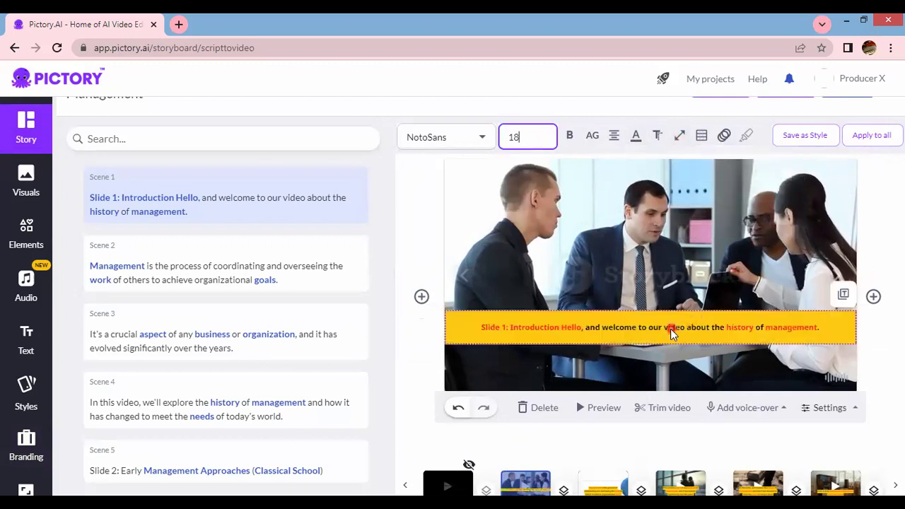
drag(671, 326, 673, 374)
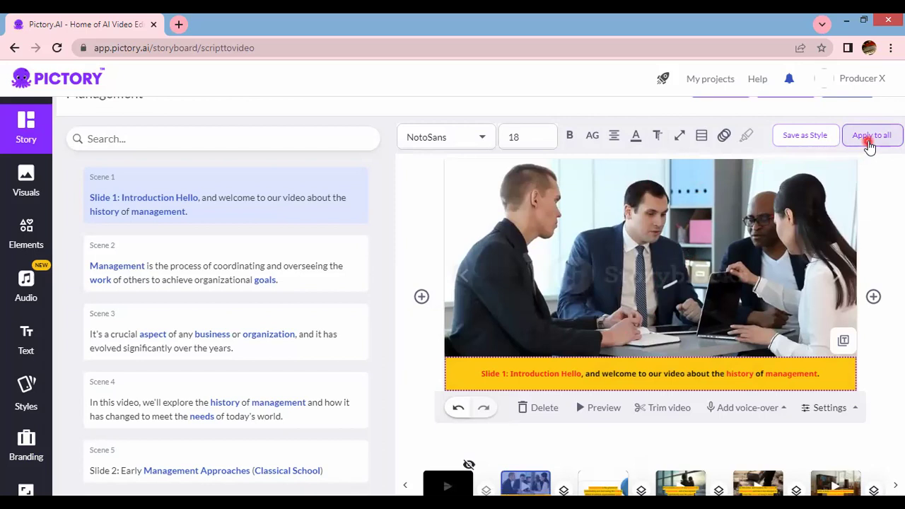
click(869, 144)
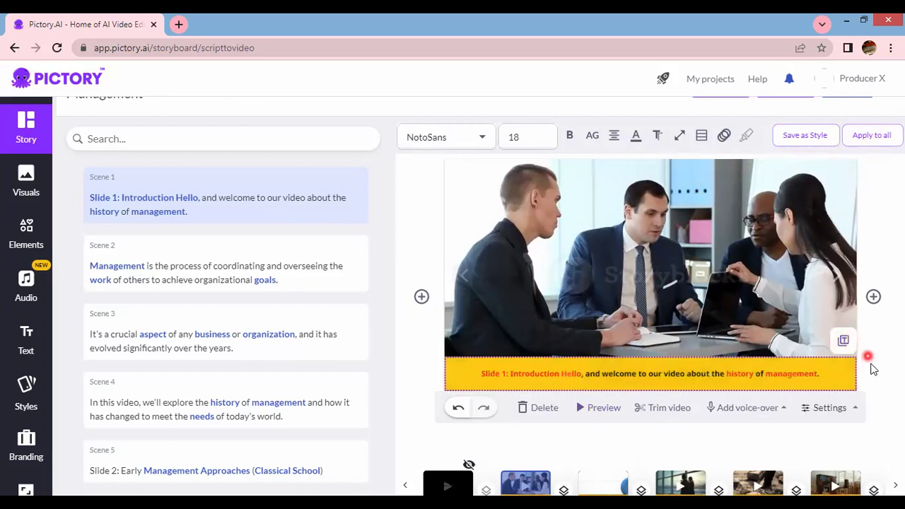
- Set the Scene 2 caption's font size to 14 and move the band down to the bottom edge of the frame
scroll(885, 378, down, 1)
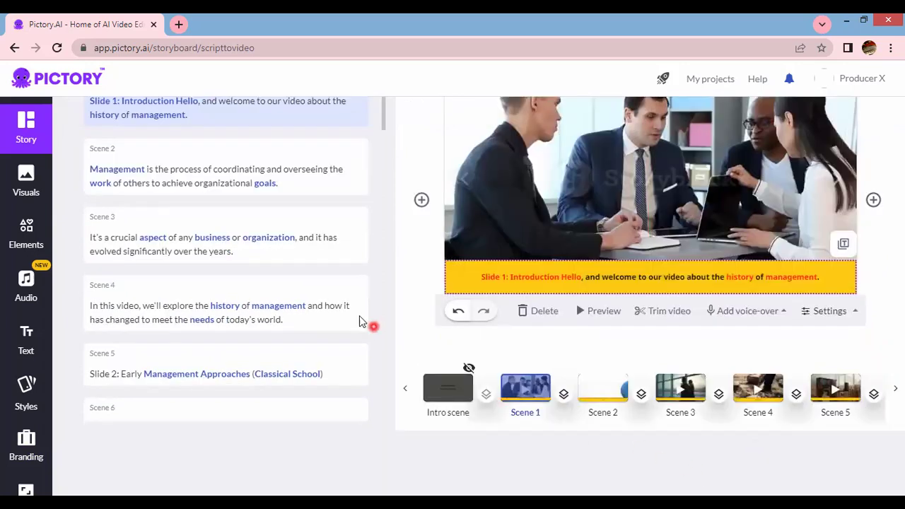
scroll(259, 265, up, 2)
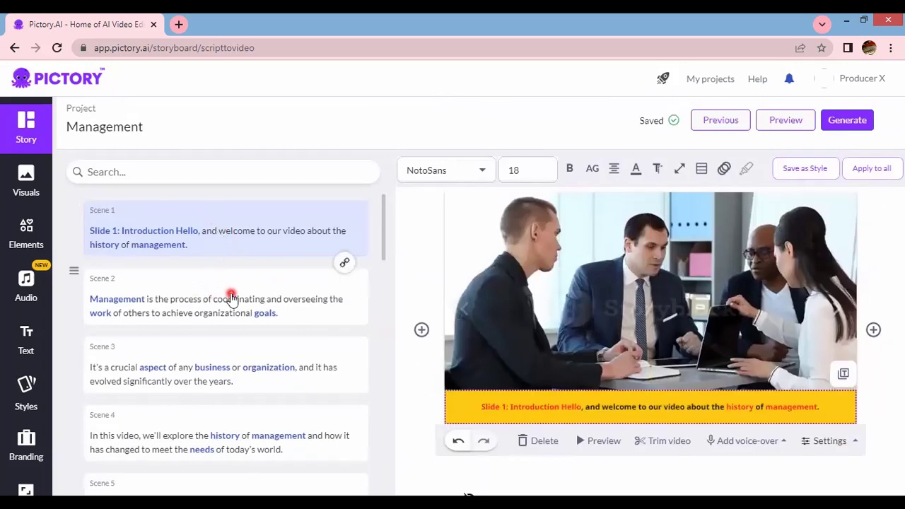
click(232, 297)
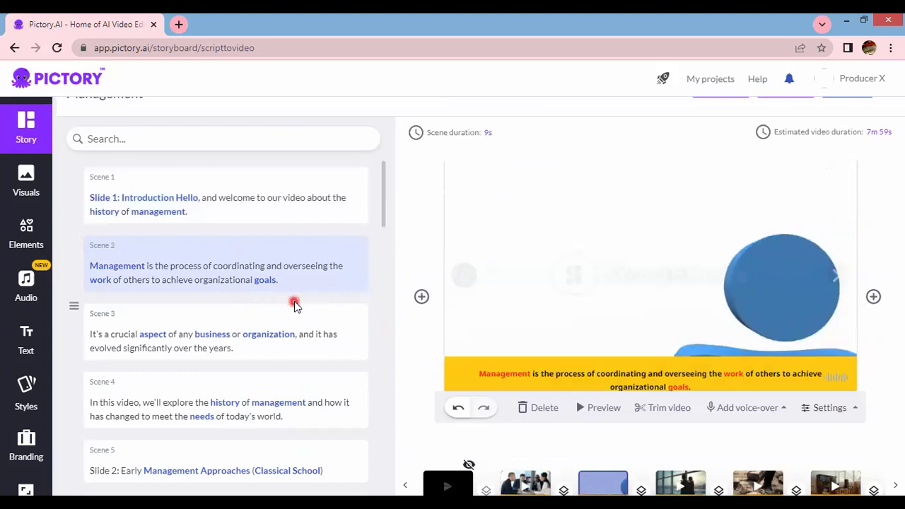
click(663, 378)
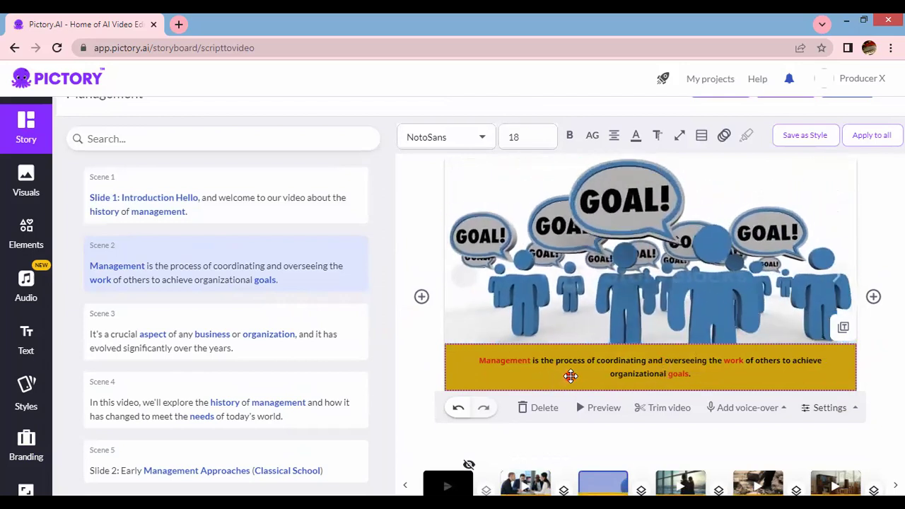
click(682, 145)
click(658, 343)
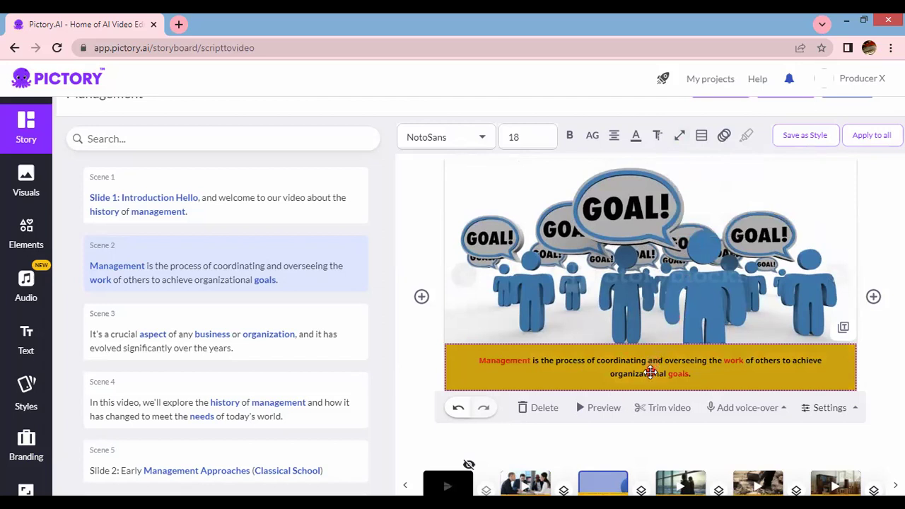
click(681, 142)
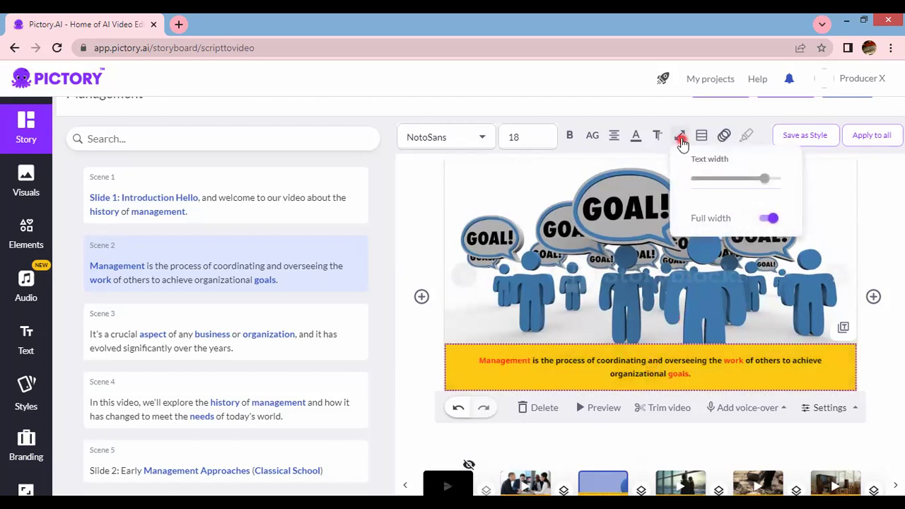
click(605, 142)
click(535, 140)
click(533, 138)
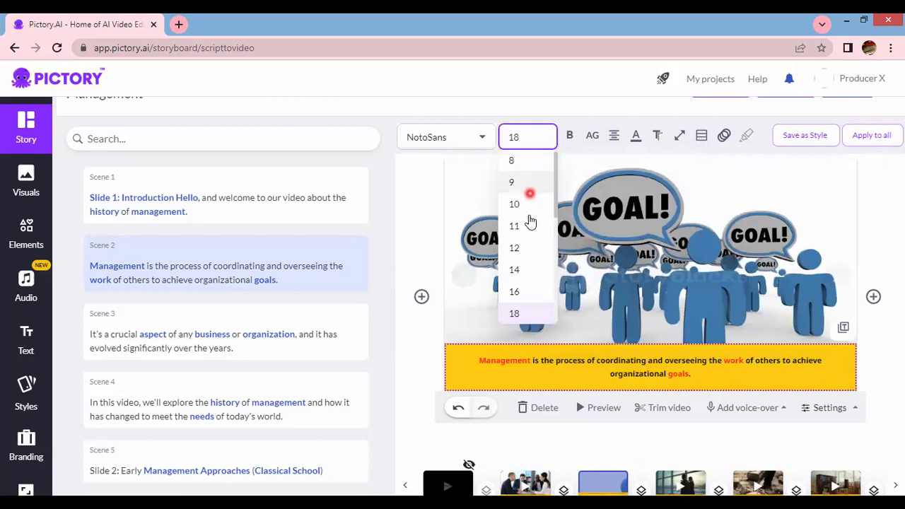
click(523, 274)
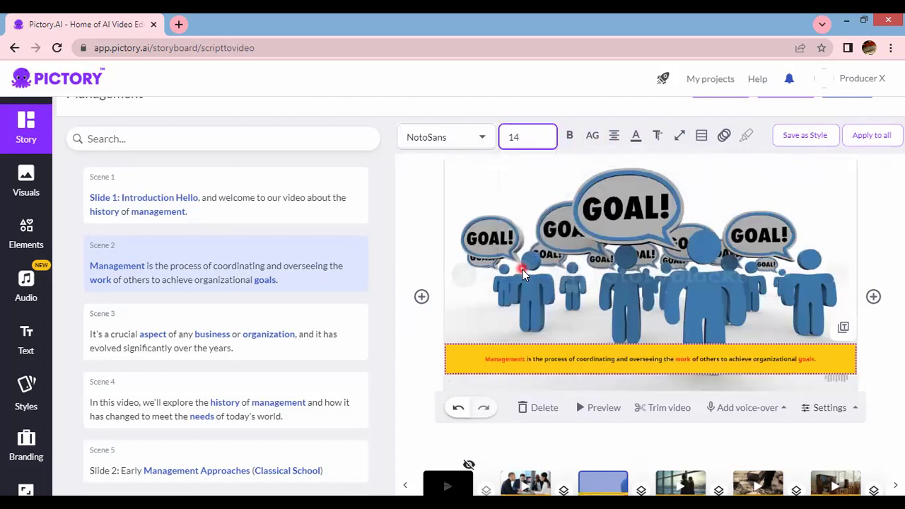
drag(574, 366, 579, 382)
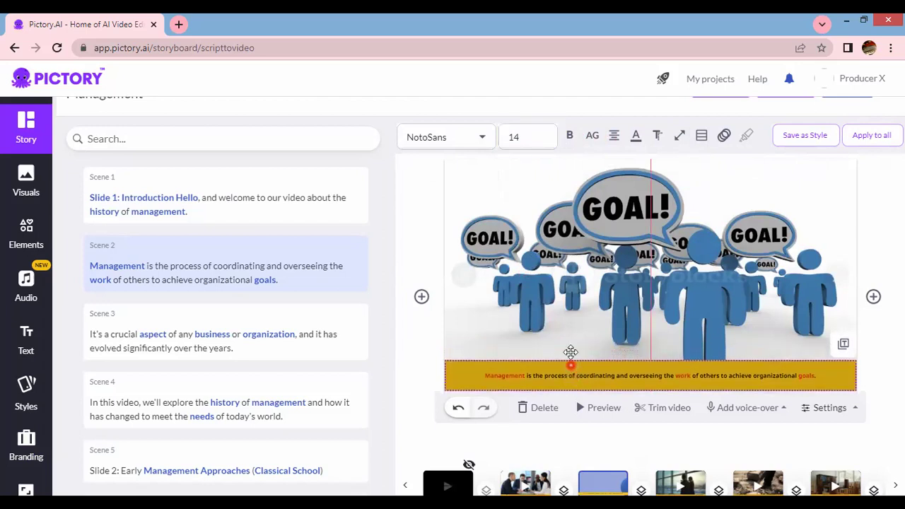
- Reduce the opacity of the Scene 2 caption's background color to 61
click(646, 172)
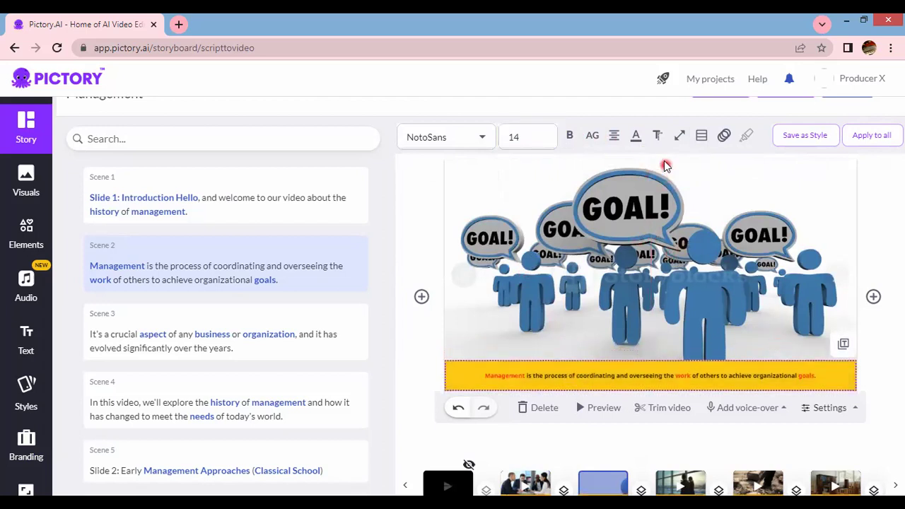
click(638, 140)
click(611, 142)
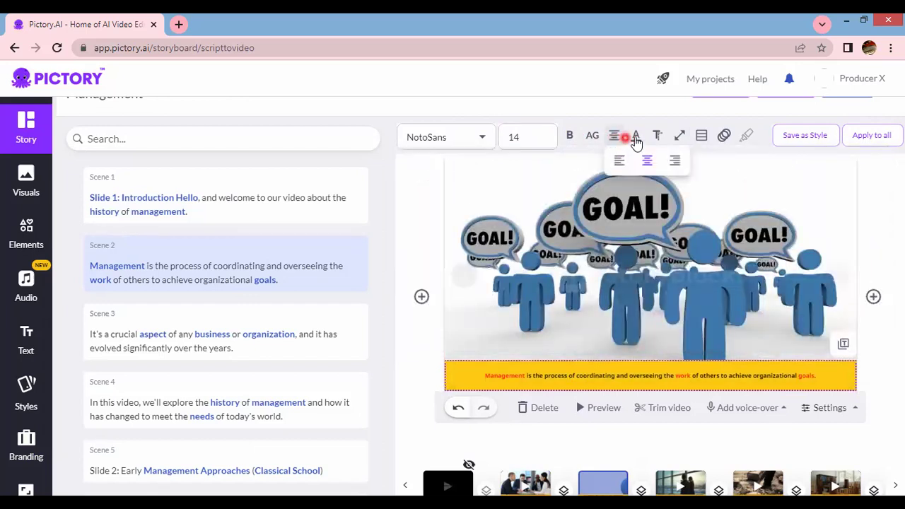
click(637, 140)
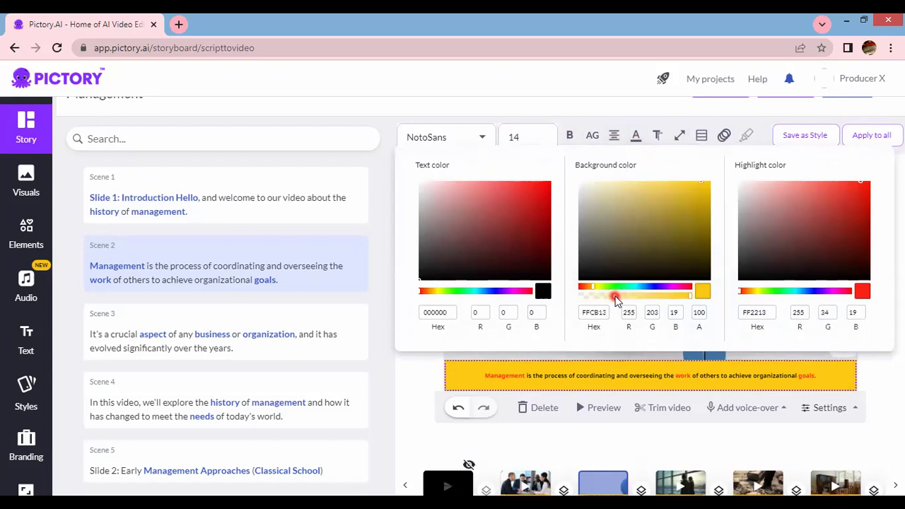
click(663, 294)
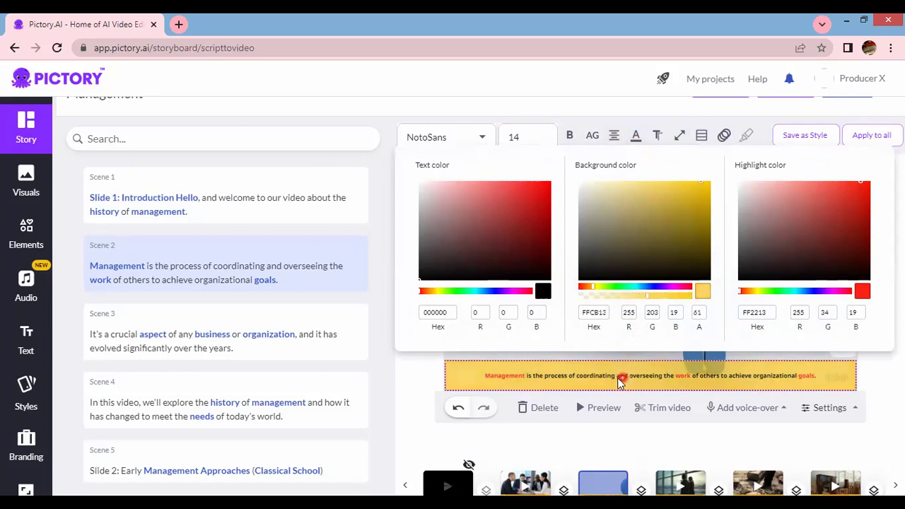
click(658, 378)
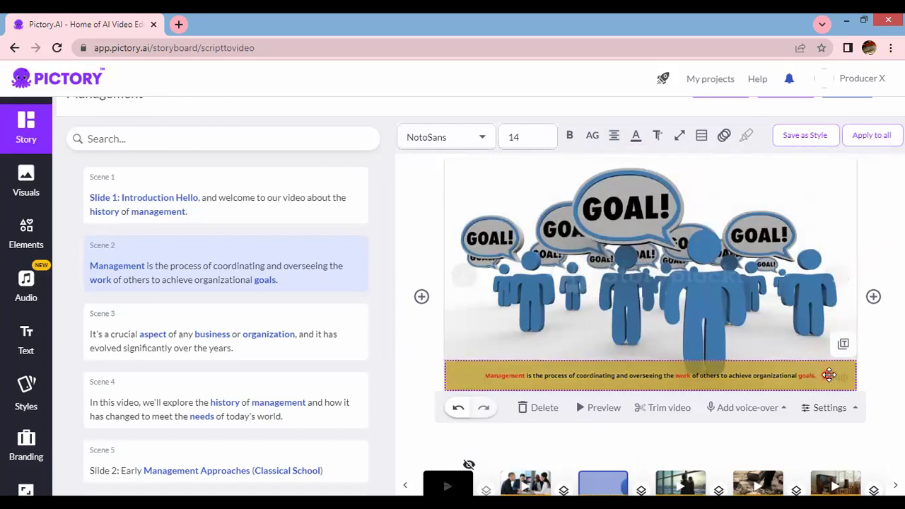
click(711, 361)
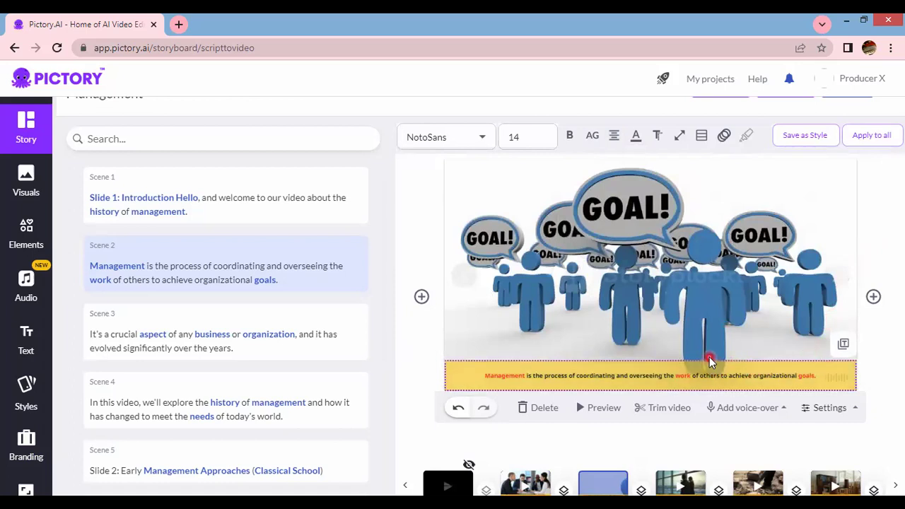
- Make the Scene 2 caption's background color slightly more opaque
click(647, 284)
click(712, 356)
click(615, 150)
click(631, 148)
click(657, 136)
click(602, 180)
click(632, 138)
click(644, 243)
drag(652, 293, 656, 295)
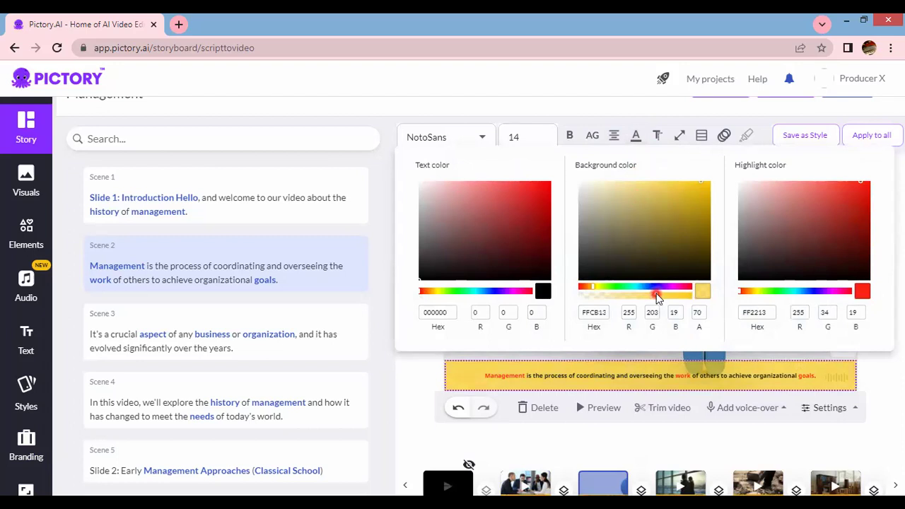
click(665, 295)
click(426, 376)
click(515, 249)
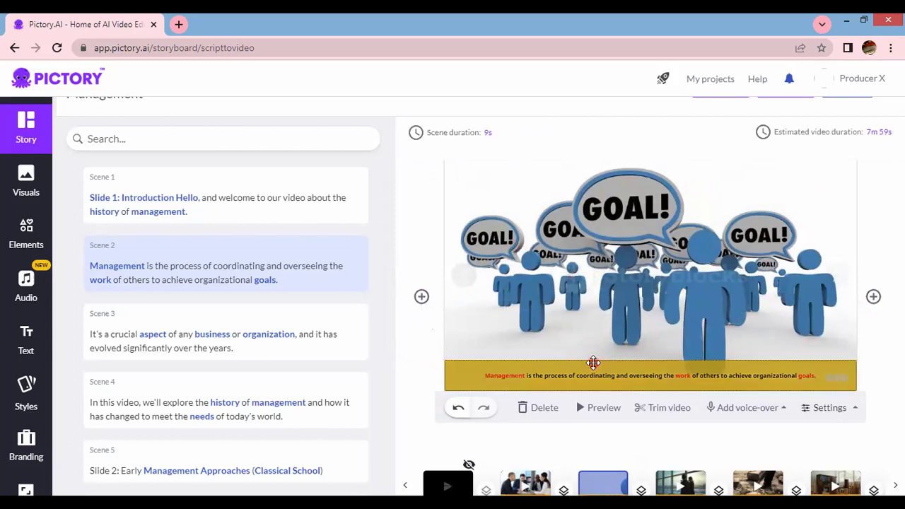
click(823, 425)
click(664, 470)
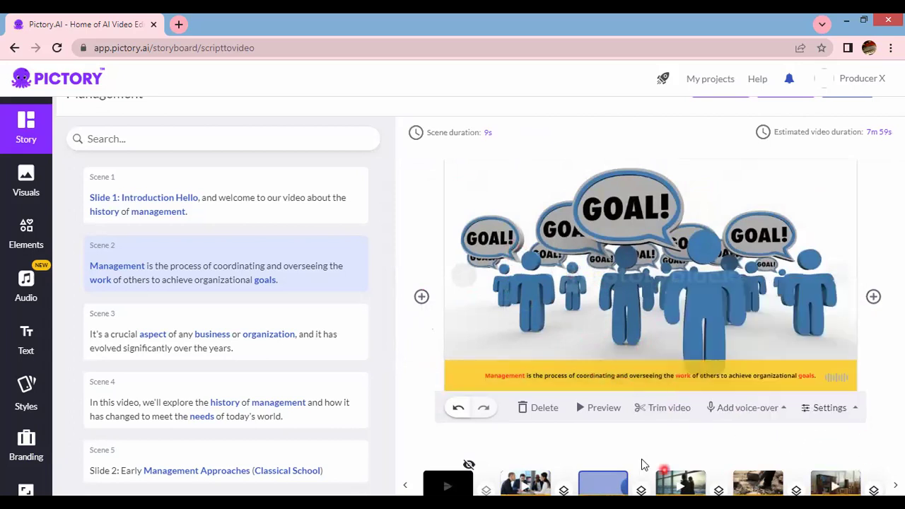
- Remove the prefix "Slide 2:" from the Scene 5 text so it starts with "Early Management Approaches"
click(840, 277)
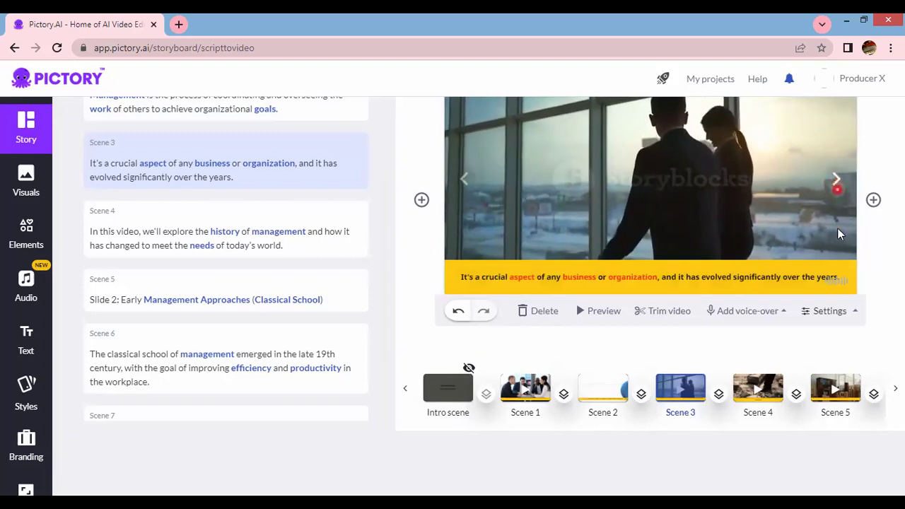
scroll(834, 182, up, 1)
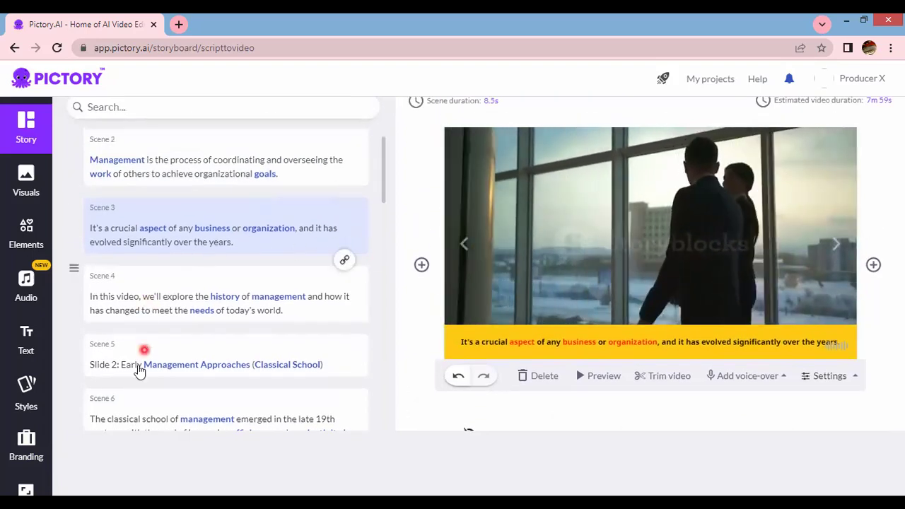
click(124, 366)
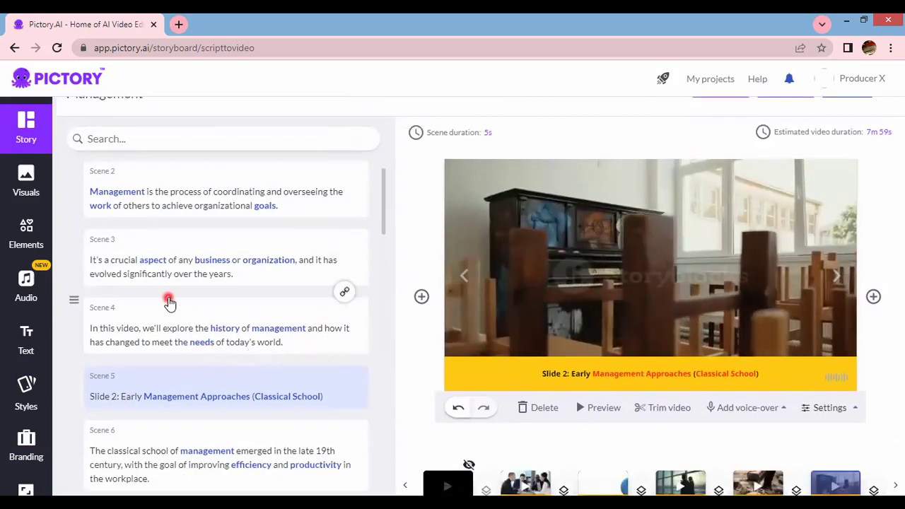
click(125, 395)
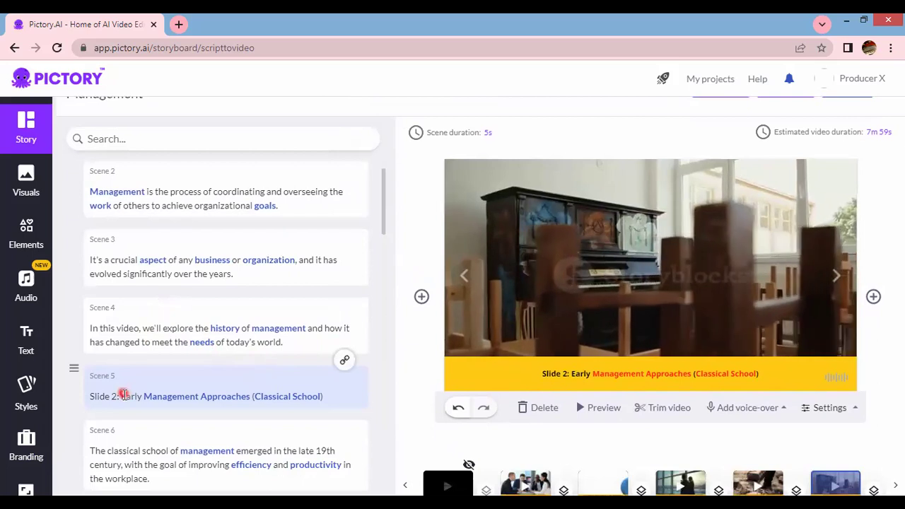
click(122, 394)
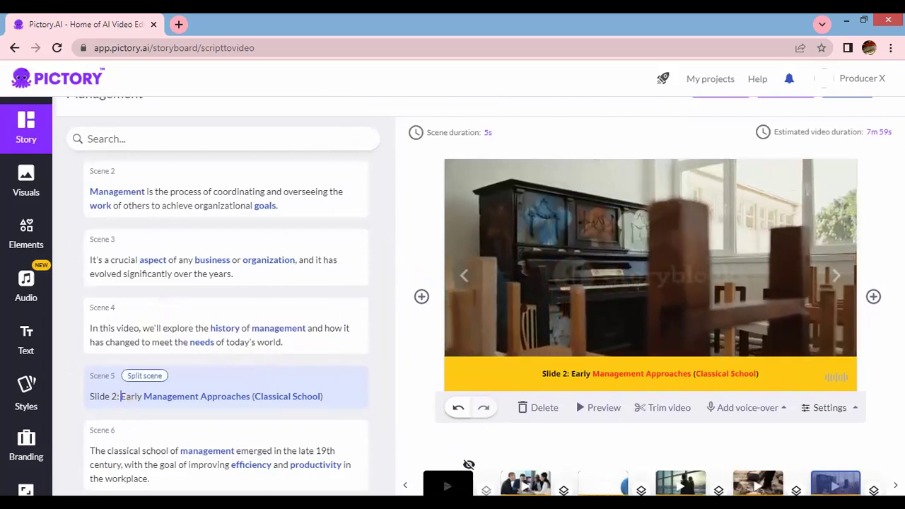
key(BackSpace)
key(BackSpace)
key(BackSpace)
key(BackSpace)
key(BackSpace)
key(BackSpace)
key(BackSpace)
key(BackSpace)
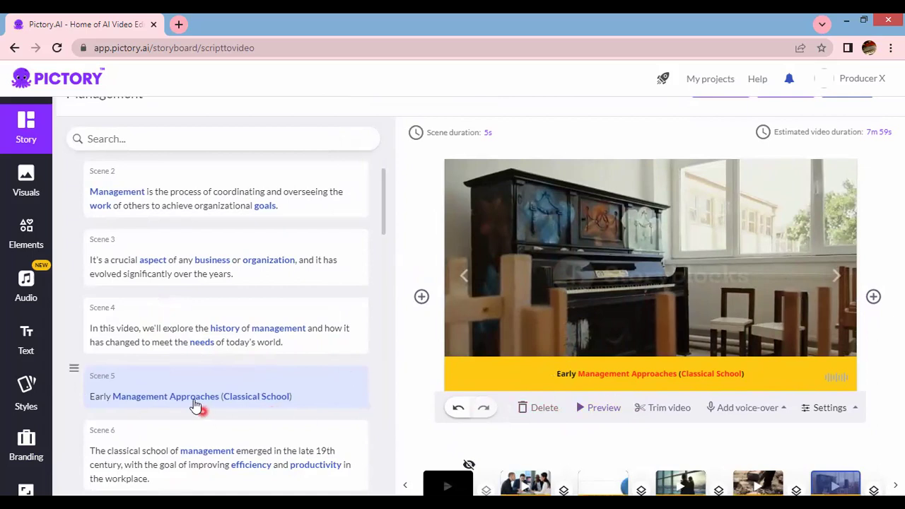
scroll(168, 332, up, 1)
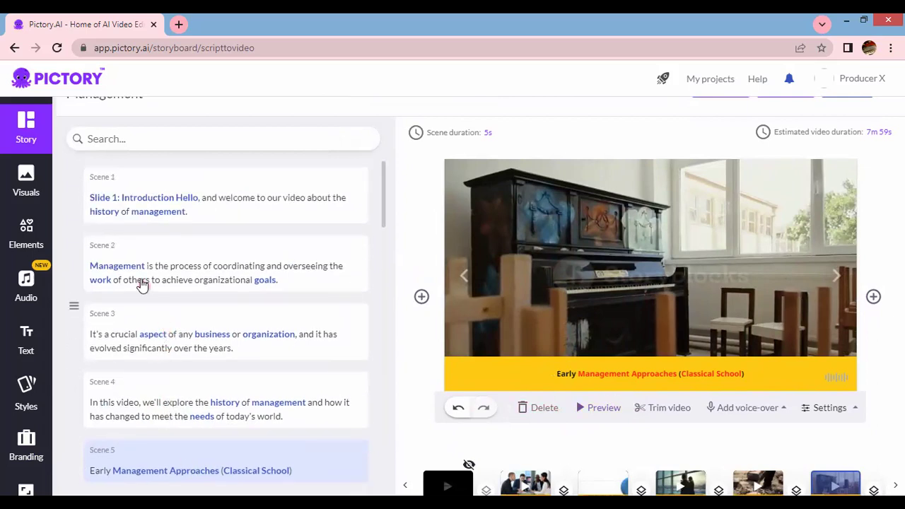
- Remove the prefix "Slide 1:" from the Scene 1 text so it starts with "Introduction Hello"
click(119, 200)
click(121, 202)
key(Delete)
key(Delete)
key(Delete)
key(Delete)
key(Delete)
key(Delete)
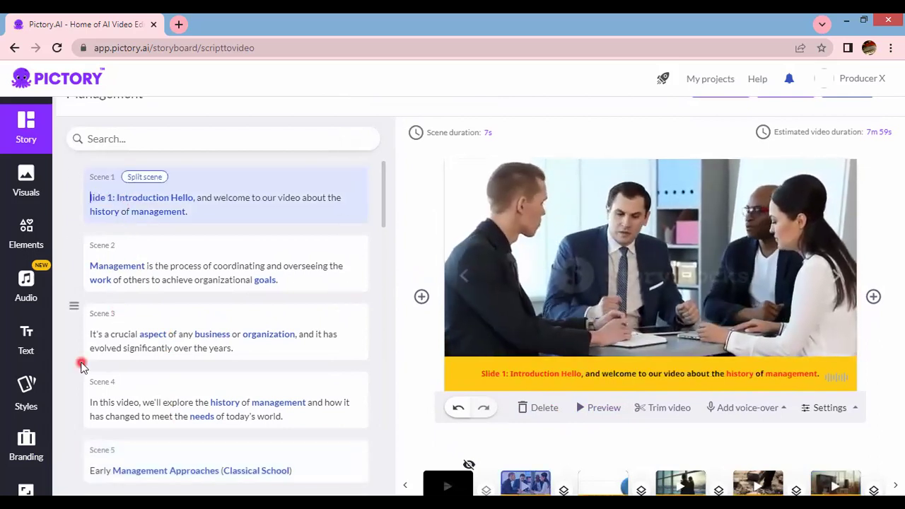
key(Delete)
key(Delete)
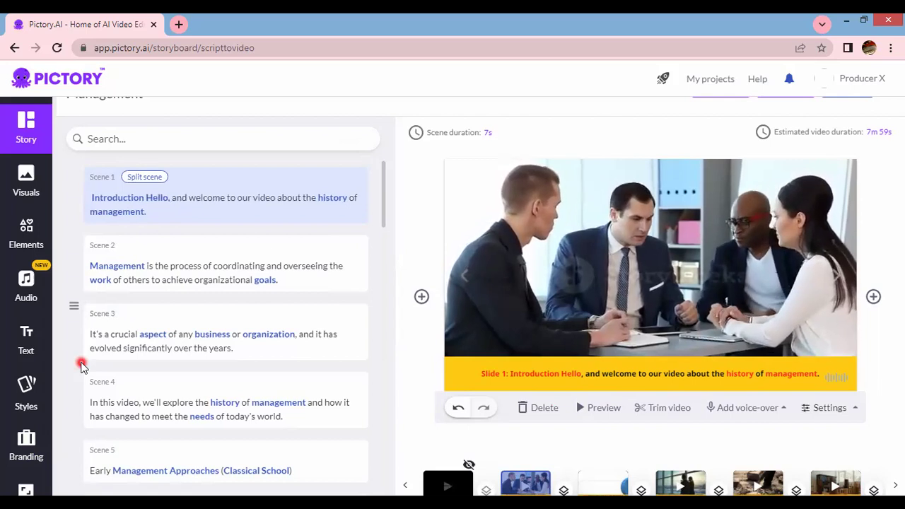
key(Delete)
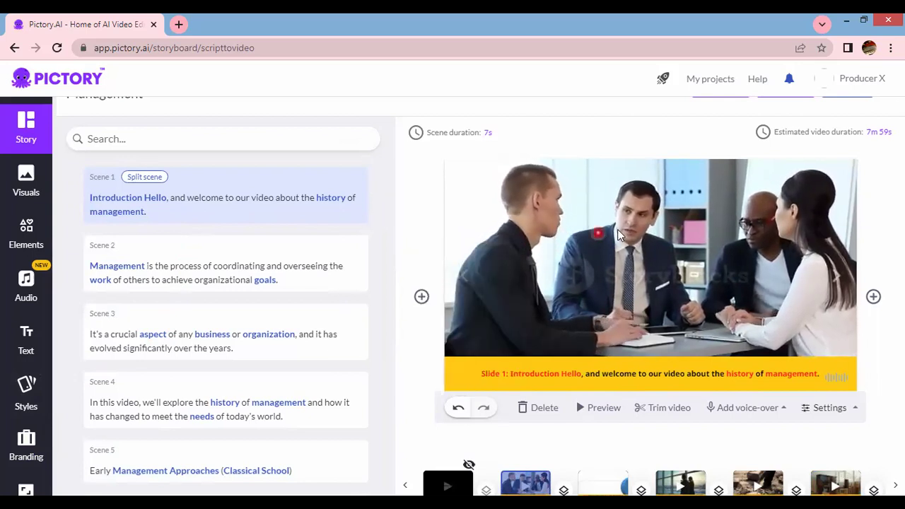
- Apply the Scene 2 caption's style to all scenes
click(416, 132)
click(443, 186)
click(500, 379)
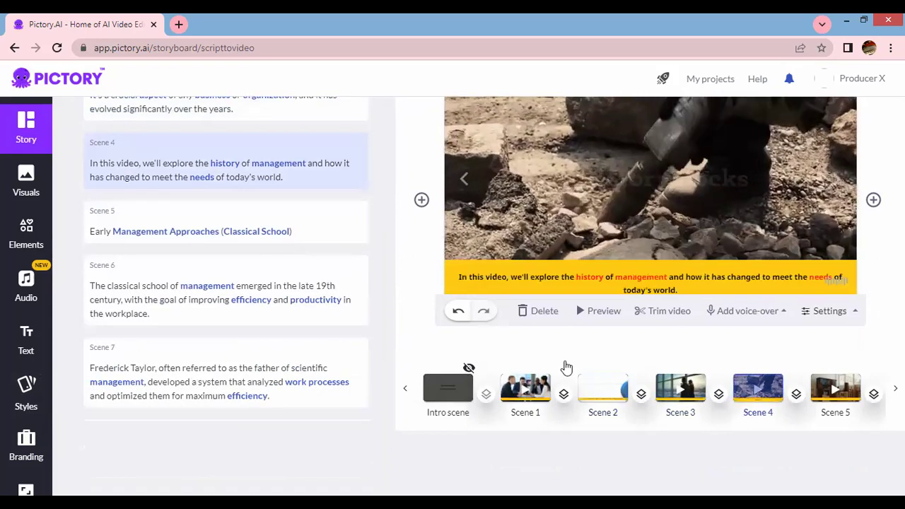
scroll(590, 286, up, 2)
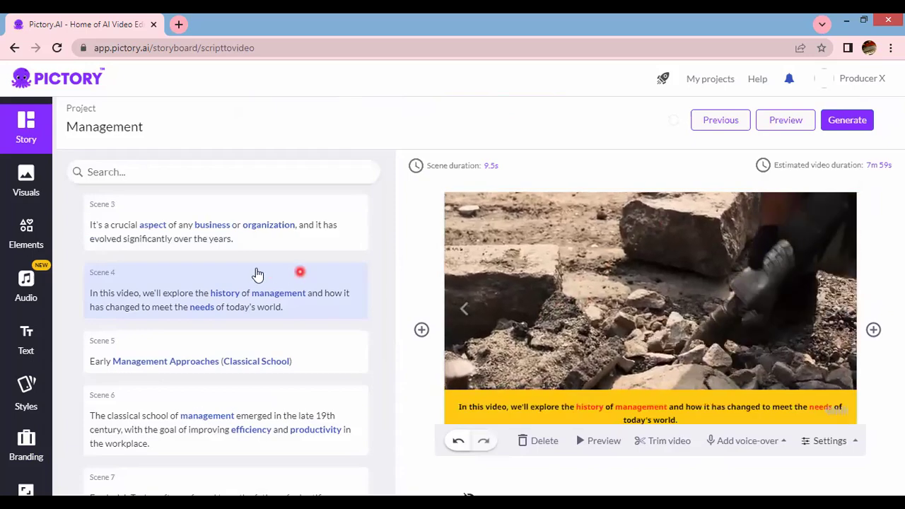
scroll(182, 237, up, 1)
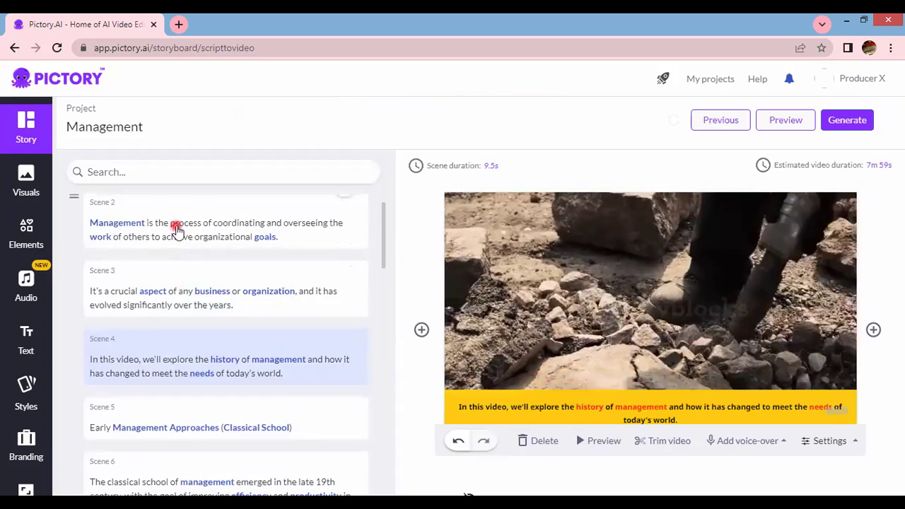
click(176, 238)
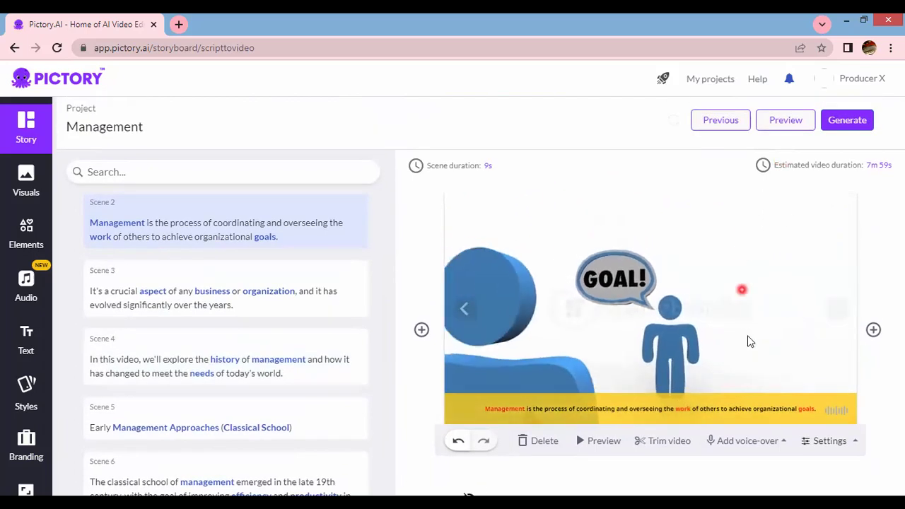
click(759, 402)
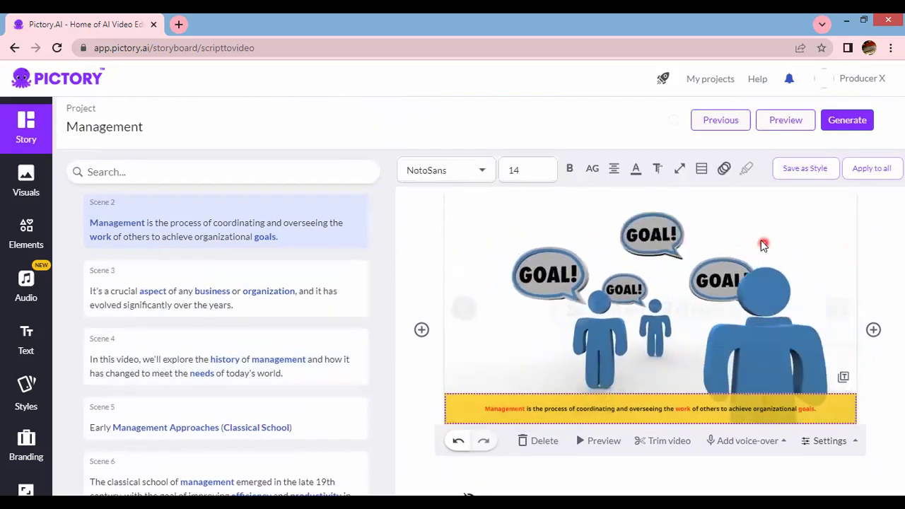
click(874, 171)
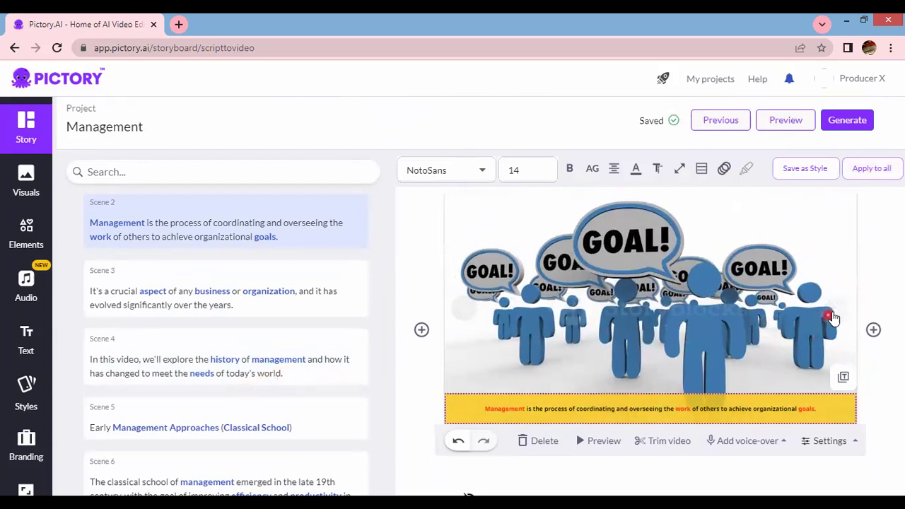
- Go to Scene 3 and check the style of its caption
click(842, 311)
scroll(841, 309, down, 2)
click(839, 307)
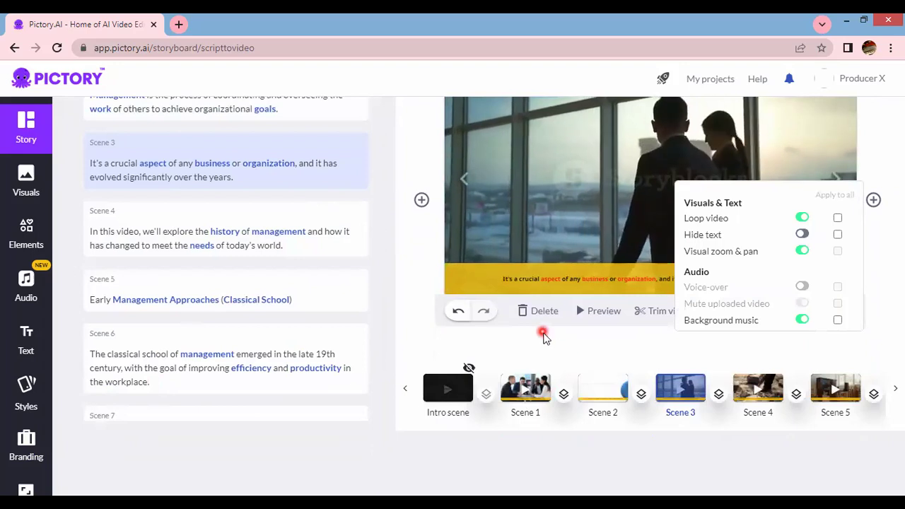
click(552, 336)
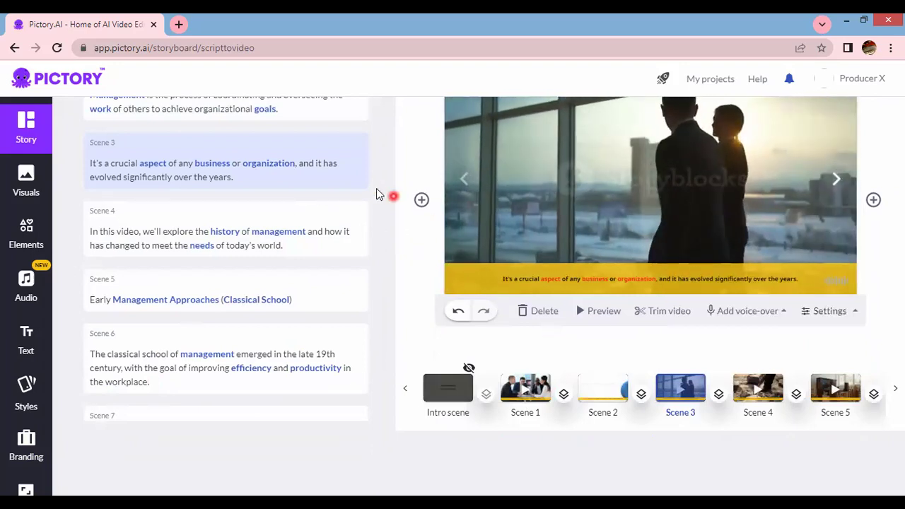
- Remove the prefix "Slide 12:" from the Scene 40 text so it starts with "Conclusion In conclusion"
drag(386, 135, 366, 431)
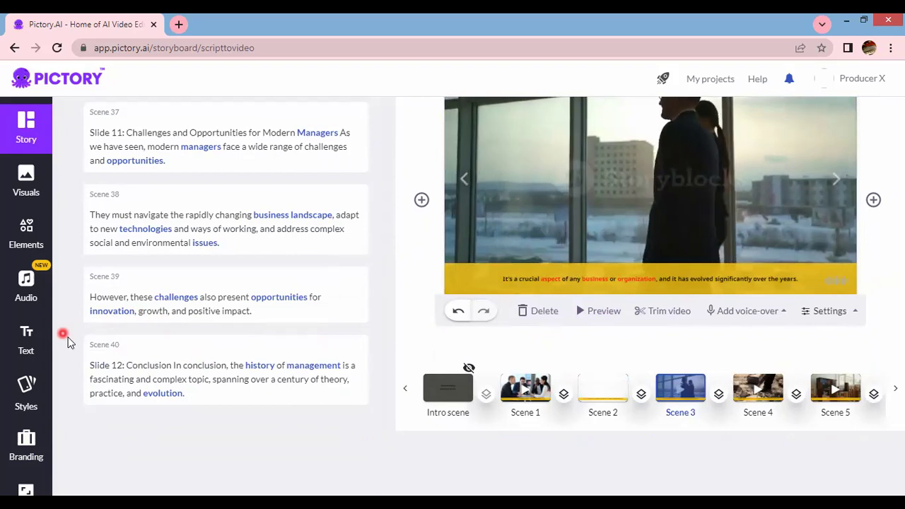
scroll(754, 256, up, 1)
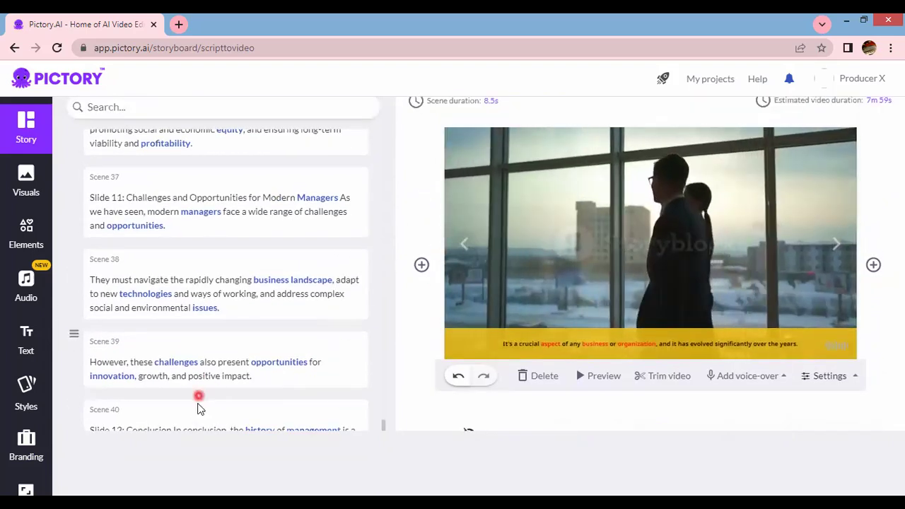
scroll(198, 389, down, 1)
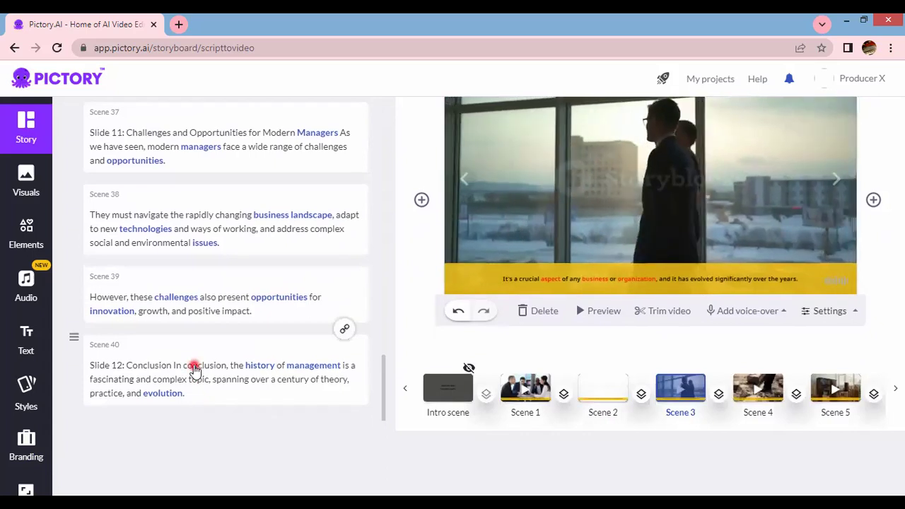
click(196, 369)
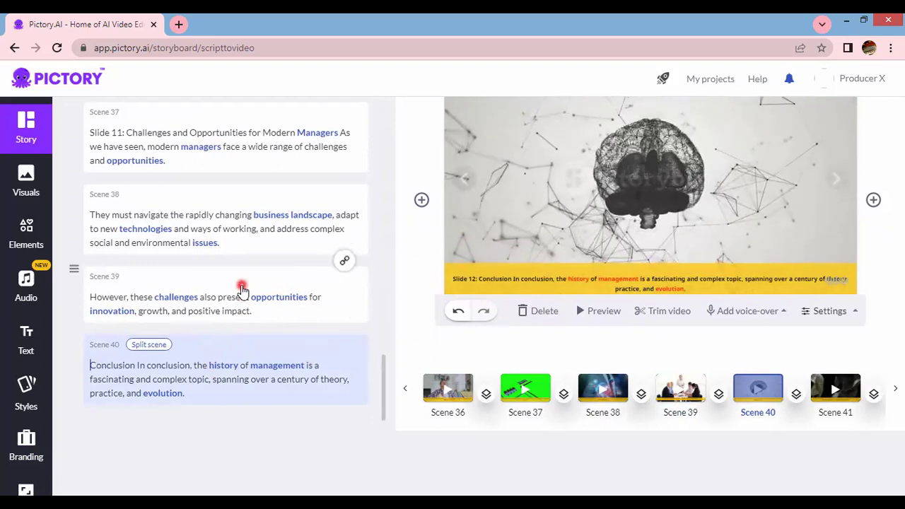
- Remove the prefix "Slide 11:" from the Scene 37 text so it starts with "Challenges and Opportunities for Modern Managers"
click(242, 290)
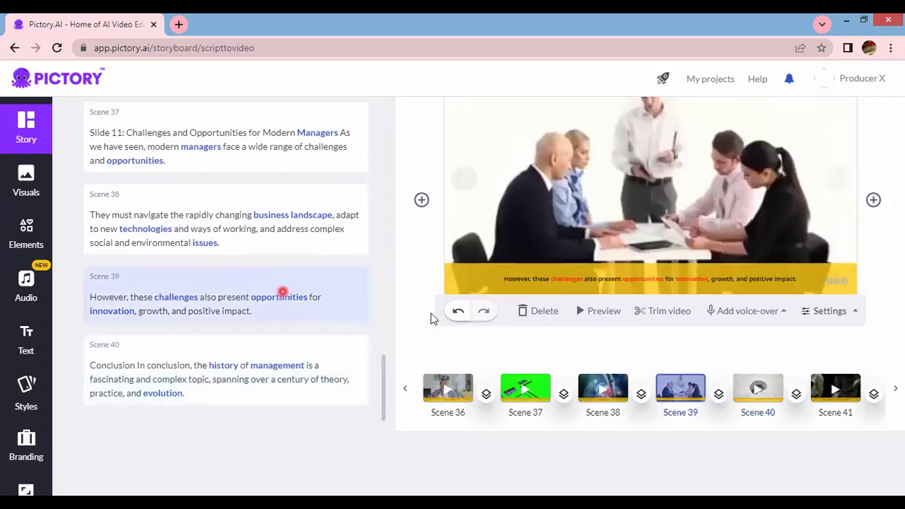
scroll(434, 319, up, 2)
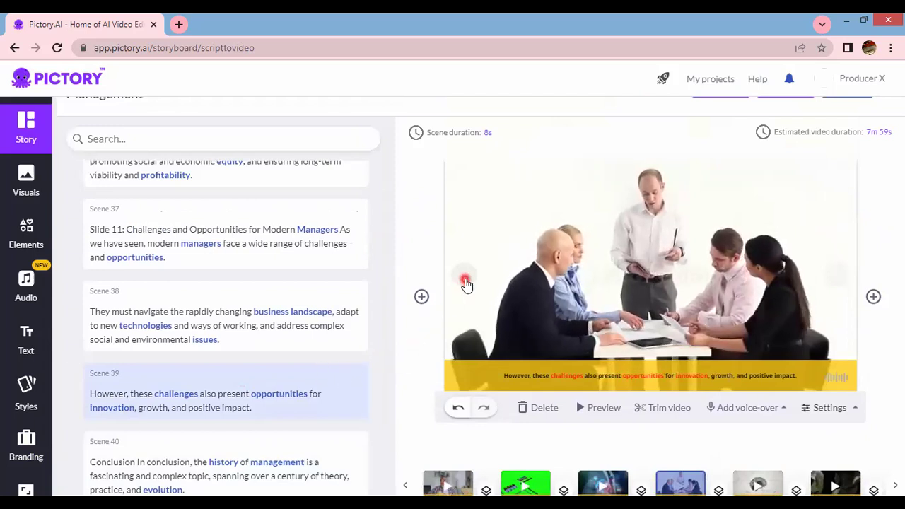
click(464, 280)
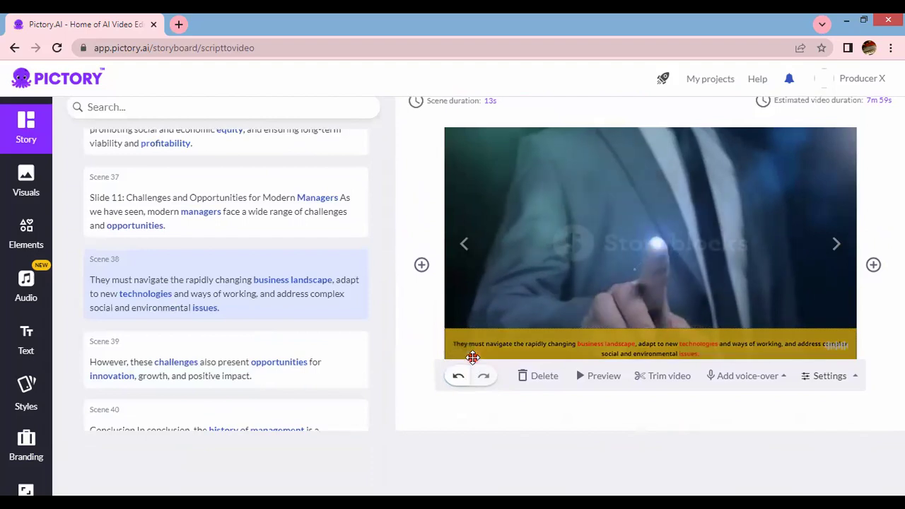
key(ctrl+minus)
key(ctrl+minus)
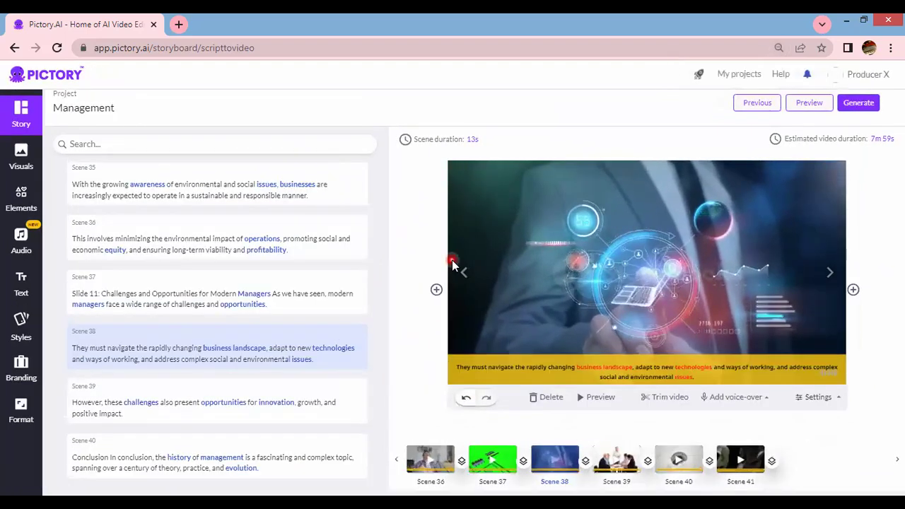
click(453, 264)
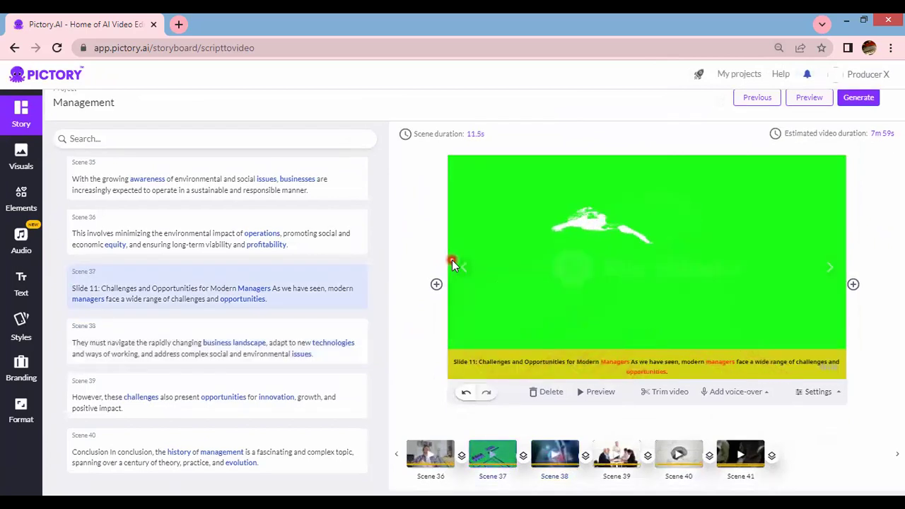
click(92, 289)
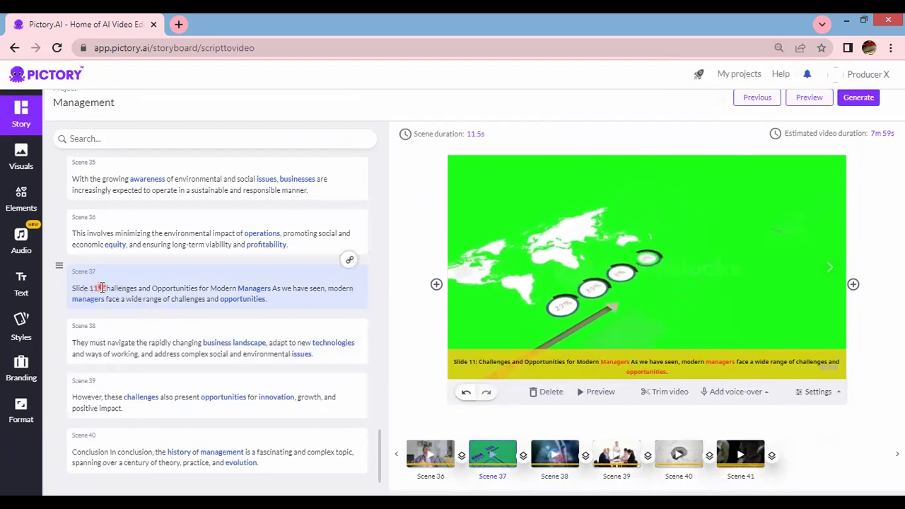
click(100, 288)
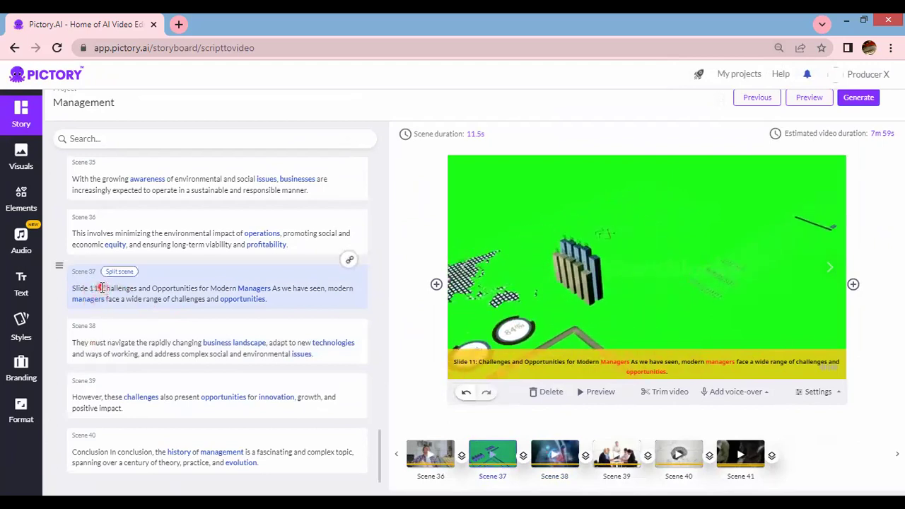
key(BackSpace)
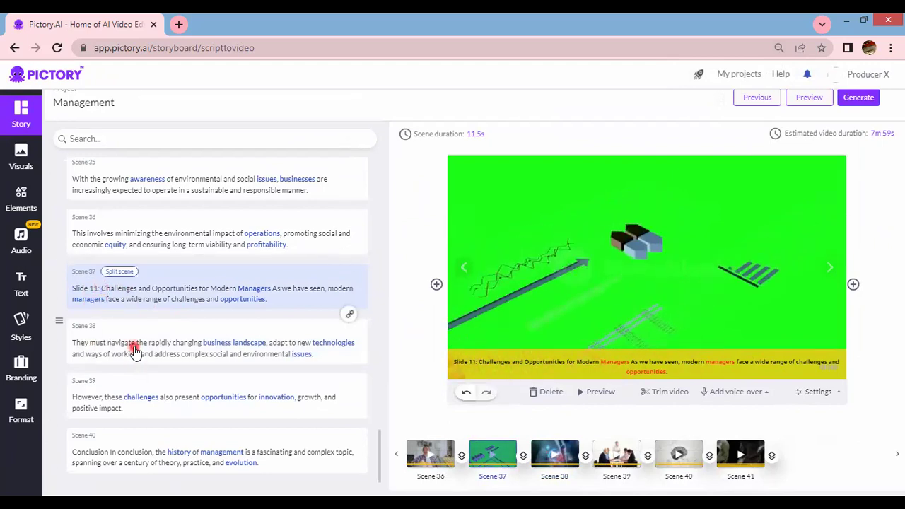
key(BackSpace)
key(BackSpace)
key(BackSpace)
key(BackSpace)
key(BackSpace)
key(BackSpace)
key(BackSpace)
key(BackSpace)
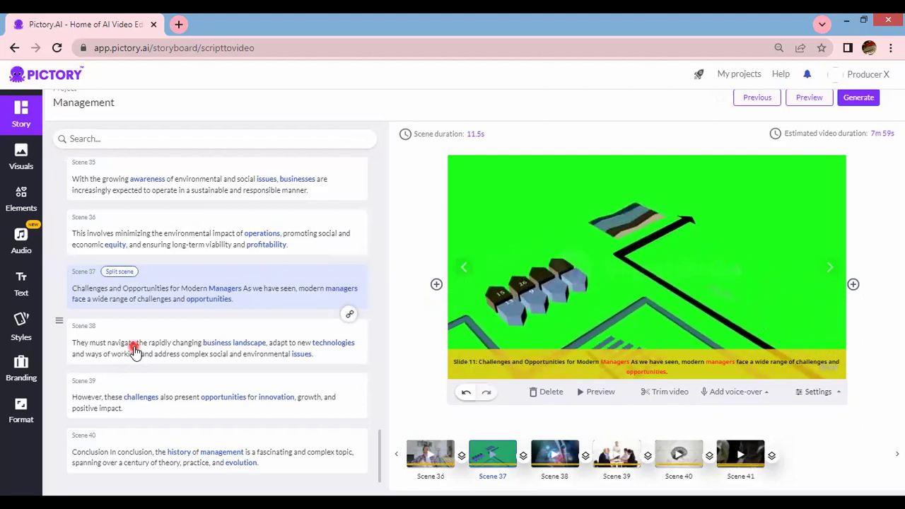
click(464, 273)
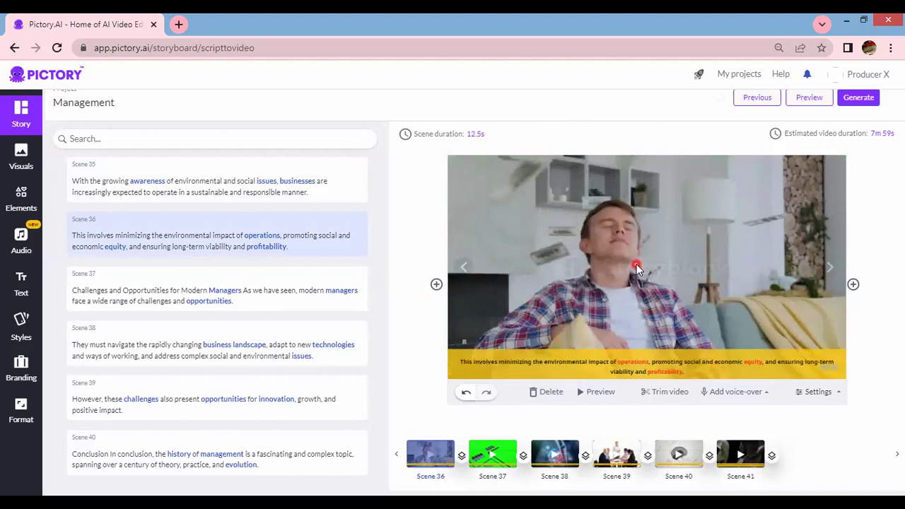
click(735, 391)
click(821, 391)
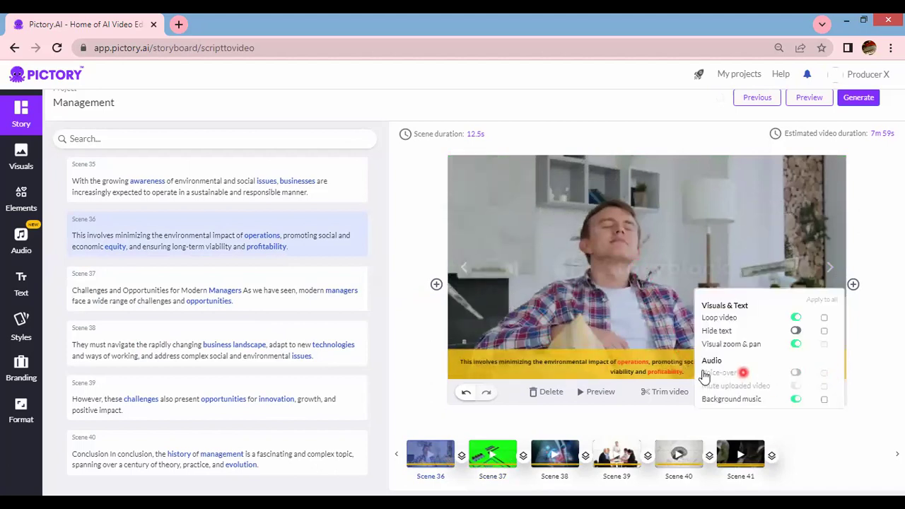
click(587, 282)
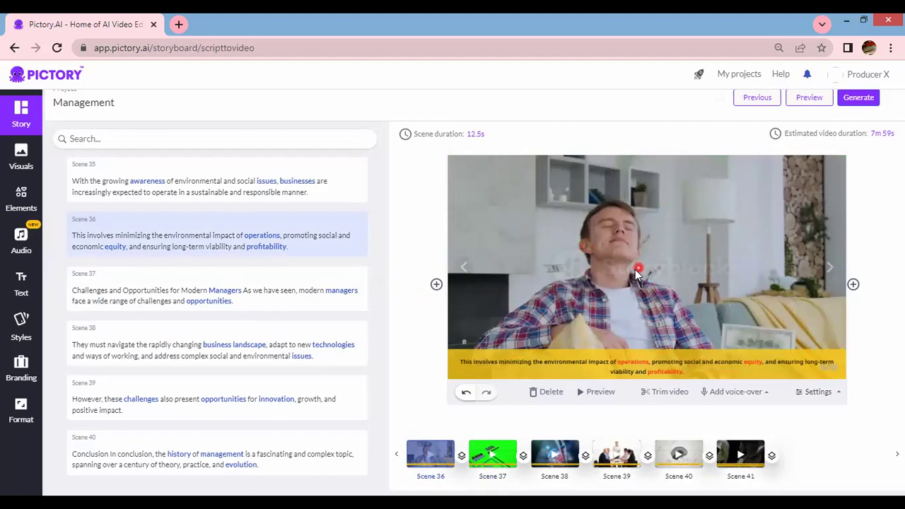
- Search the visuals library for "trees environment" and replace the Scene 35 visual with the sunlit forest hillside video
click(466, 270)
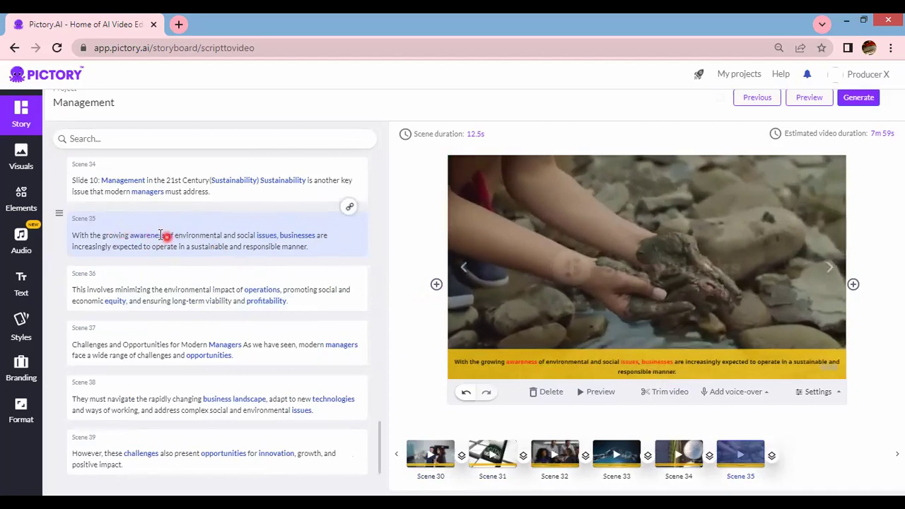
click(20, 160)
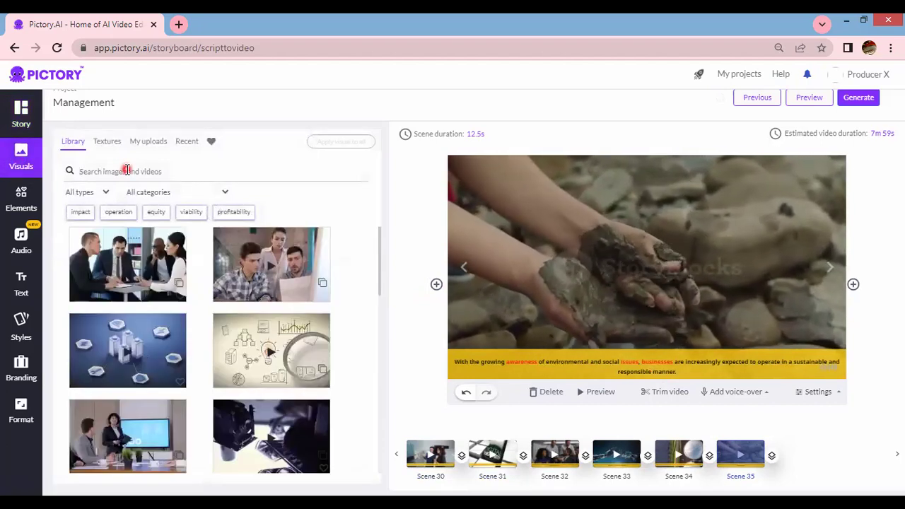
text(Trees)
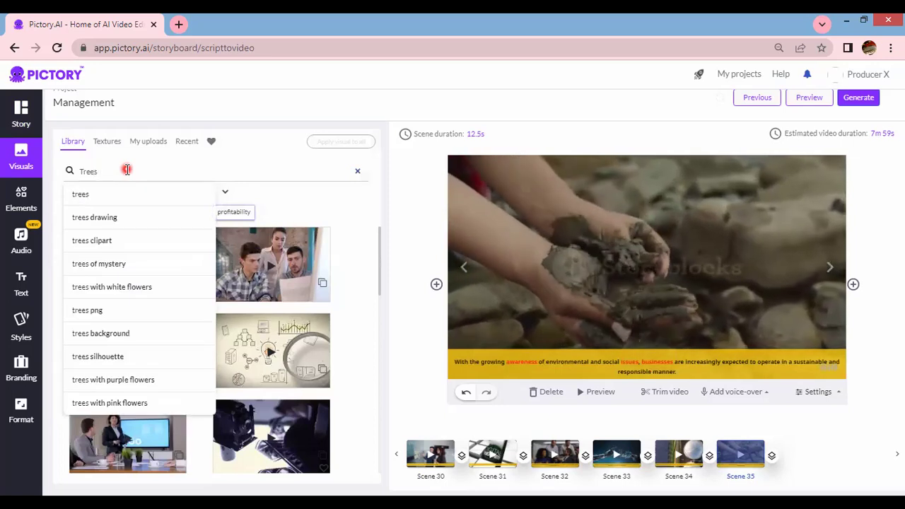
text( en)
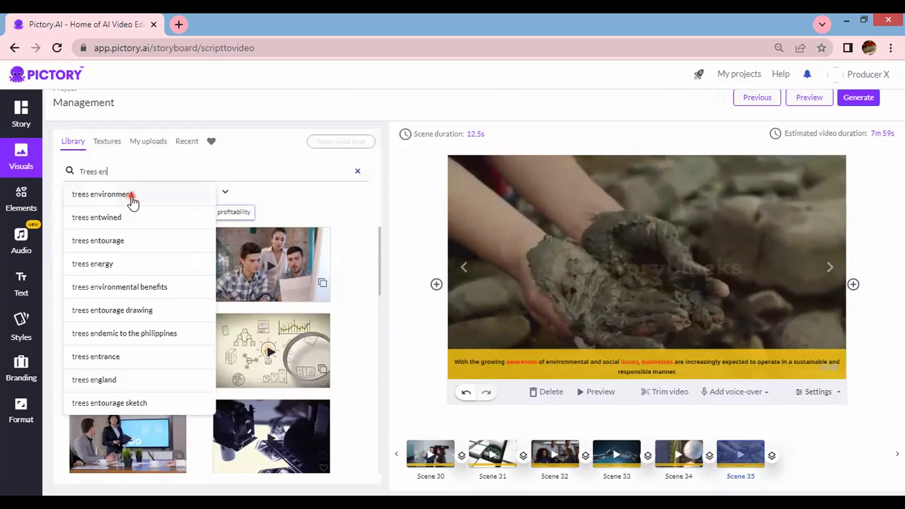
click(131, 198)
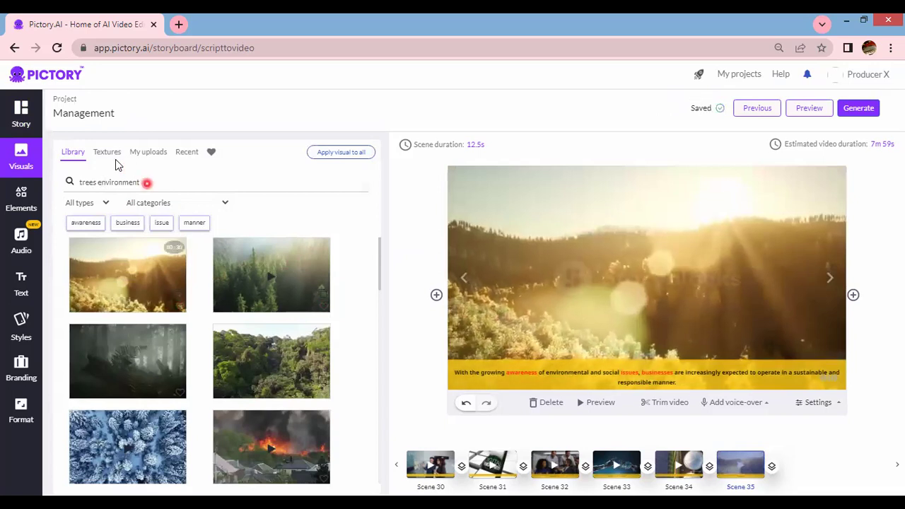
- Remove the prefix "Slide 10:" from the Scene 34 text so it starts with "Management in the 21st Century"
click(21, 115)
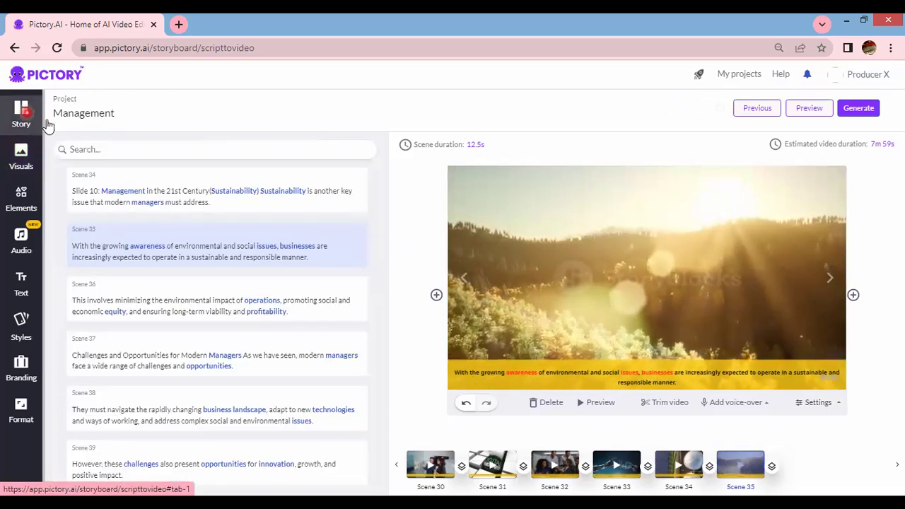
click(100, 191)
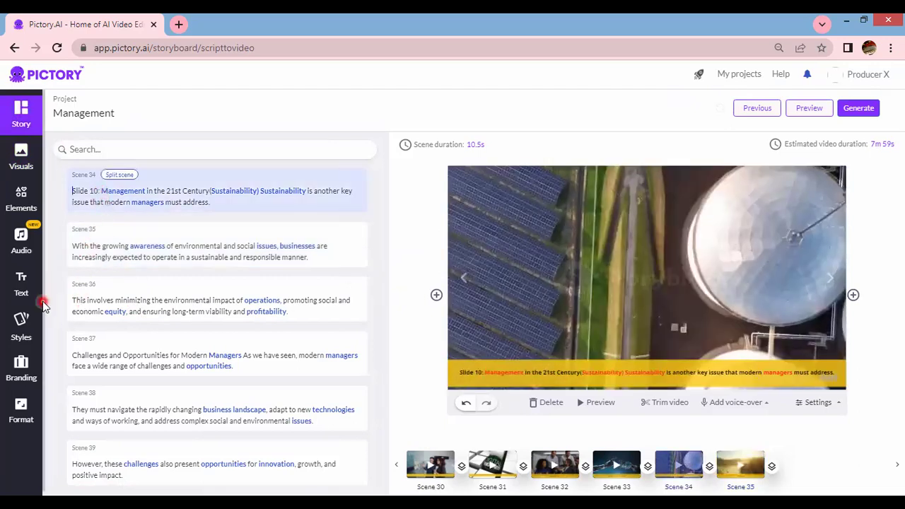
key(Delete)
key(Delete)
key(Delete)
key(Delete)
key(Delete)
key(Delete)
key(Delete)
key(Delete)
key(Delete)
key(Delete)
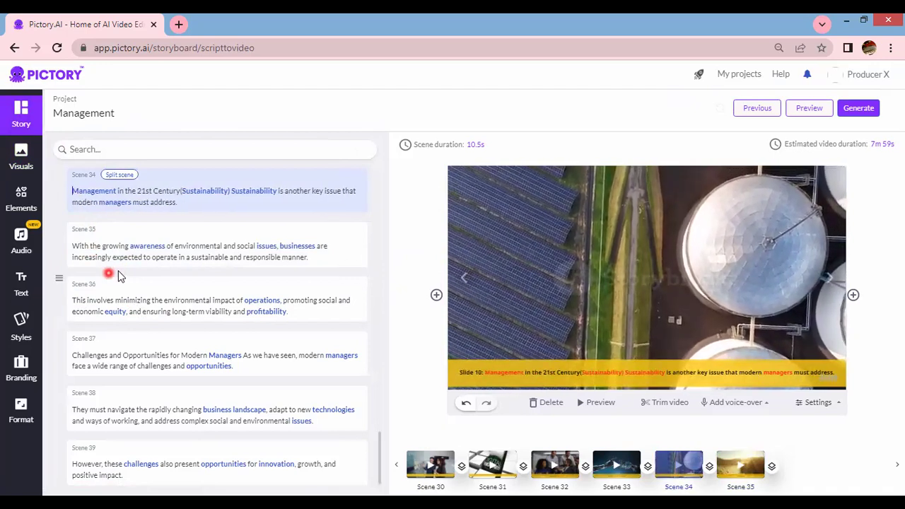
- Return to the beginning of the story and select Scene 2, whose text starts with "Chapter 1:"
scroll(151, 349, down, 1)
scroll(151, 349, up, 2)
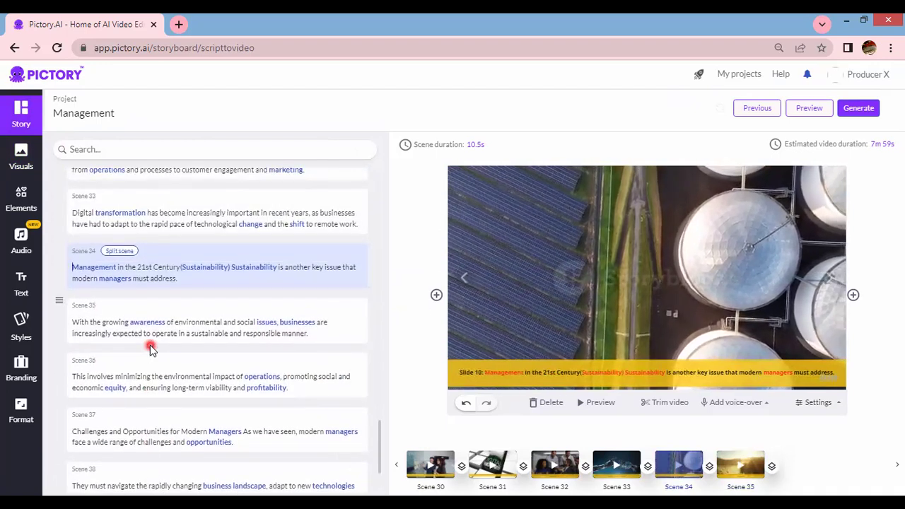
scroll(151, 349, up, 1)
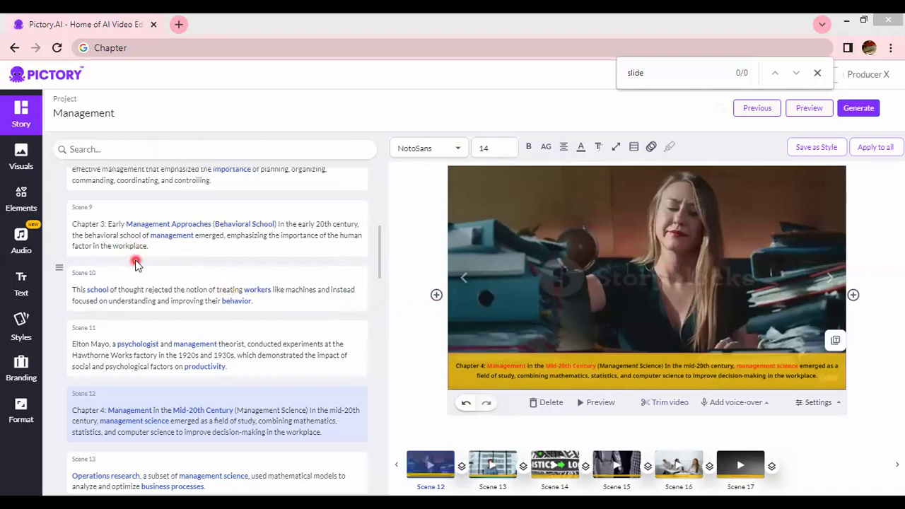
scroll(147, 289, up, 6)
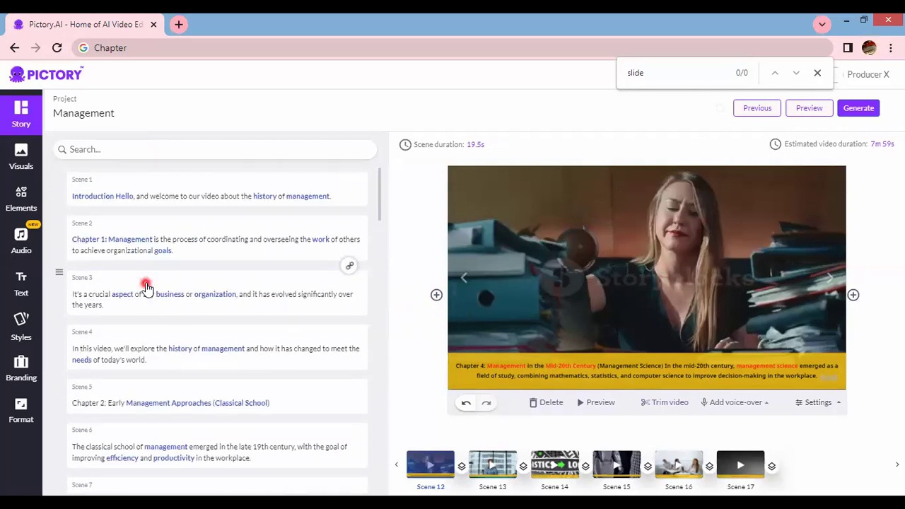
click(150, 232)
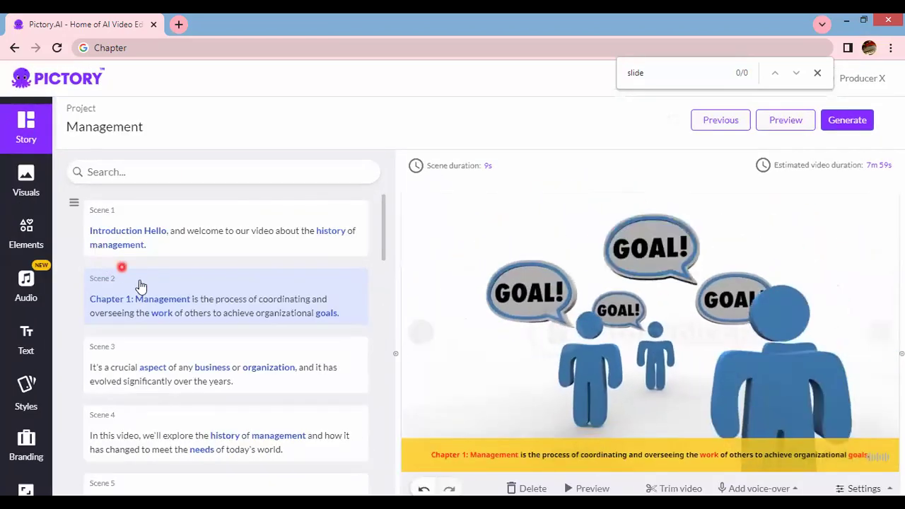
- Remove the keyword highlight from "Chapter 1:" in the Scene 2 caption
key(ctrl+plus)
key(ctrl+plus)
key(ctrl+plus)
key(ctrl+plus)
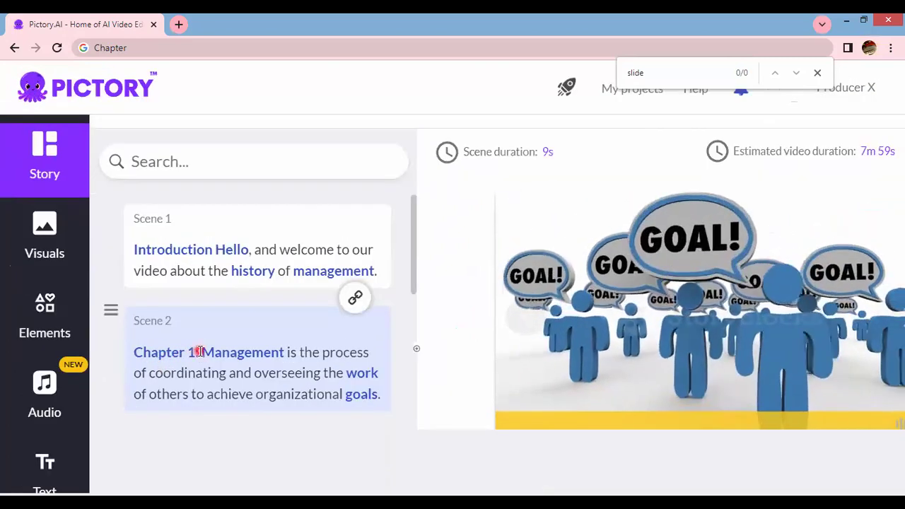
key(ctrl+minus)
key(ctrl+minus)
key(ctrl+minus)
key(ctrl+minus)
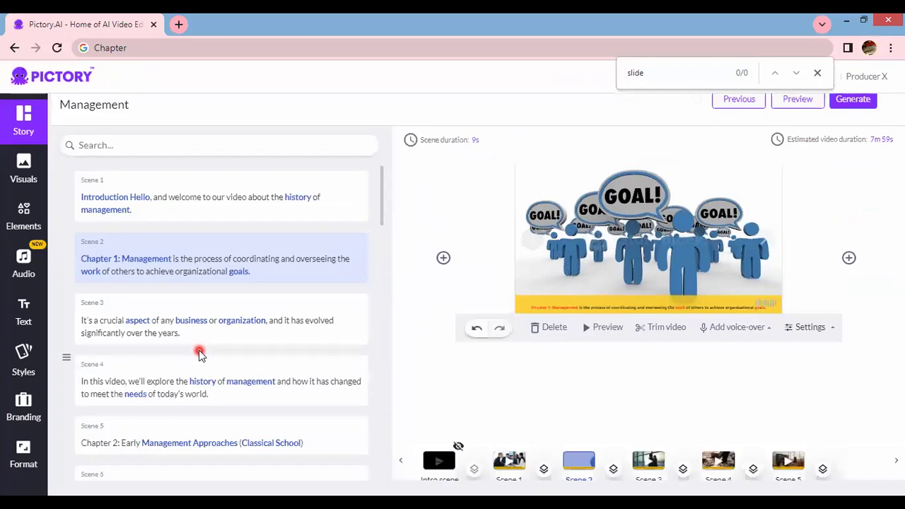
key(ctrl+plus)
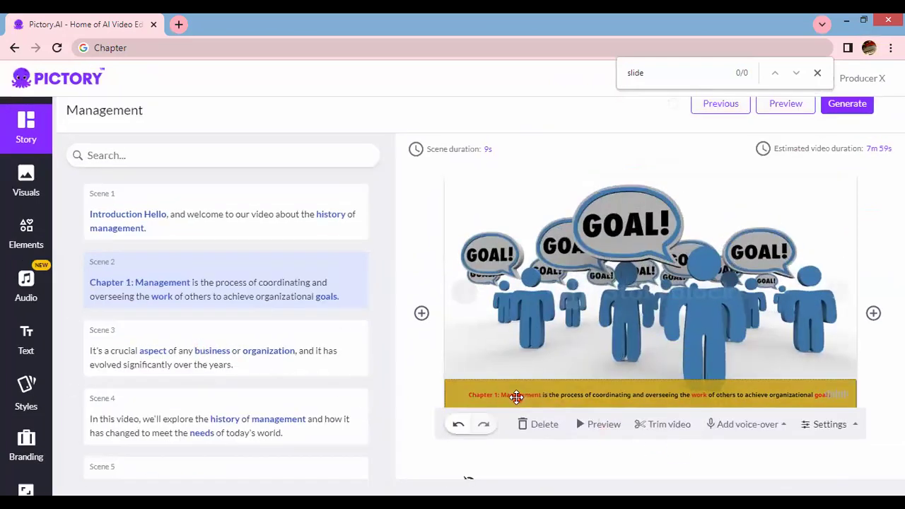
click(503, 393)
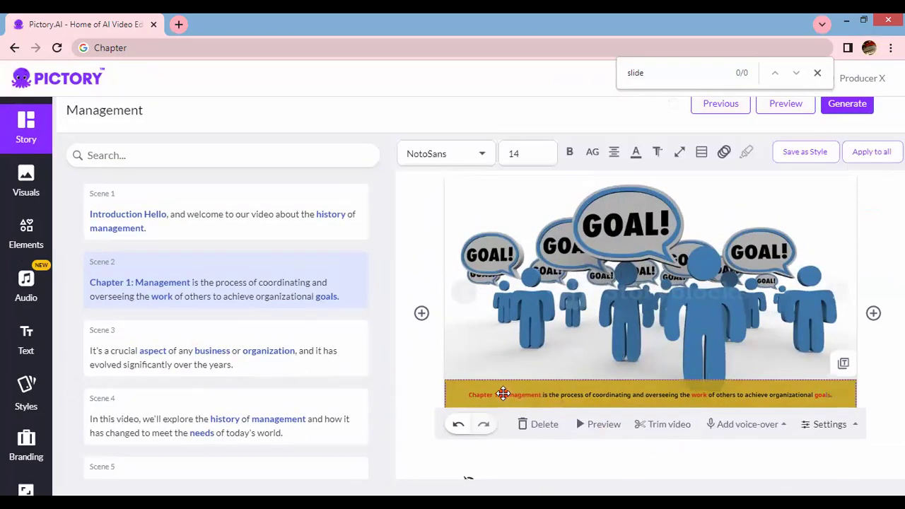
click(500, 396)
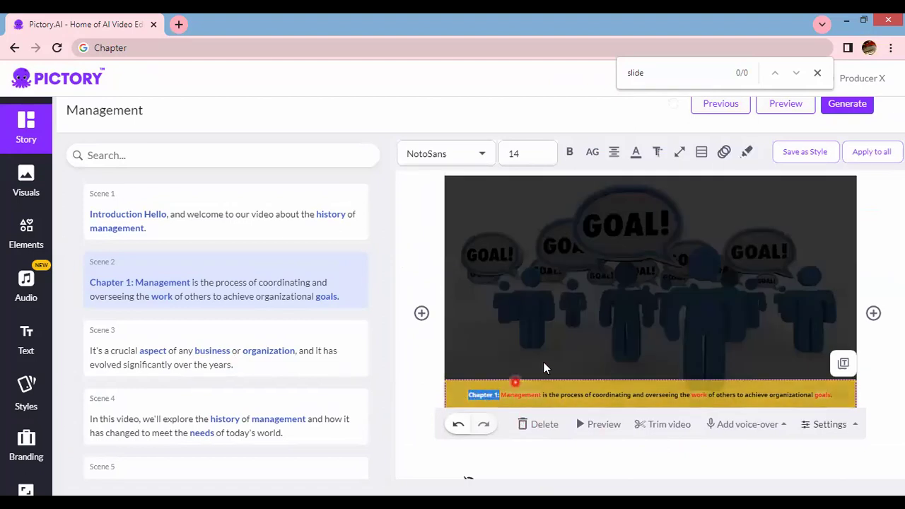
click(658, 152)
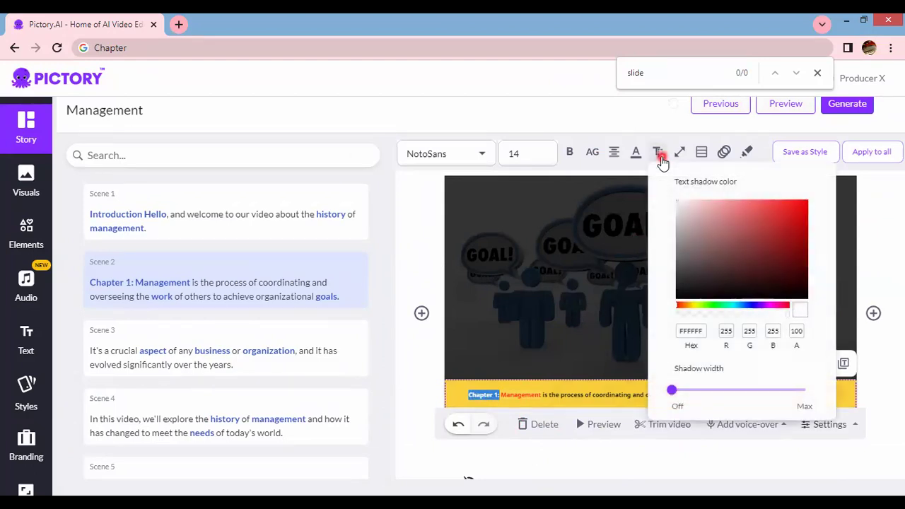
click(713, 154)
click(719, 155)
click(721, 157)
click(748, 155)
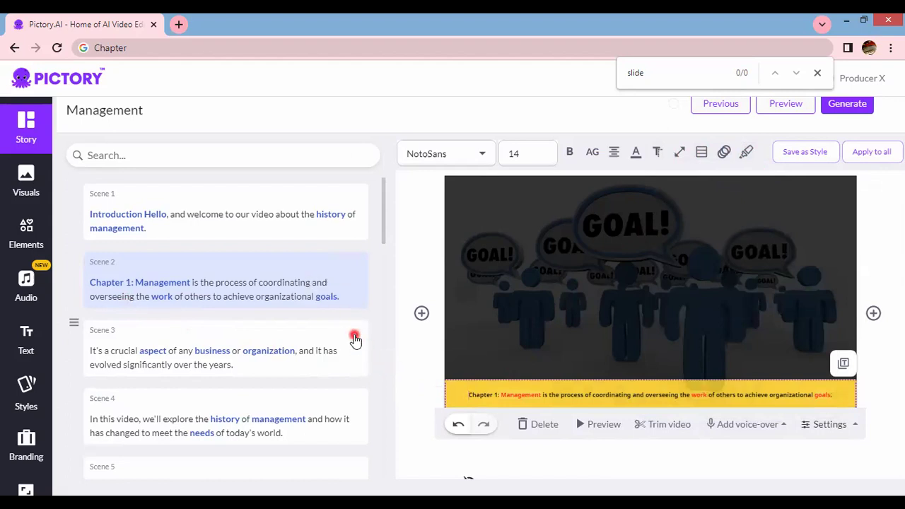
click(274, 334)
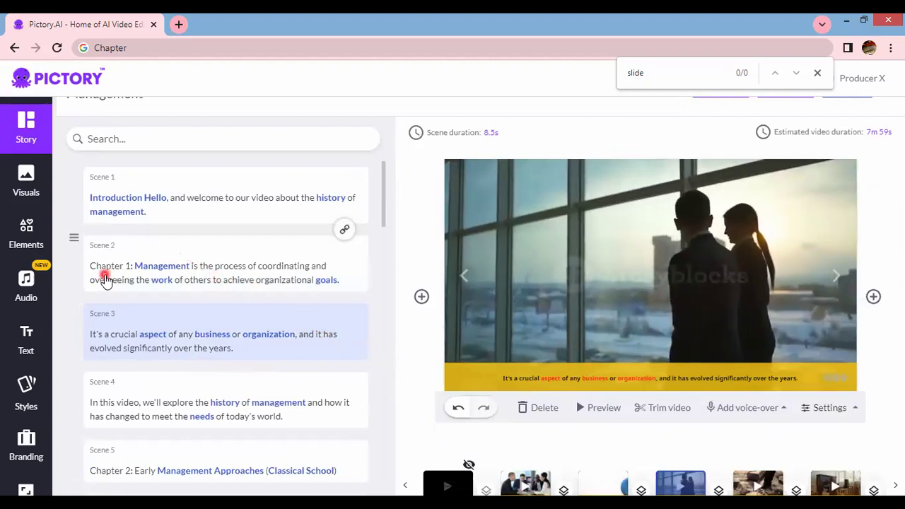
- Add the prefix "Chapter 5:" to the Scene 15 text "Management in the Mid-20th Century (Human Relations)"
scroll(146, 329, down, 6)
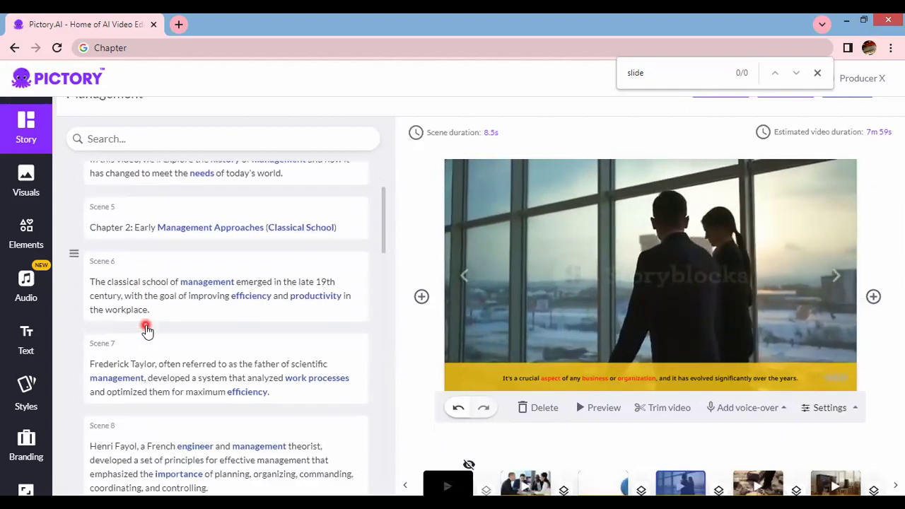
scroll(146, 329, down, 1)
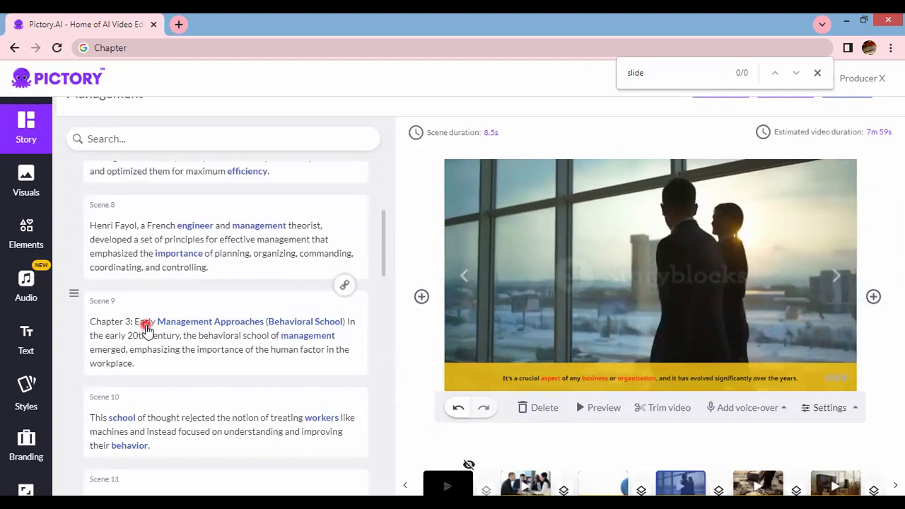
scroll(145, 329, down, 2)
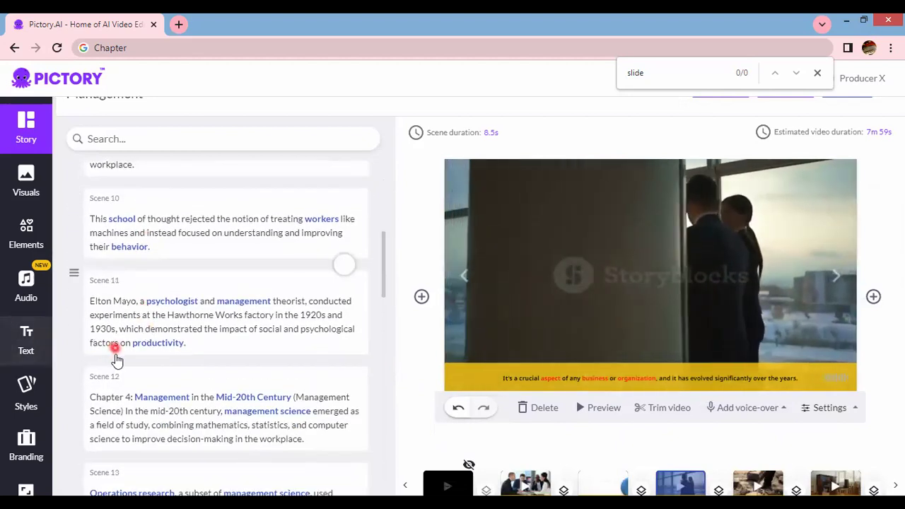
scroll(157, 408, down, 3)
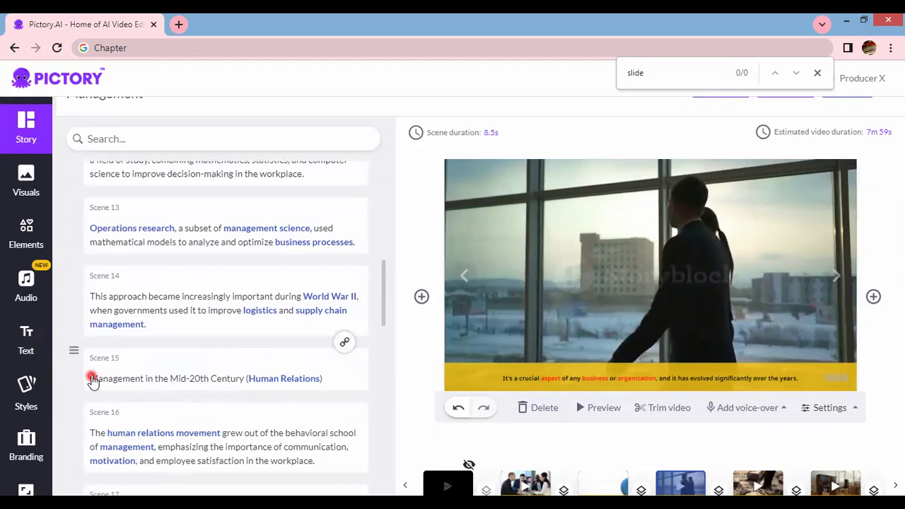
click(92, 381)
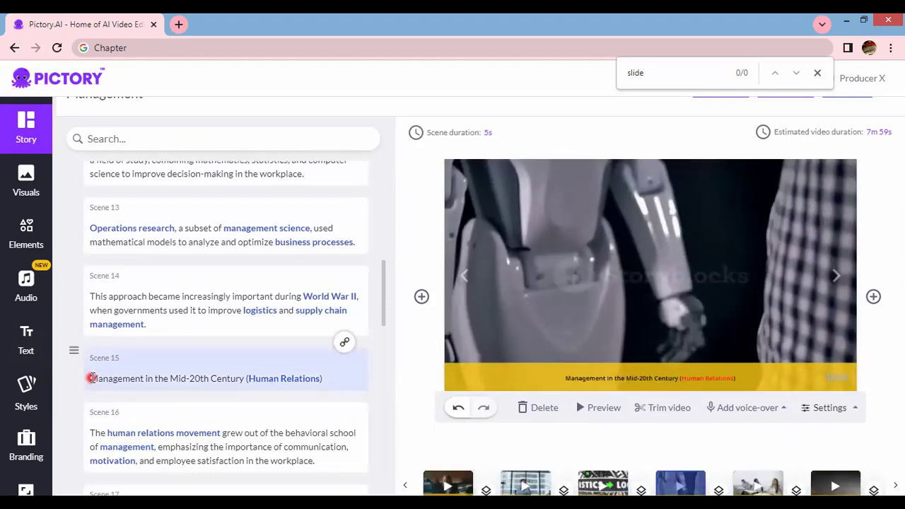
text(Chapter 1:)
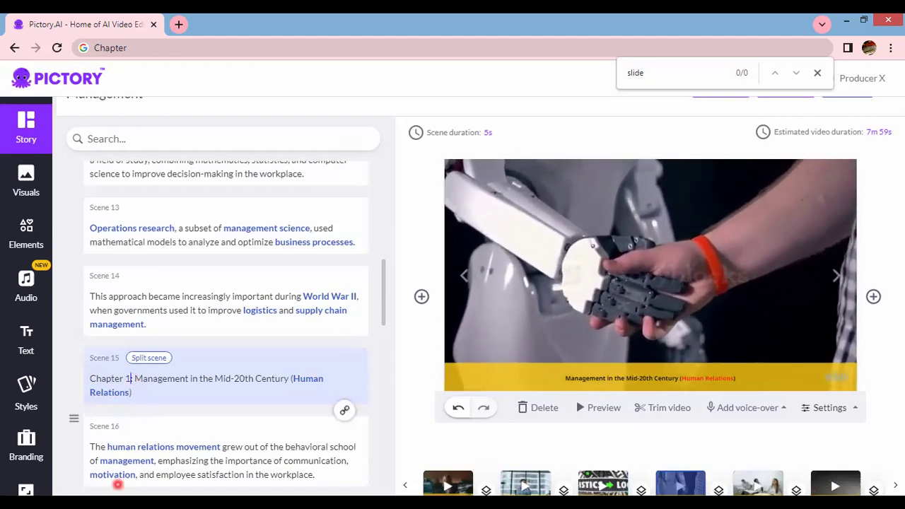
key(BackSpace)
text(5)
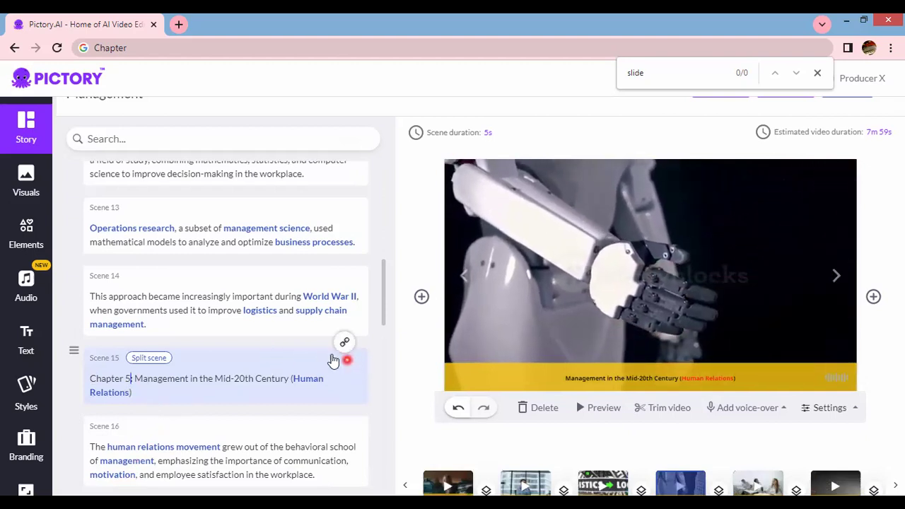
- Add the prefix "Chapter 6:" to the Scene 19 text "Management in the Late 20th Century (Total Quality Management)"
scroll(193, 377, down, 4)
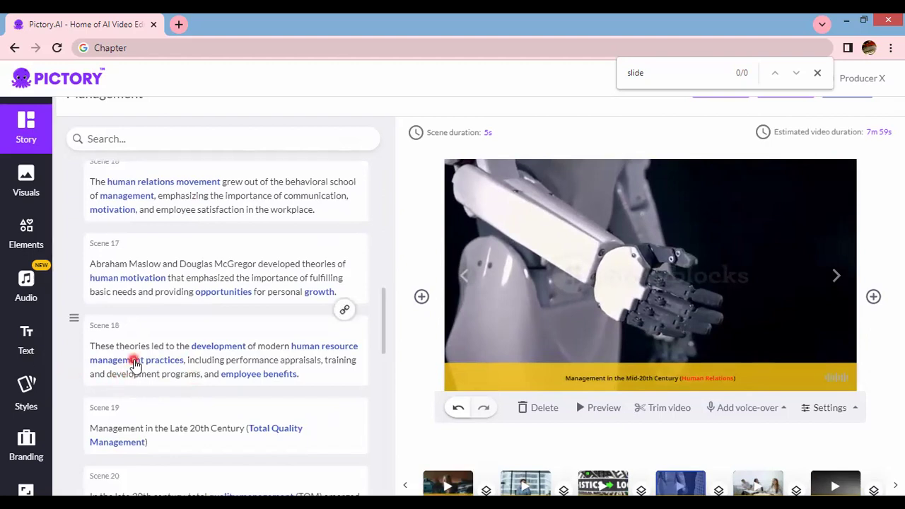
scroll(134, 364, down, 1)
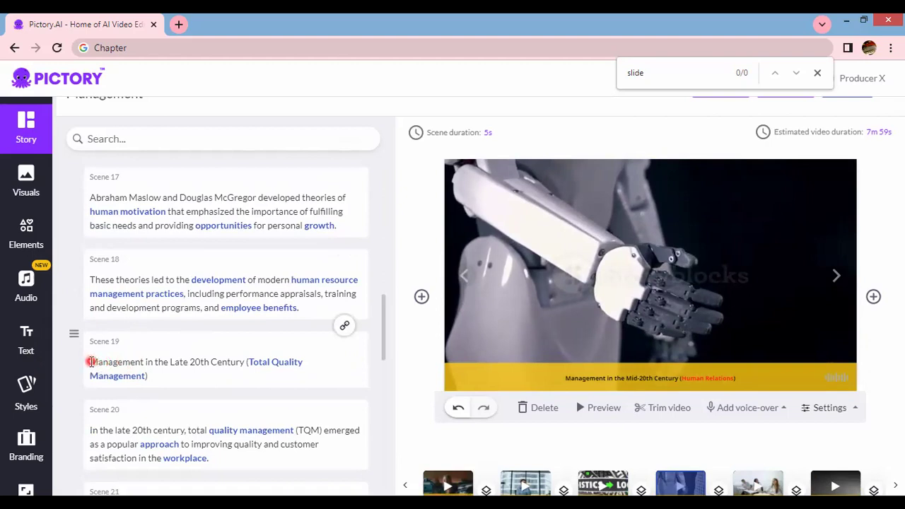
click(90, 362)
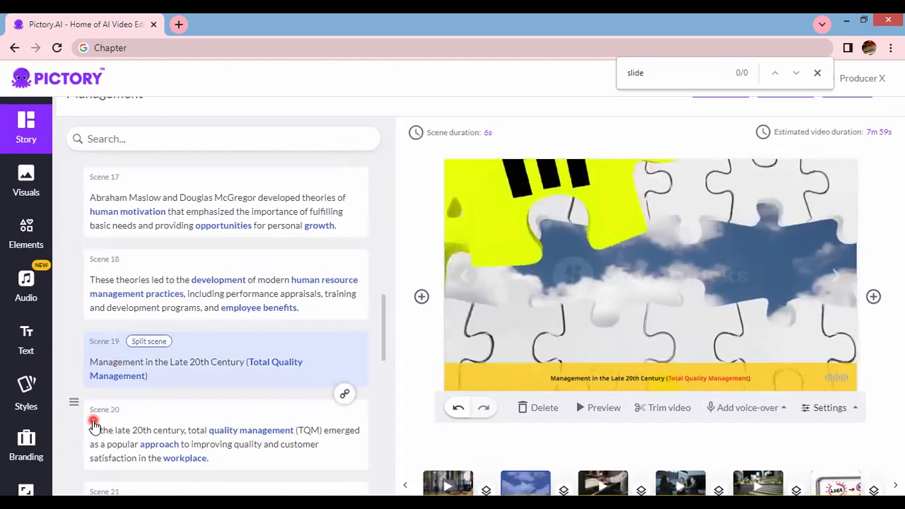
text(Chapter 1:)
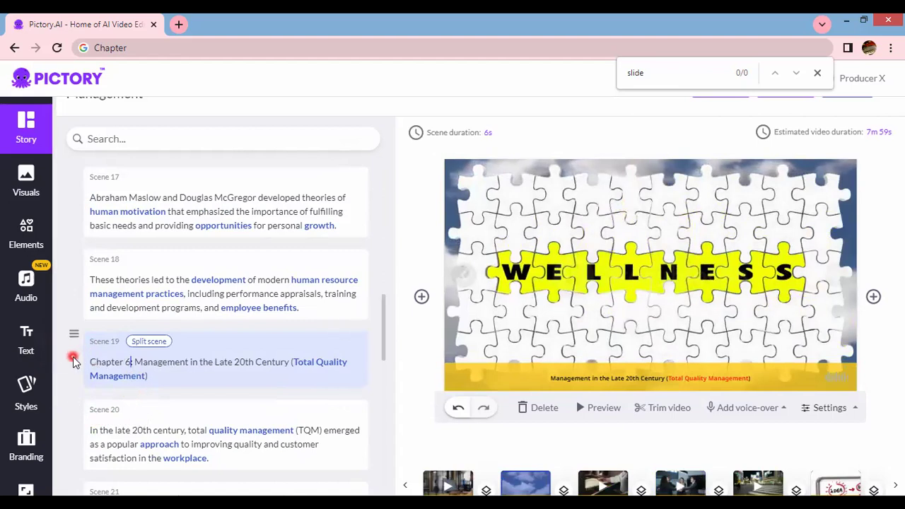
- Add the prefix "Chapter 7:" to the Scene 23 text "Management in the Late 20th Century (Business Process Reengineering)"
scroll(75, 358, down, 2)
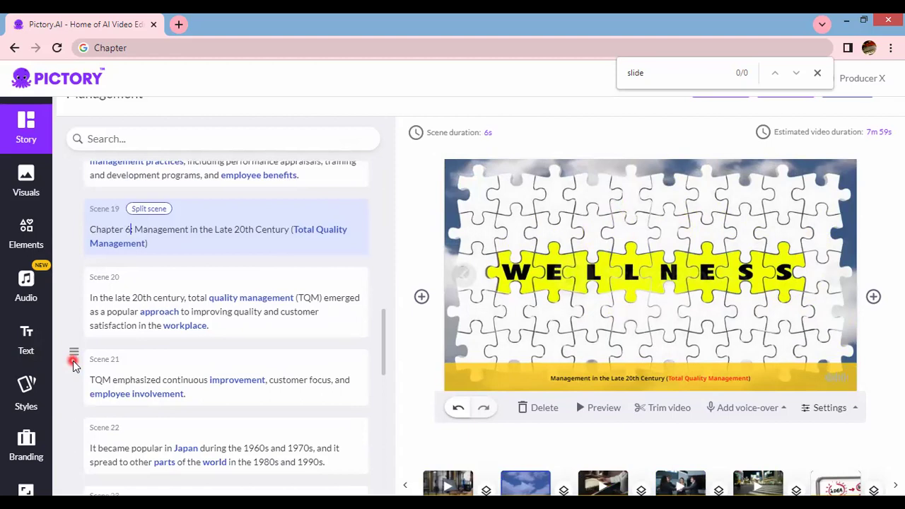
scroll(74, 363, down, 1)
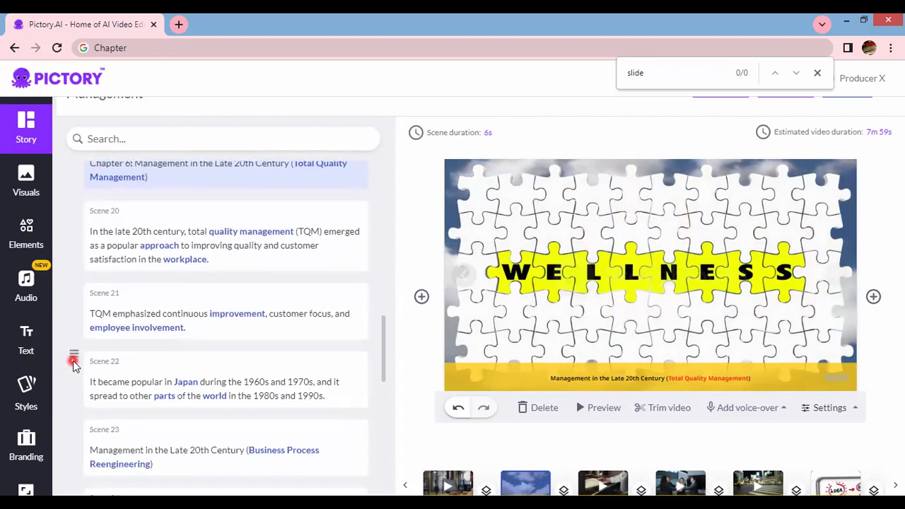
scroll(74, 360, down, 2)
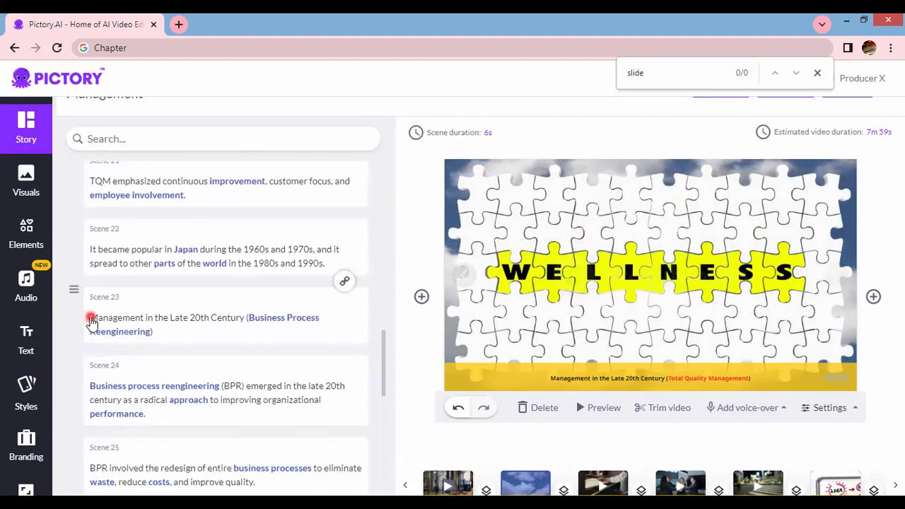
click(91, 320)
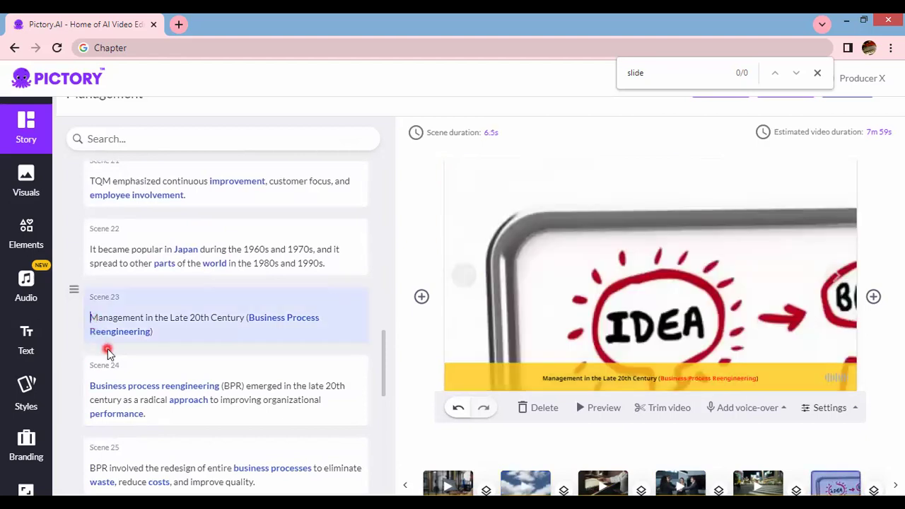
text(Chapter 1:)
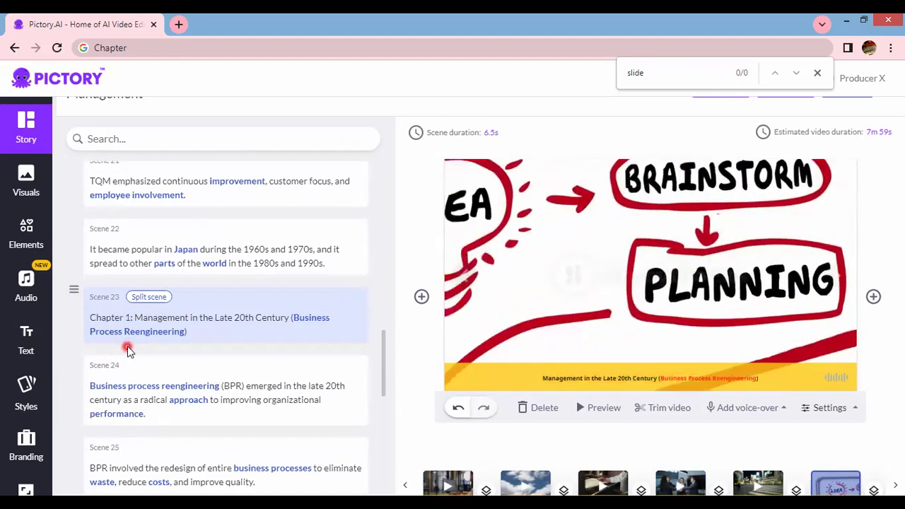
click(132, 319)
key(BackSpace)
text(7)
- Add the prefix "Chapter 8:" to the Scene 27 text that starts with "Management in the 21st Century(Agile )"
scroll(115, 348, down, 2)
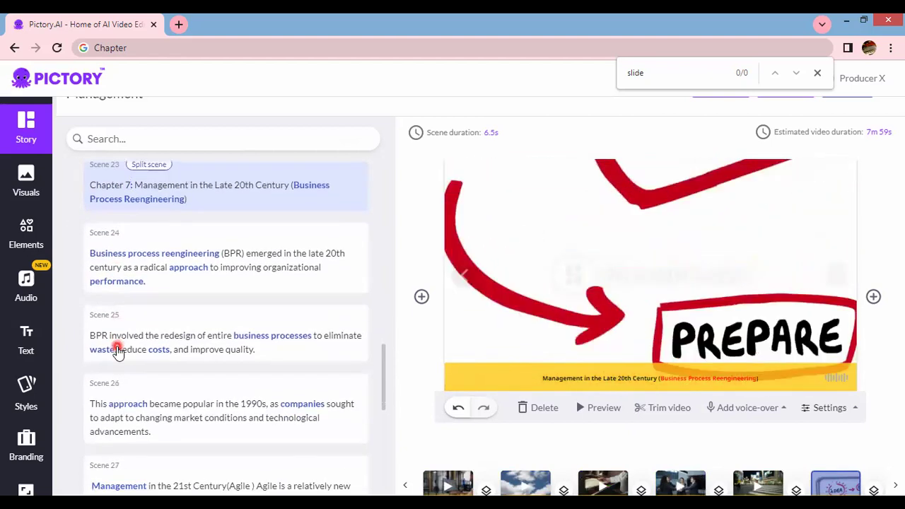
scroll(115, 348, down, 2)
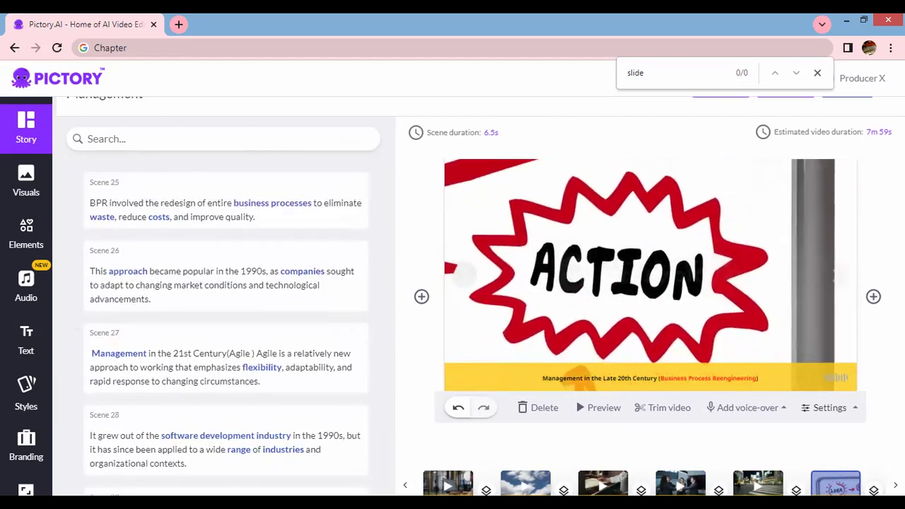
click(94, 353)
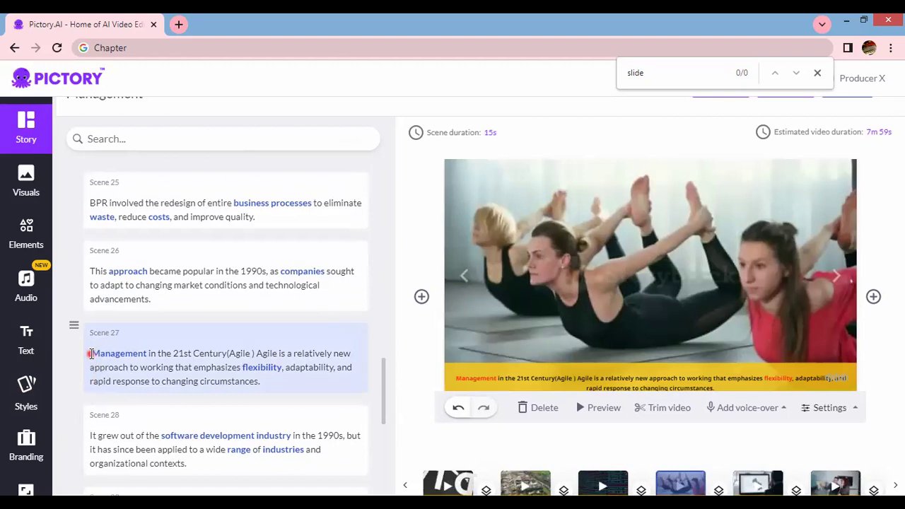
text(Chapter 1:)
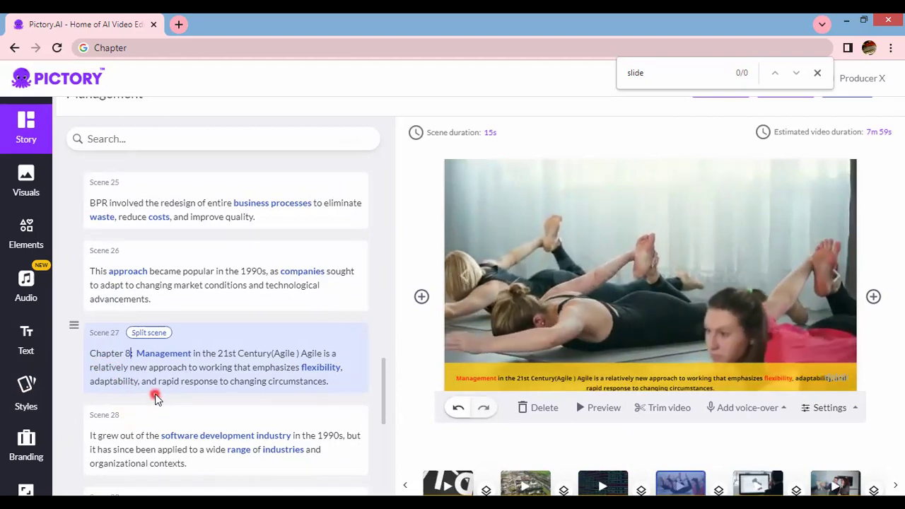
text(:)
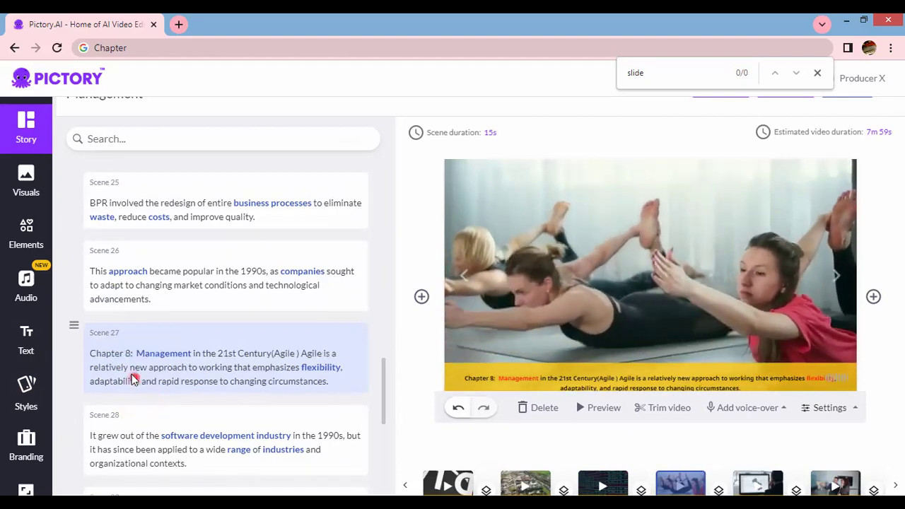
- Add the prefix "Chapter 9:" to the Scene 31 text that starts with "Digital Transformation"
scroll(124, 366, down, 3)
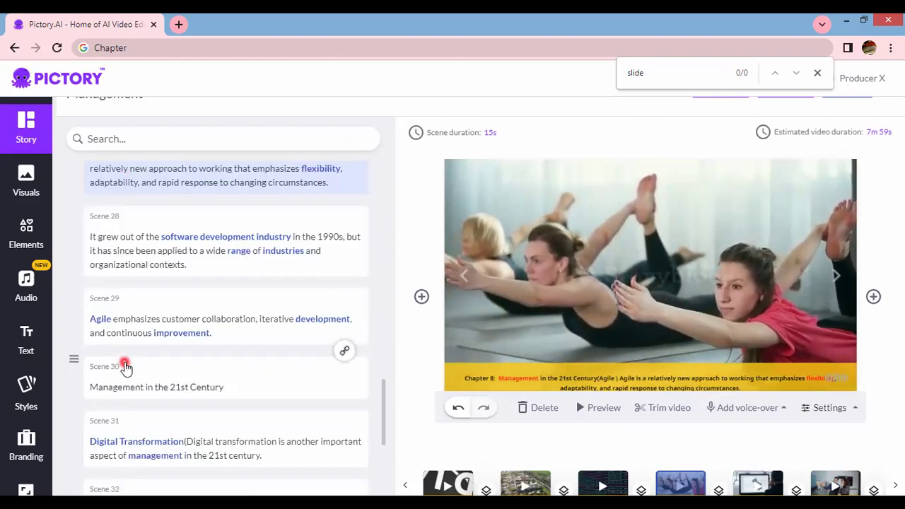
scroll(124, 367, down, 1)
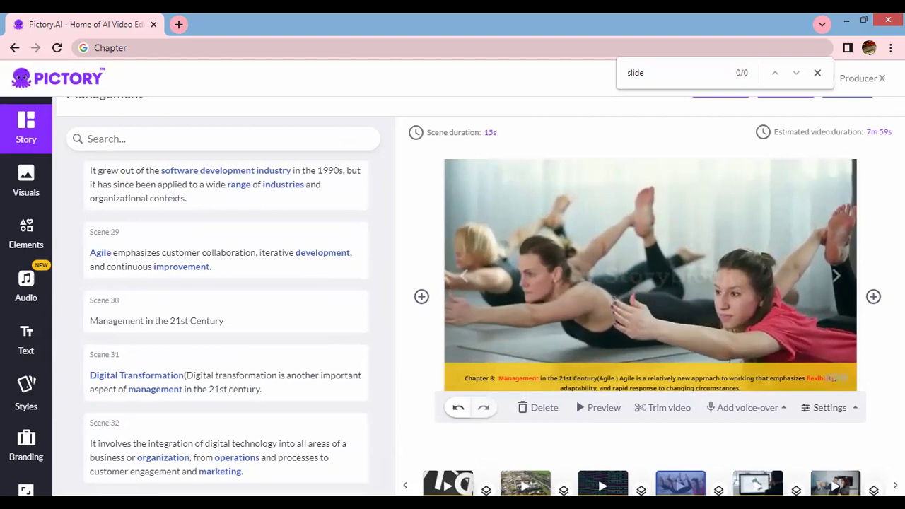
click(123, 397)
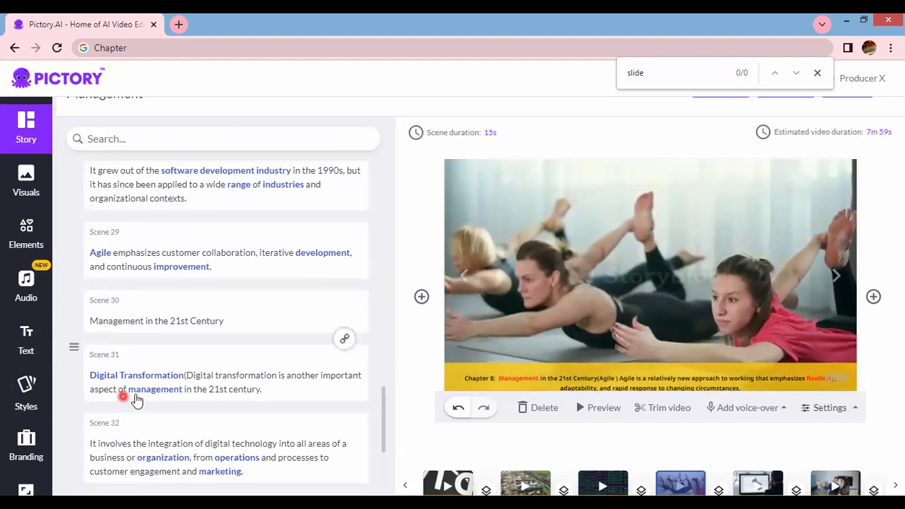
click(92, 377)
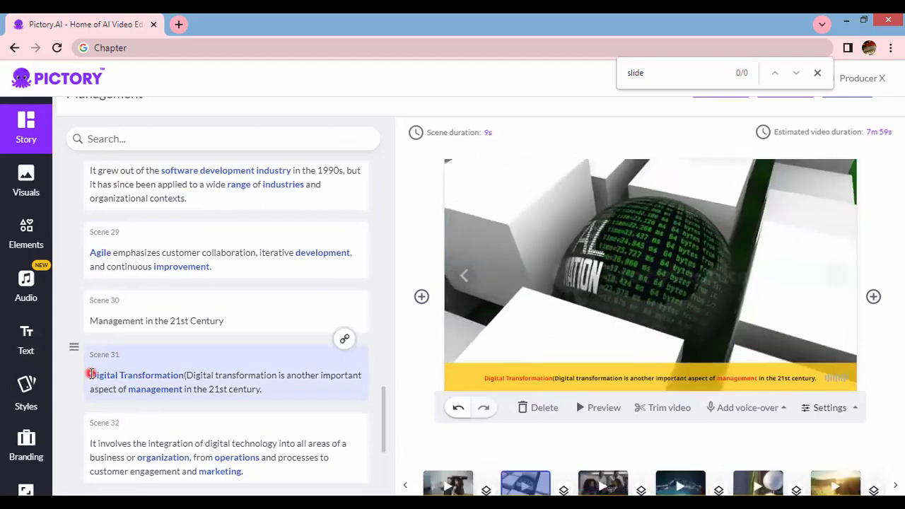
text(Chapter 1:)
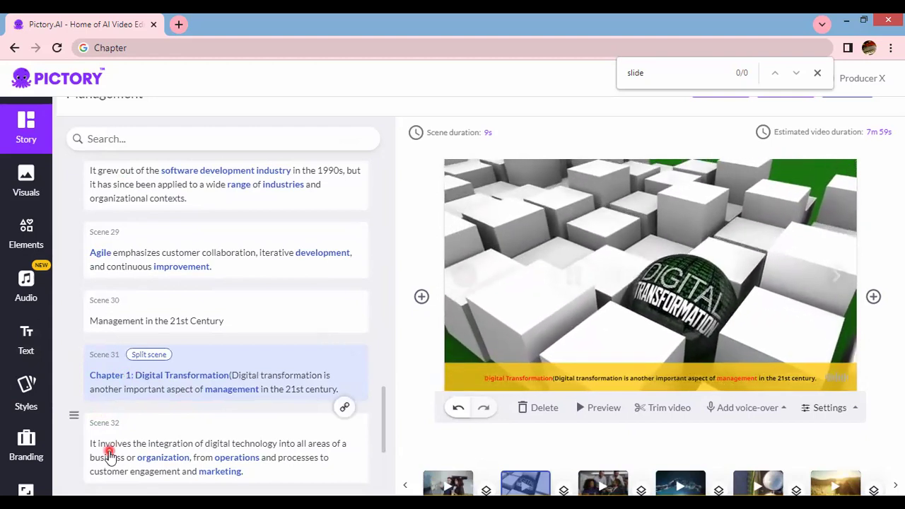
key(BackSpace)
text(9)
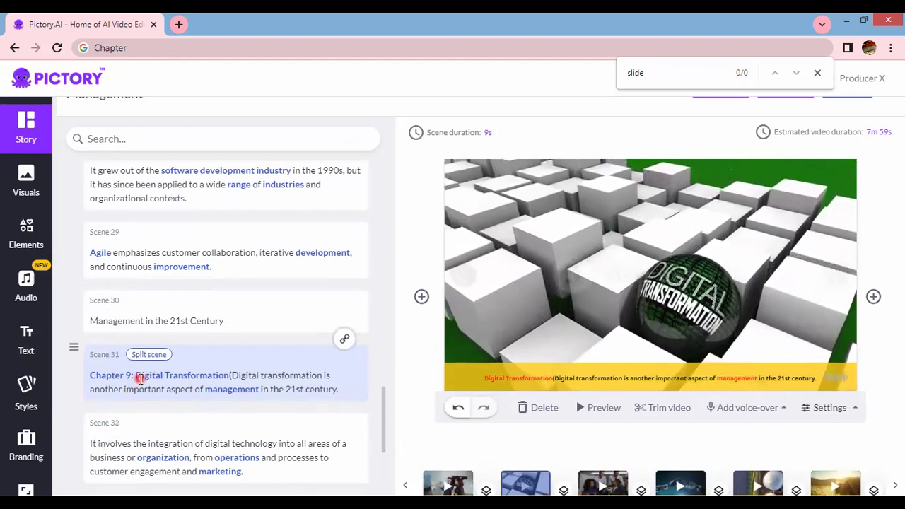
click(459, 387)
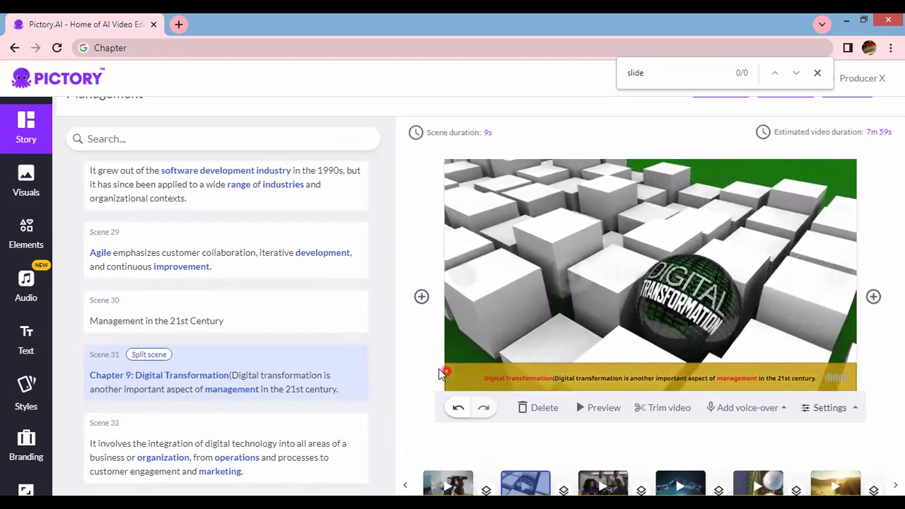
click(190, 386)
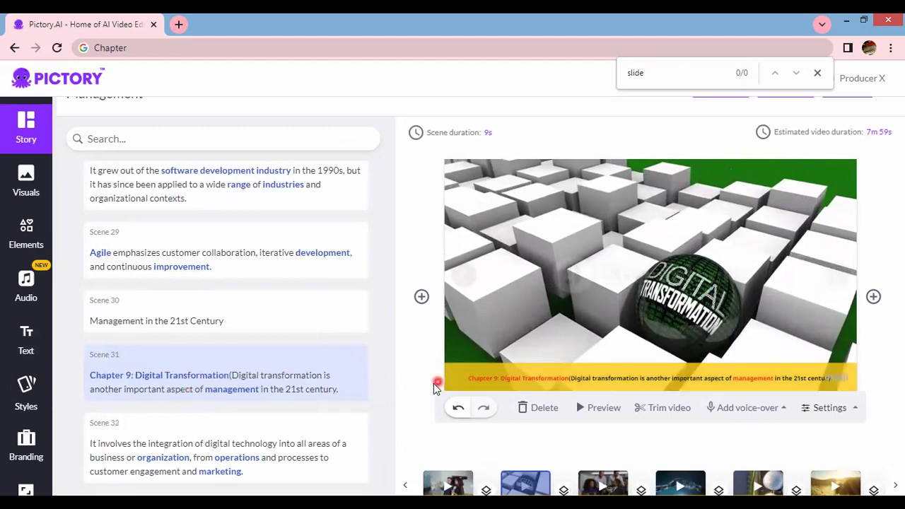
- Remove the keyword highlight from "Chapter 9:" in the Scene 31 caption
click(495, 378)
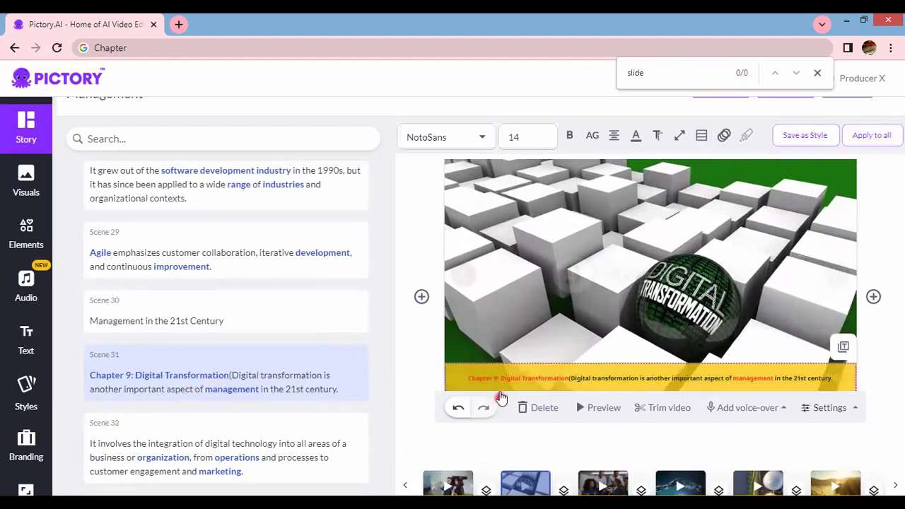
click(499, 382)
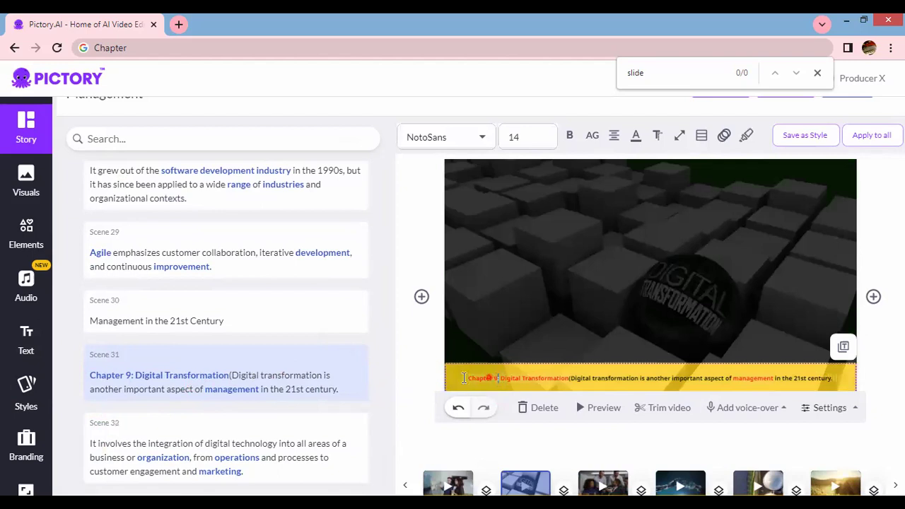
drag(464, 379, 446, 382)
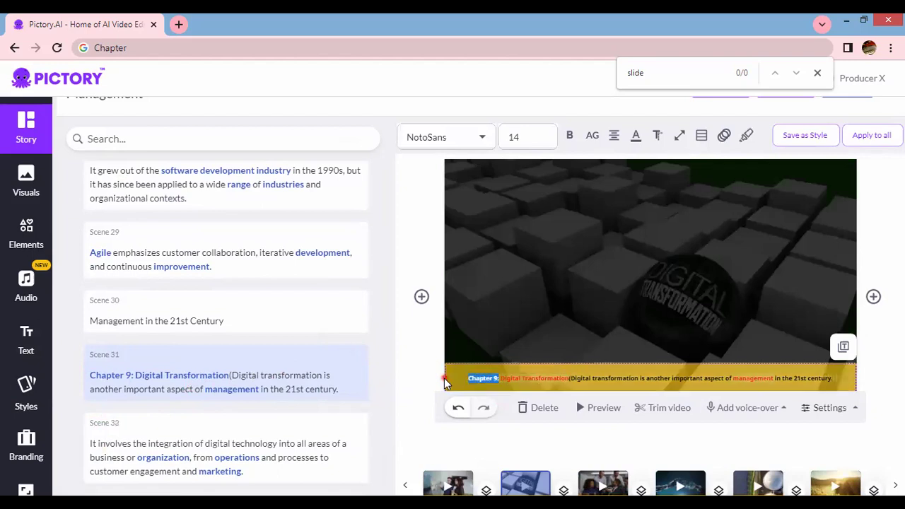
click(748, 140)
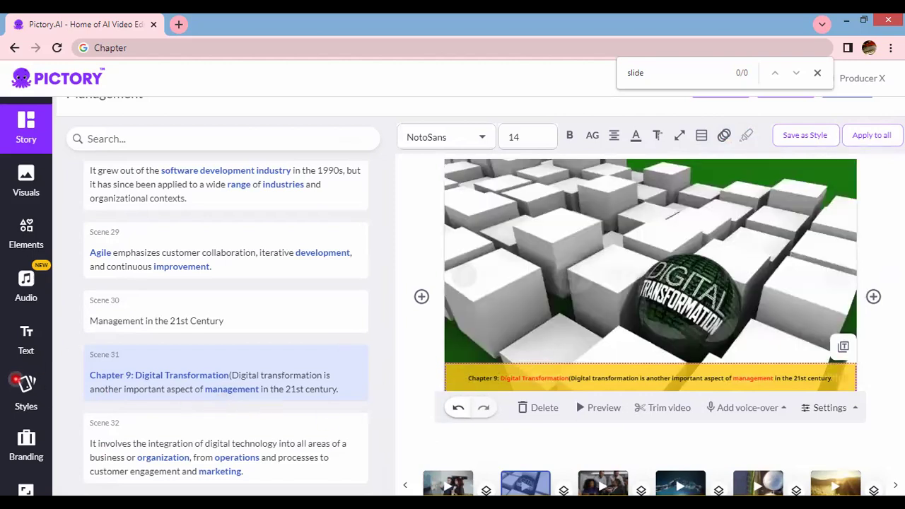
- Add the prefix "Chapter 10:" to the Scene 34 text that starts with "Management in the 21st Century(Sustainability)"
scroll(160, 412, down, 1)
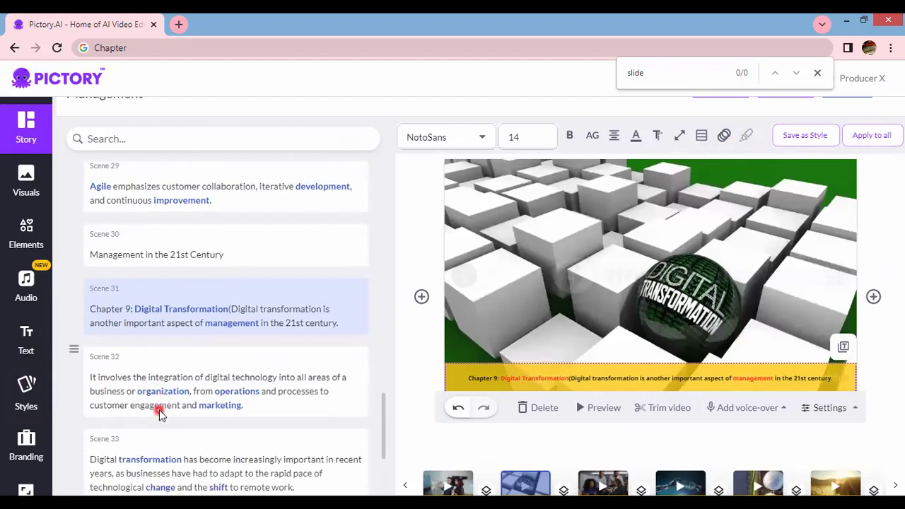
scroll(159, 410, down, 2)
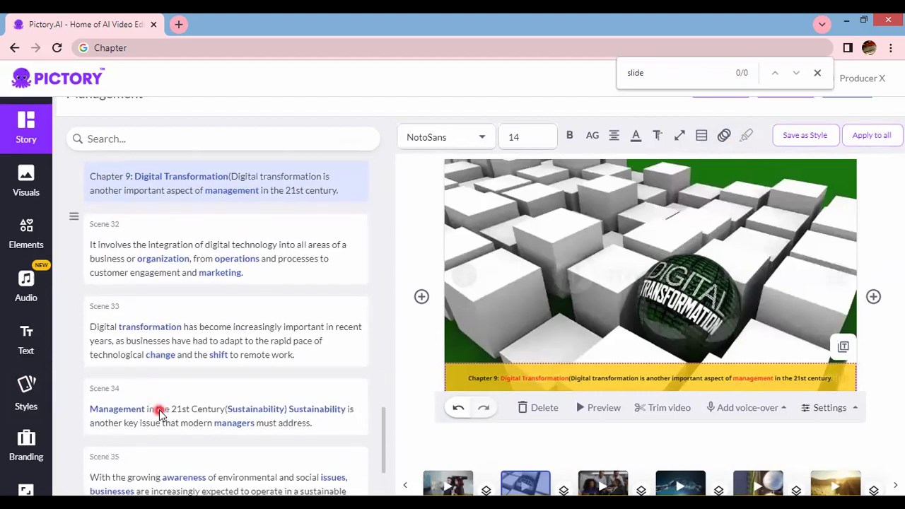
scroll(159, 414, down, 1)
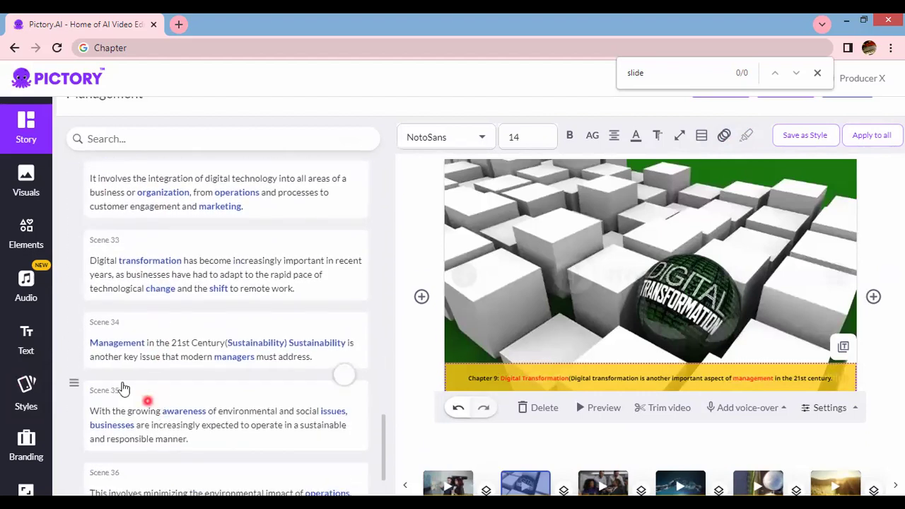
click(91, 345)
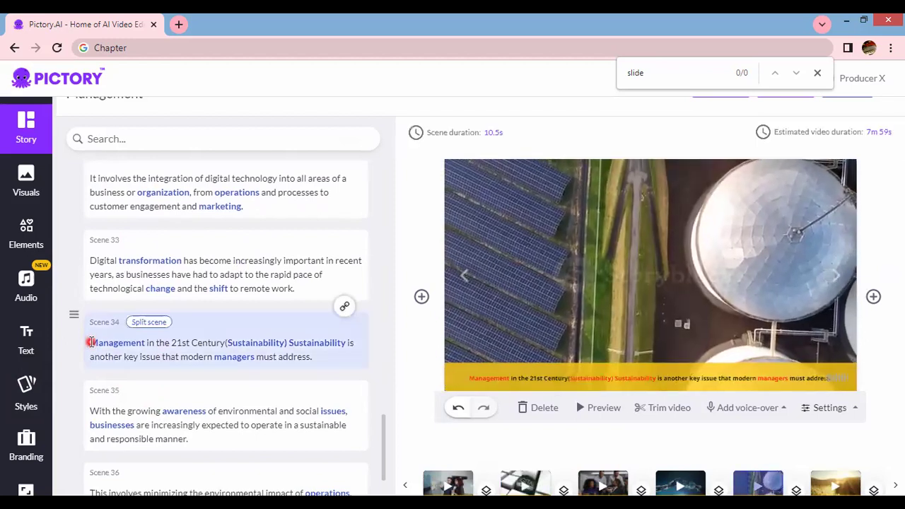
text(Chapter 1:)
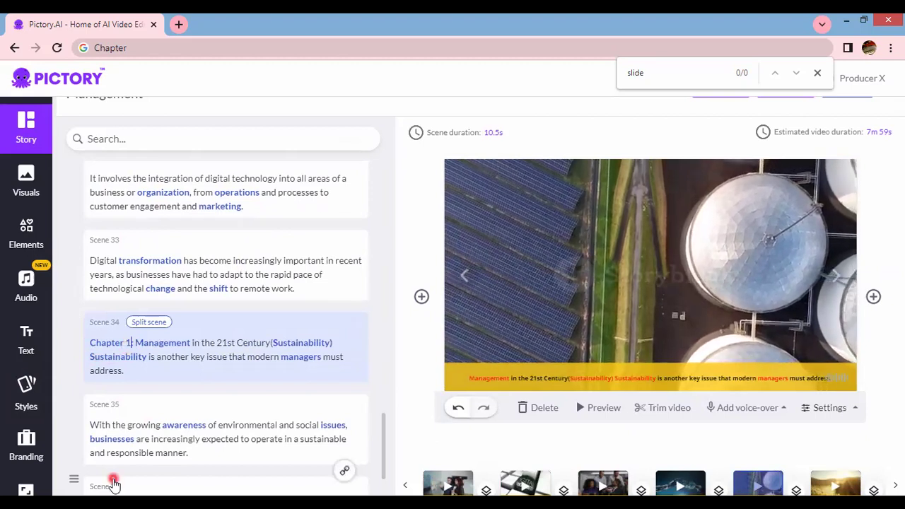
text(0)
key(BackSpace)
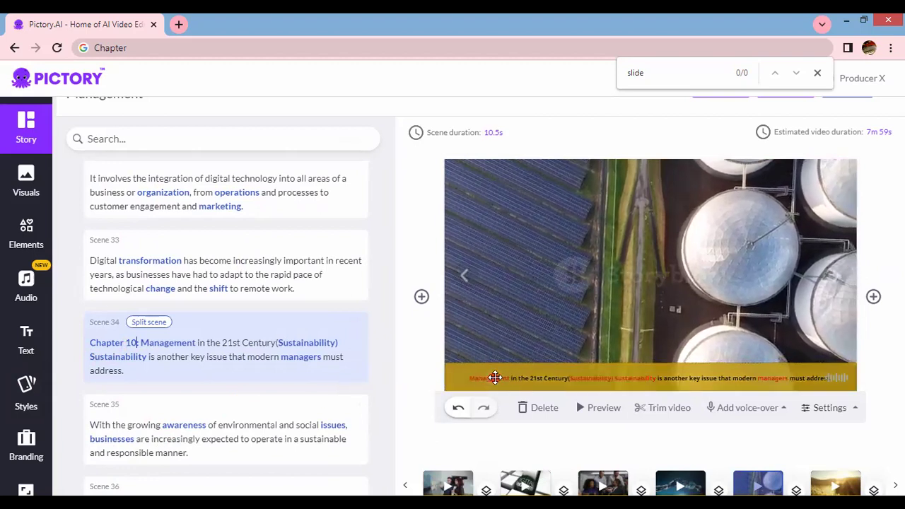
click(335, 370)
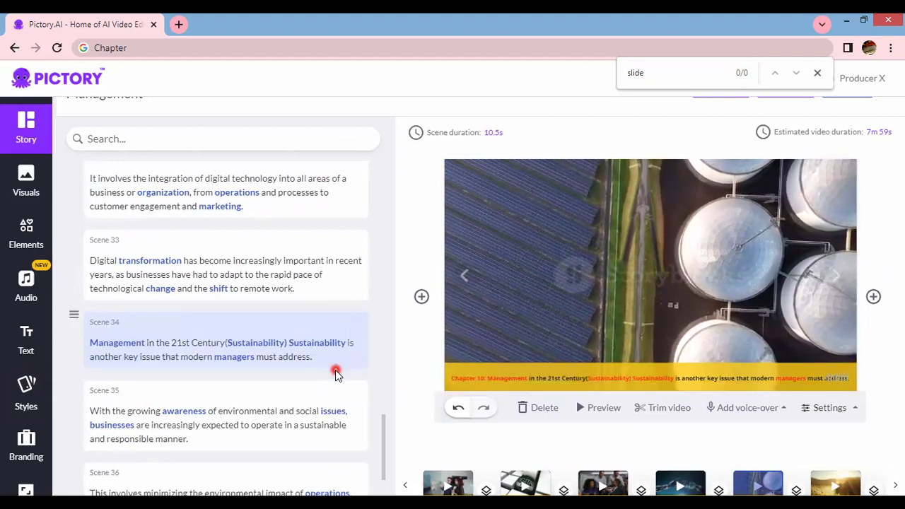
- Remove the keyword highlight from "Chapter 10:" in the Scene 34 caption
click(500, 379)
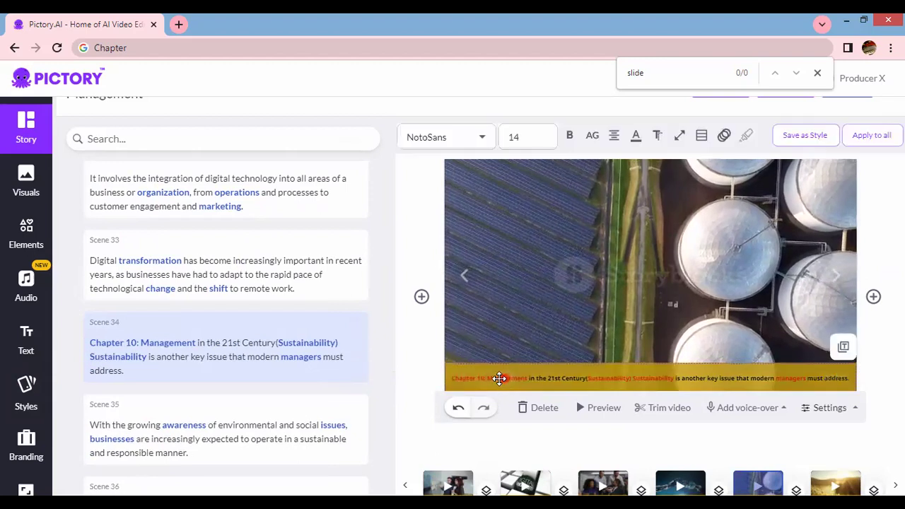
click(486, 378)
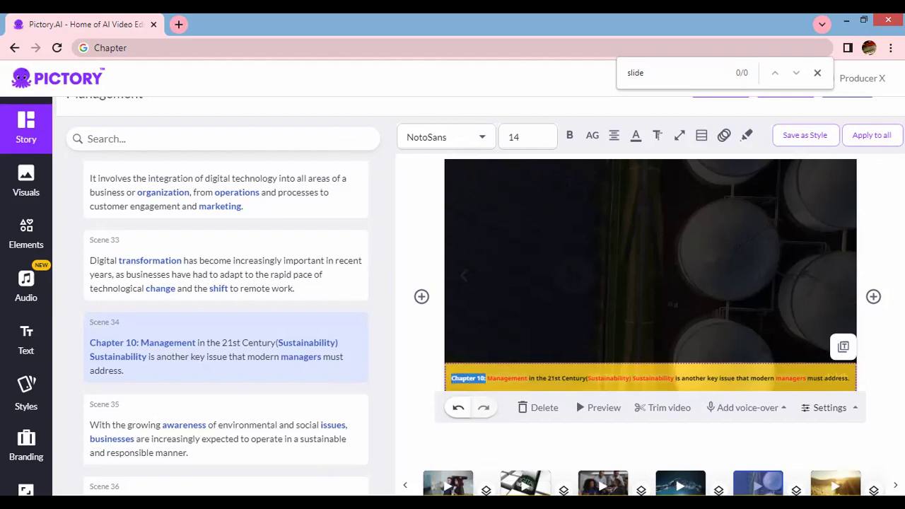
drag(481, 309, 645, 188)
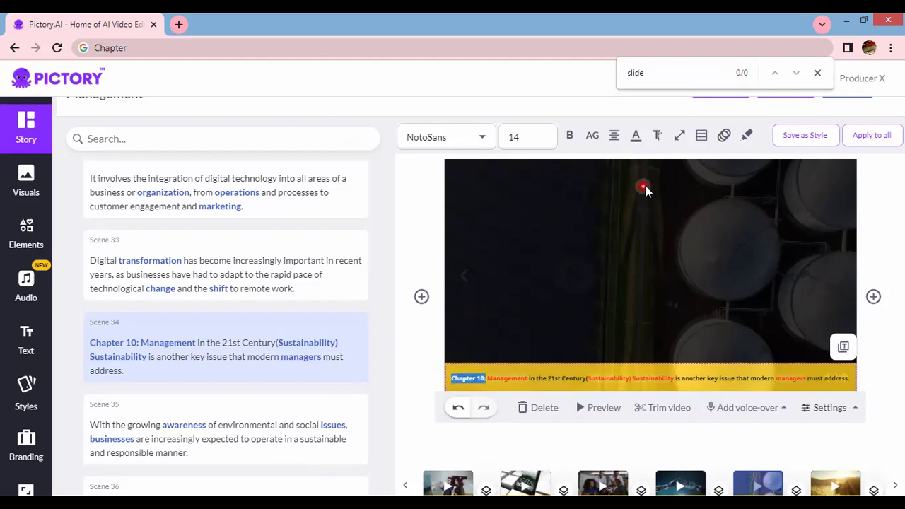
click(749, 139)
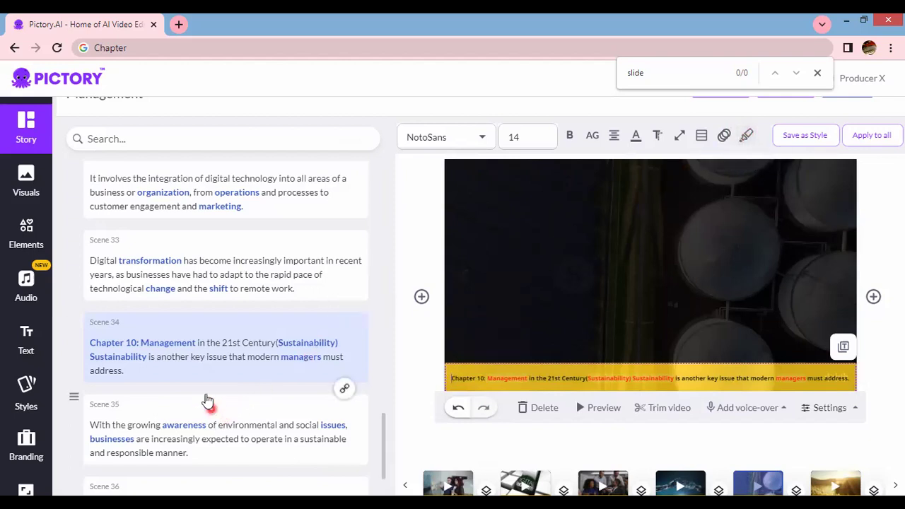
- Add the prefix "Chapter 11:" to the Scene 37 text that starts with "Challenges and Opportunities for Modern Managers"
scroll(203, 392, down, 1)
scroll(203, 385, down, 4)
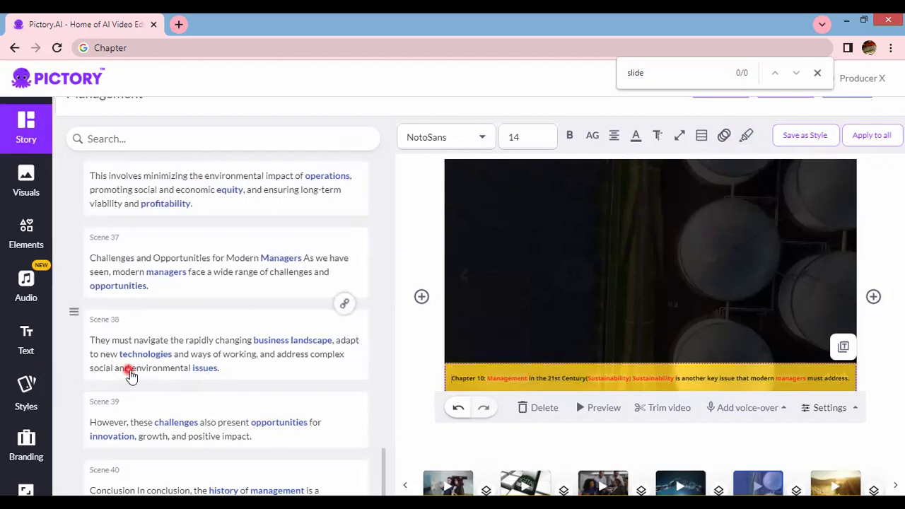
scroll(128, 370, down, 2)
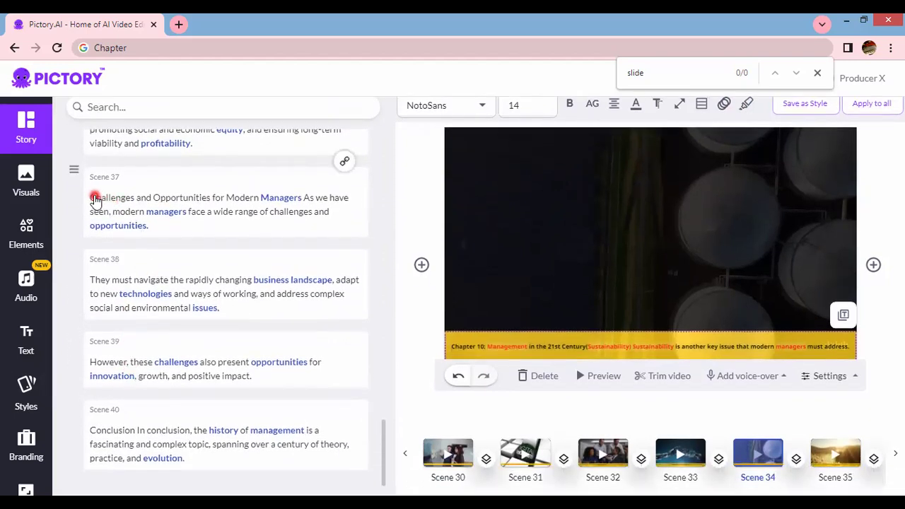
click(92, 199)
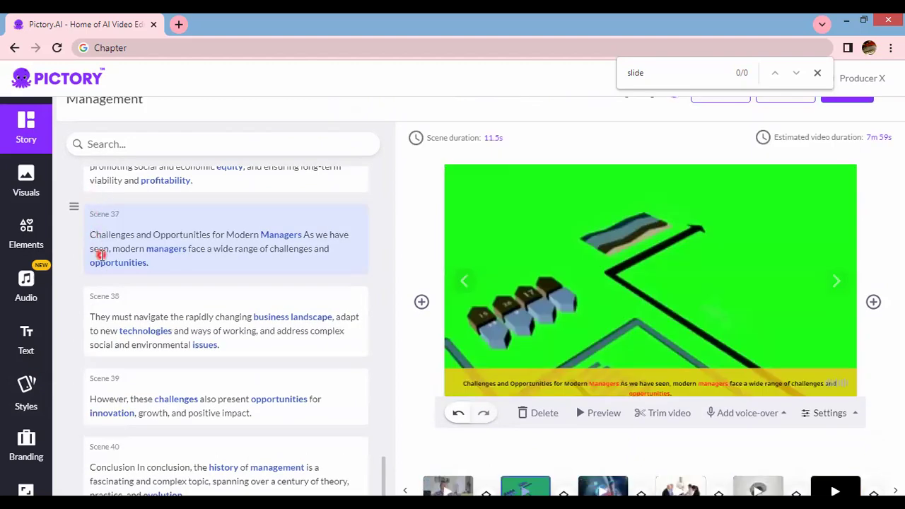
click(90, 236)
text(Chapter 1: )
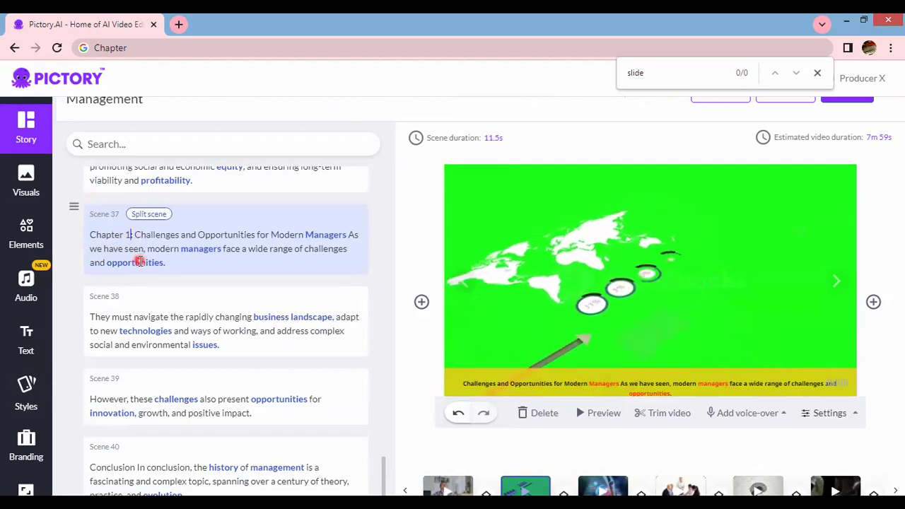
text(1)
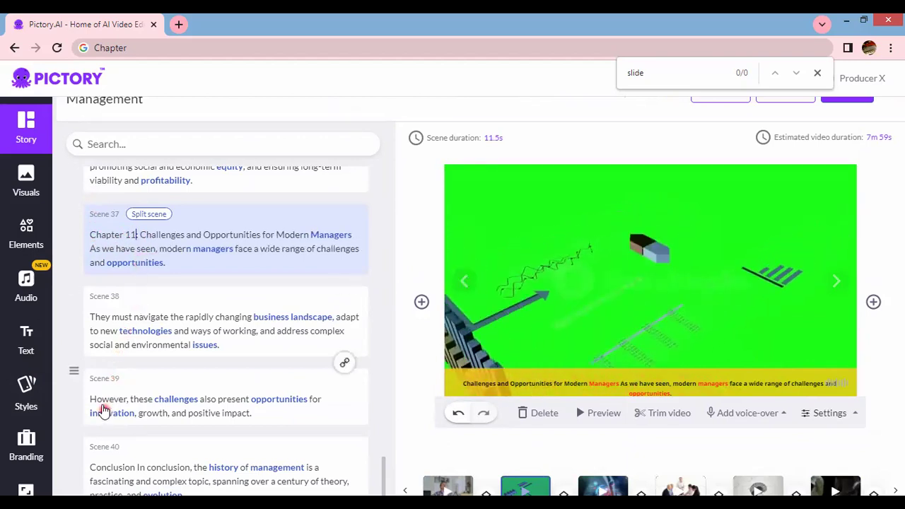
- Add the prefix "Chapter 12:" to the Scene 40 text that starts with "Conclusion In conclusion"
scroll(99, 403, down, 1)
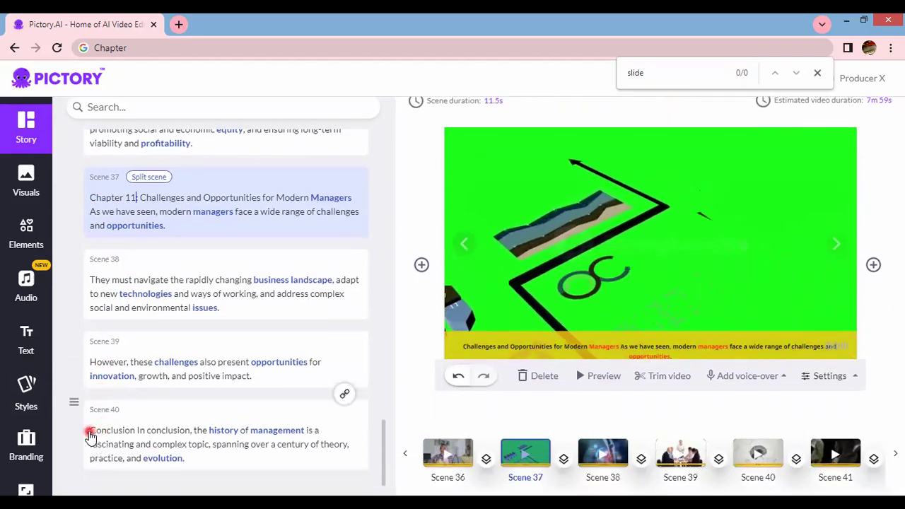
click(90, 434)
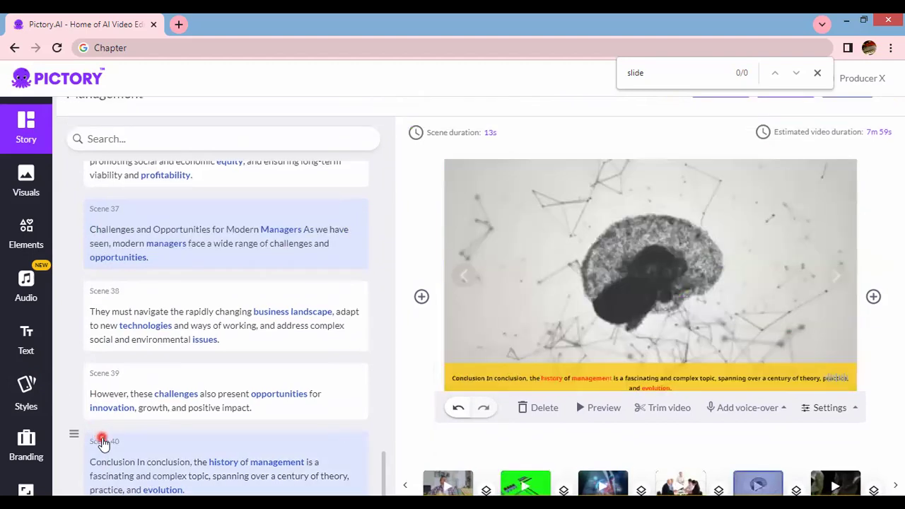
click(87, 468)
text(Chapter )
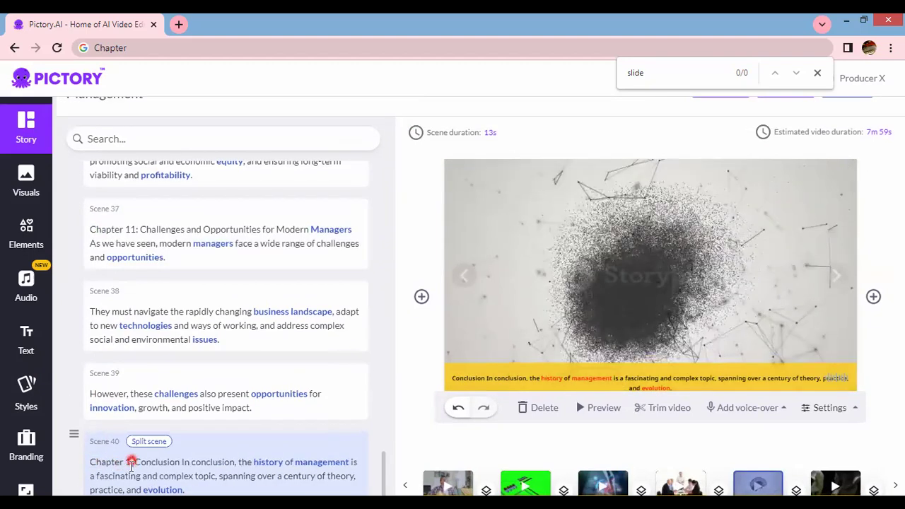
text(12)
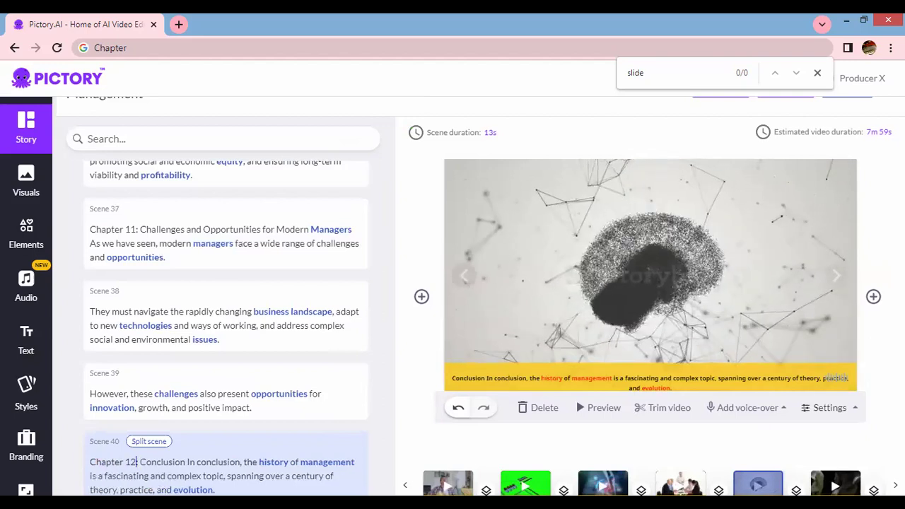
text(:)
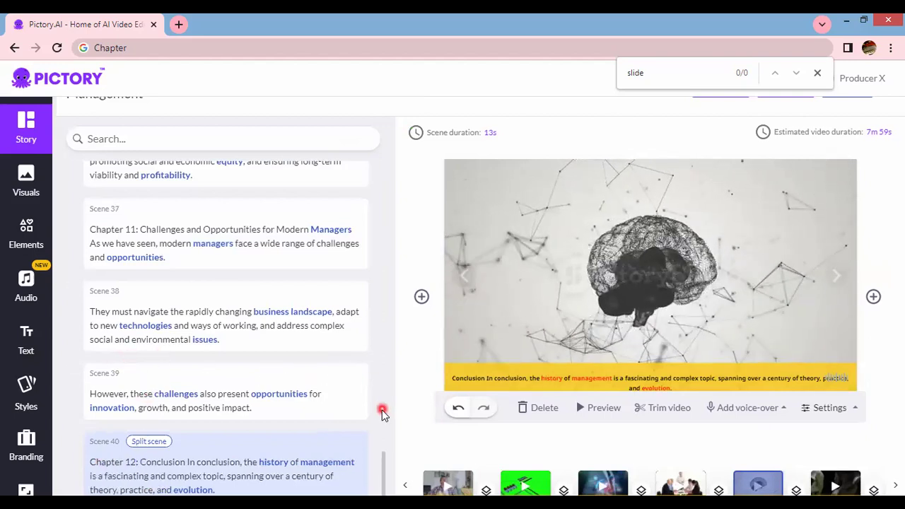
scroll(382, 414, down, 1)
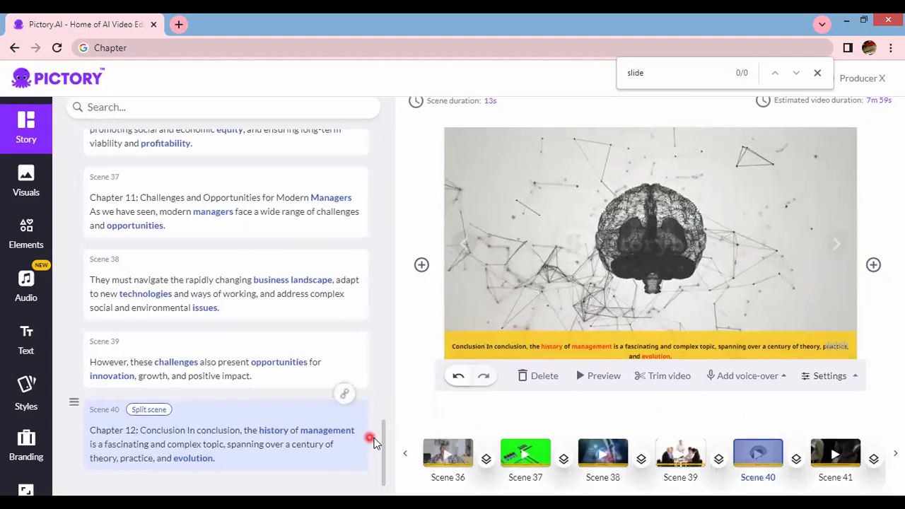
drag(382, 449, 395, 152)
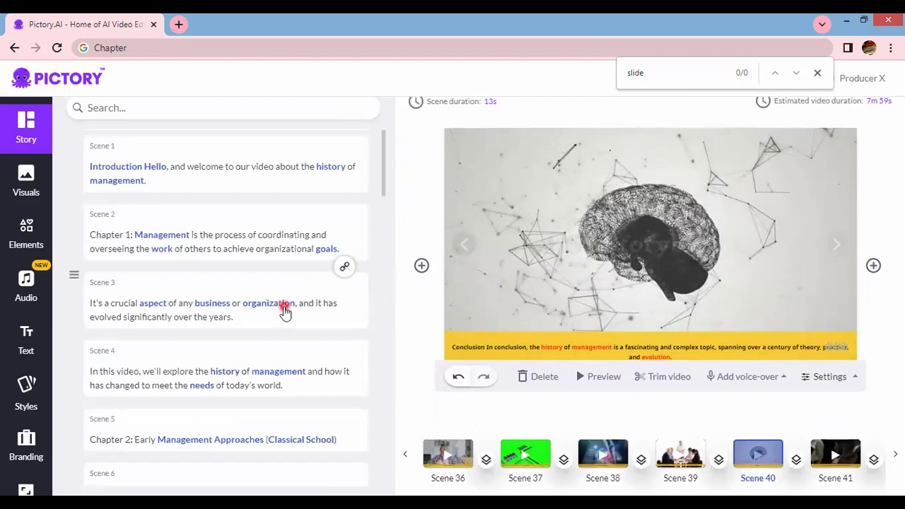
- Review the chapter labels in the scene list from Scene 1 to Scene 40 and check the Scene 40 caption
scroll(287, 310, up, 1)
scroll(311, 347, down, 1)
scroll(334, 382, down, 15)
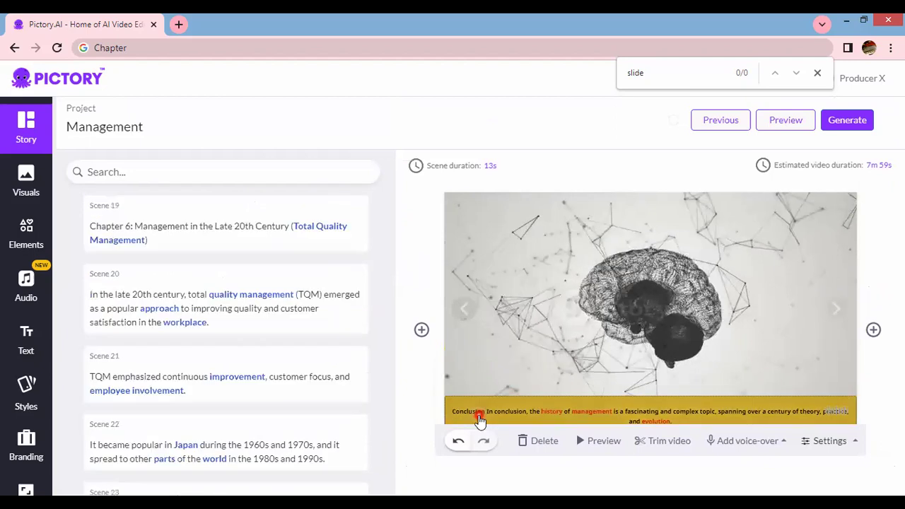
scroll(367, 428, down, 15)
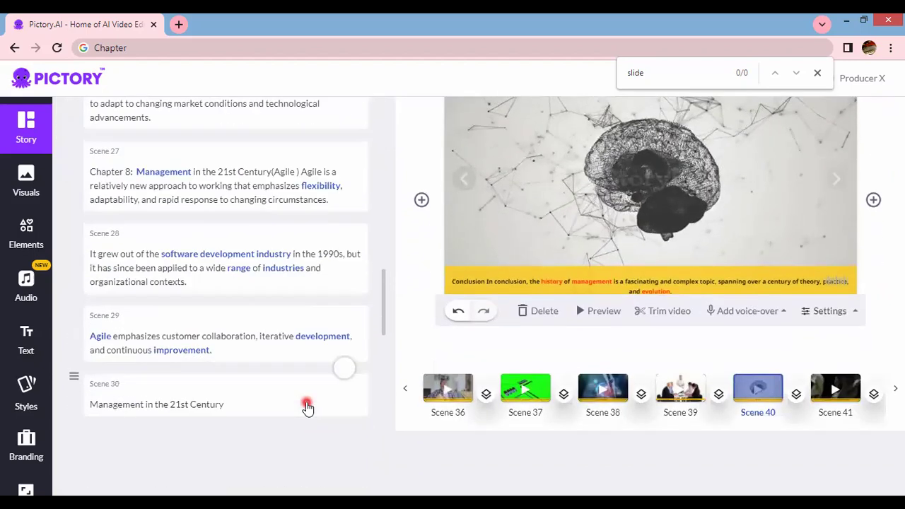
scroll(308, 407, down, 1)
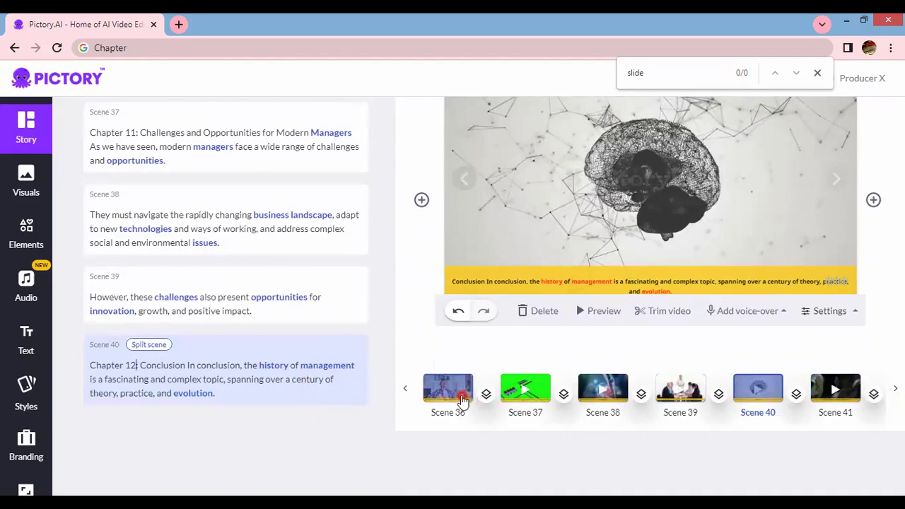
drag(385, 392, 393, 98)
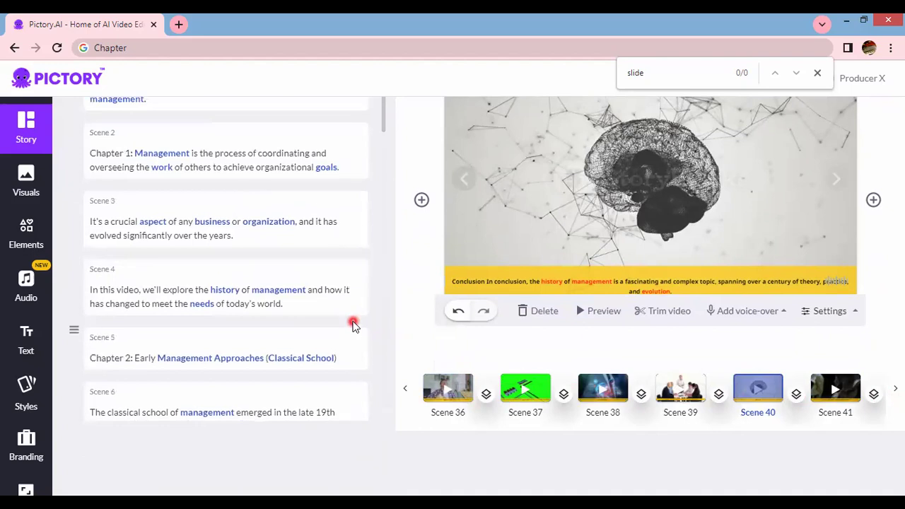
scroll(354, 325, up, 5)
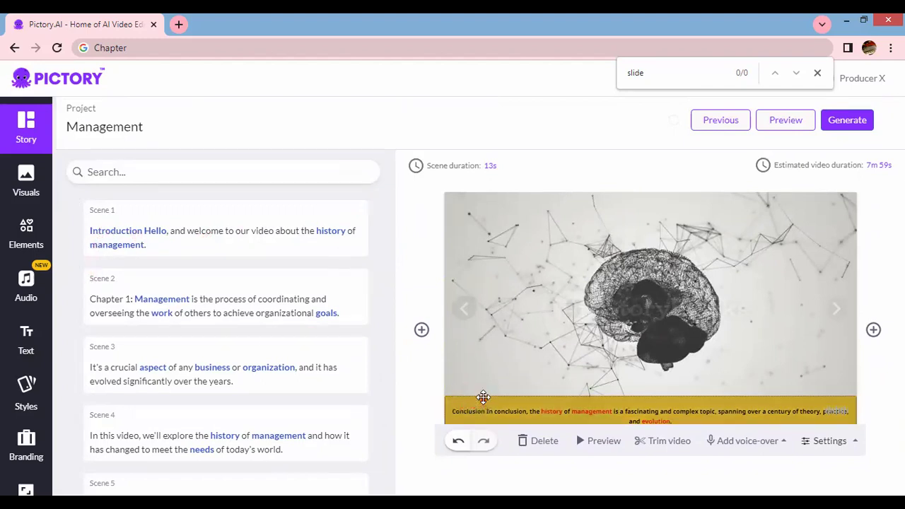
drag(483, 390, 485, 394)
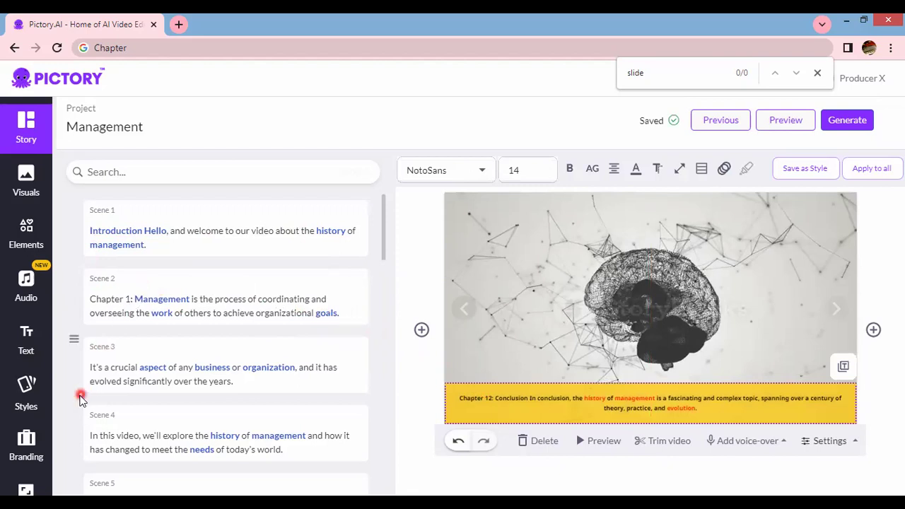
- Enable the intro scene in the branding settings of the Lemon (1) template
click(27, 447)
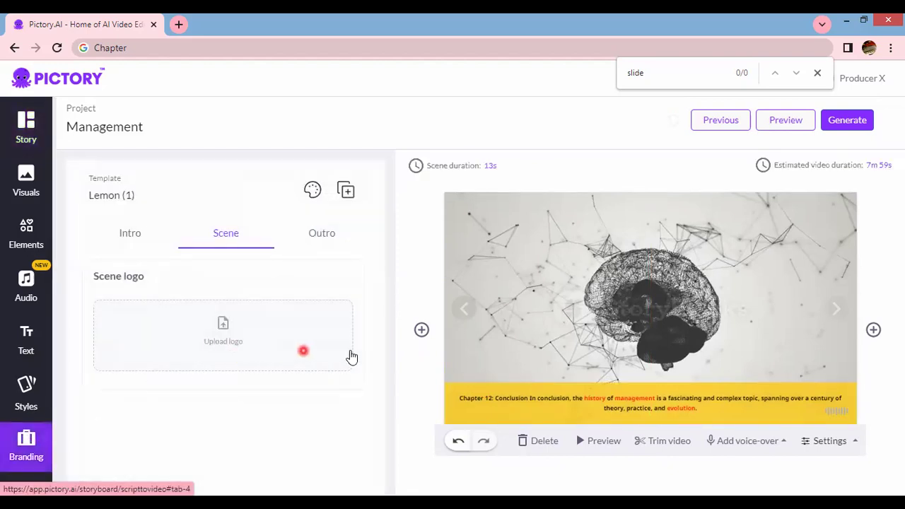
scroll(354, 359, down, 1)
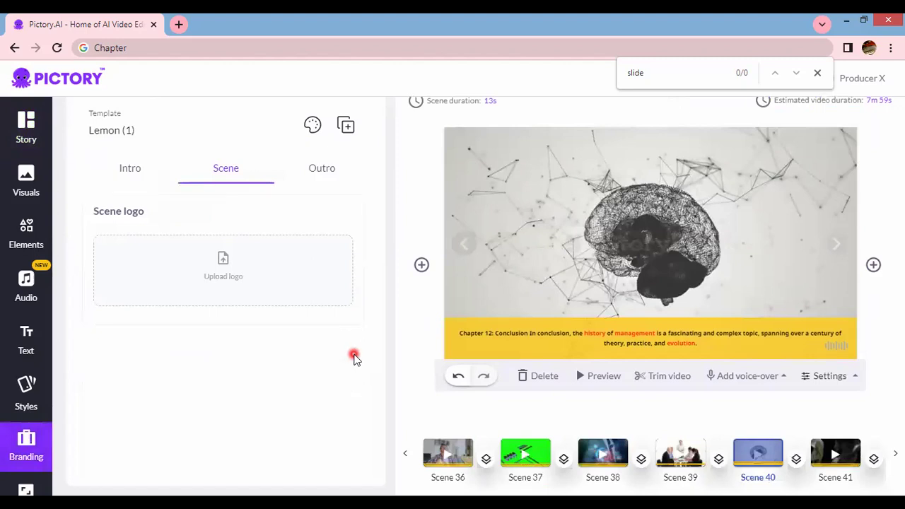
scroll(355, 359, up, 1)
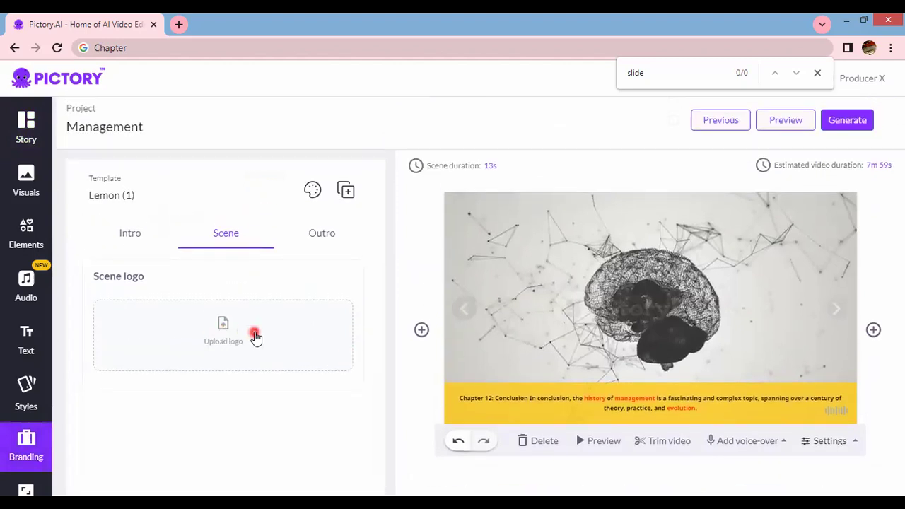
click(132, 238)
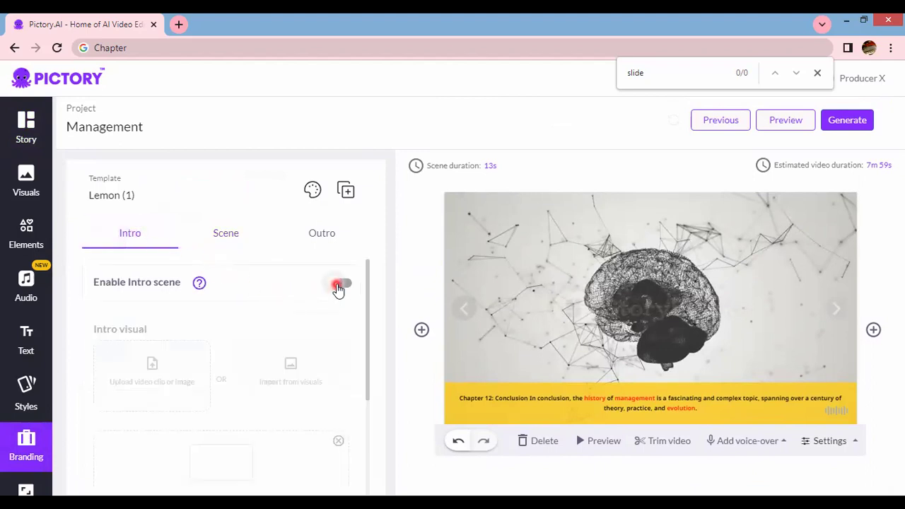
click(340, 284)
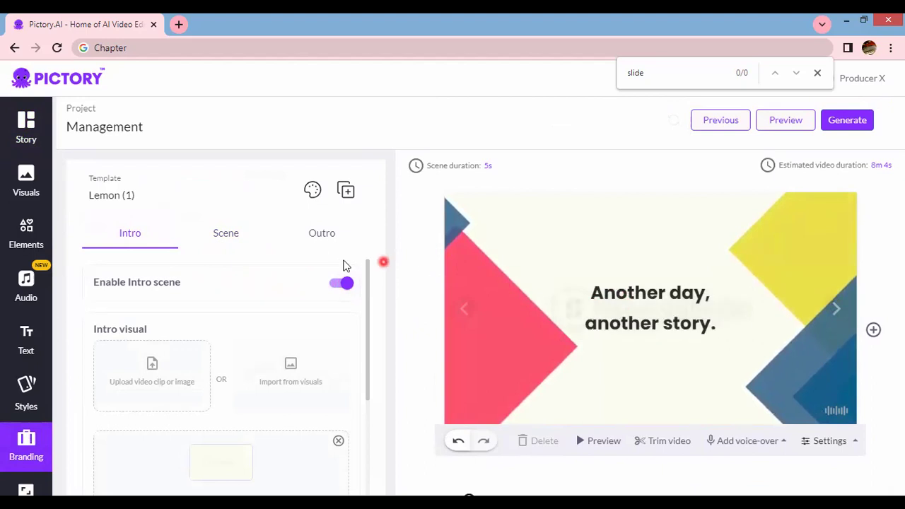
- Replace the placeholder text on the intro scene with "The History of Management"
click(687, 309)
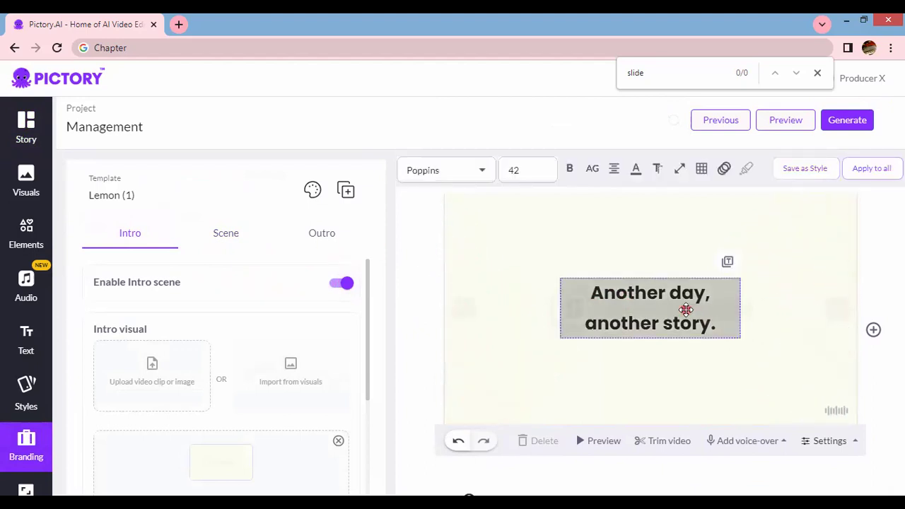
click(686, 309)
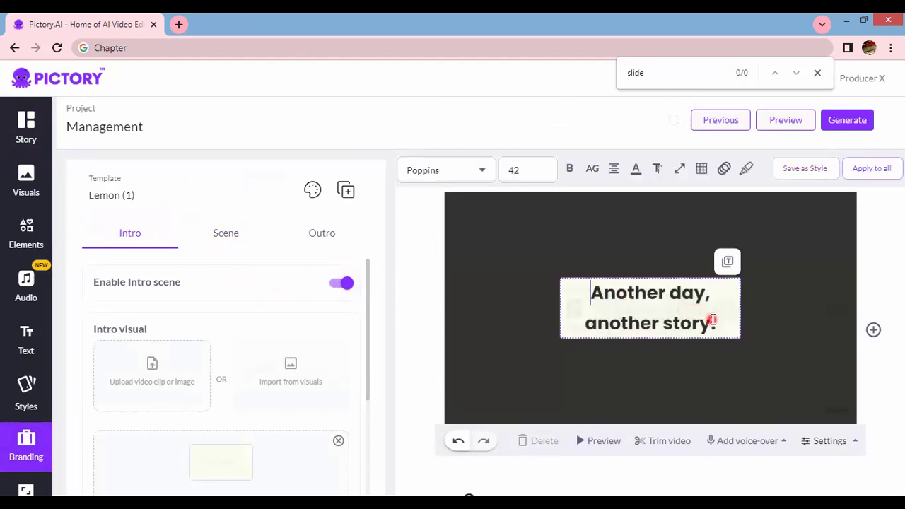
text(The )
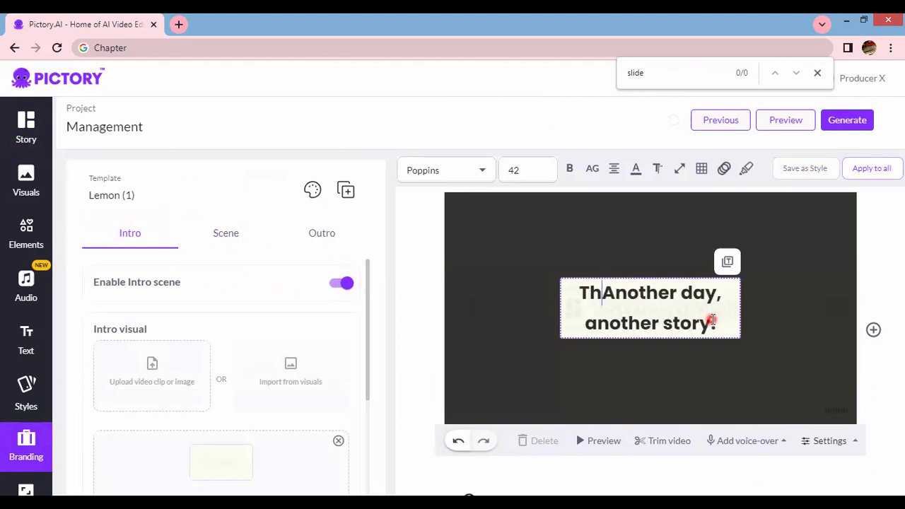
text(History of)
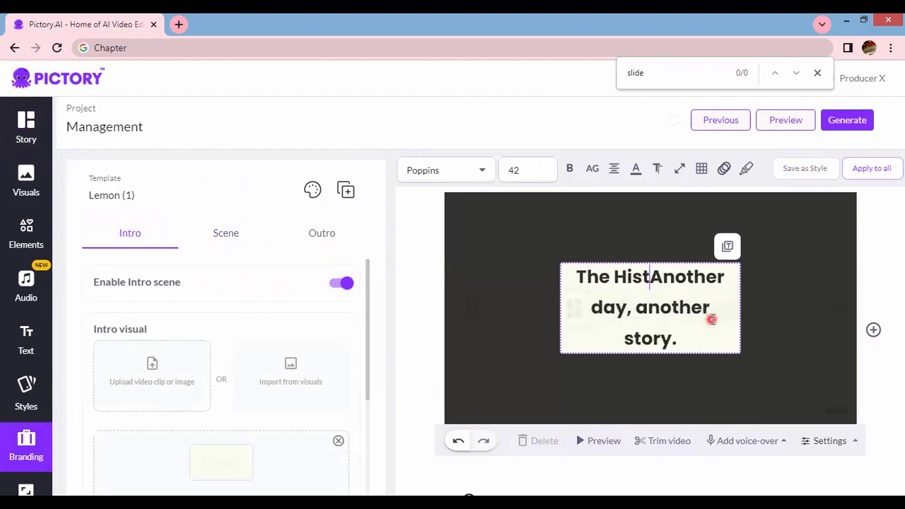
text( Maa)
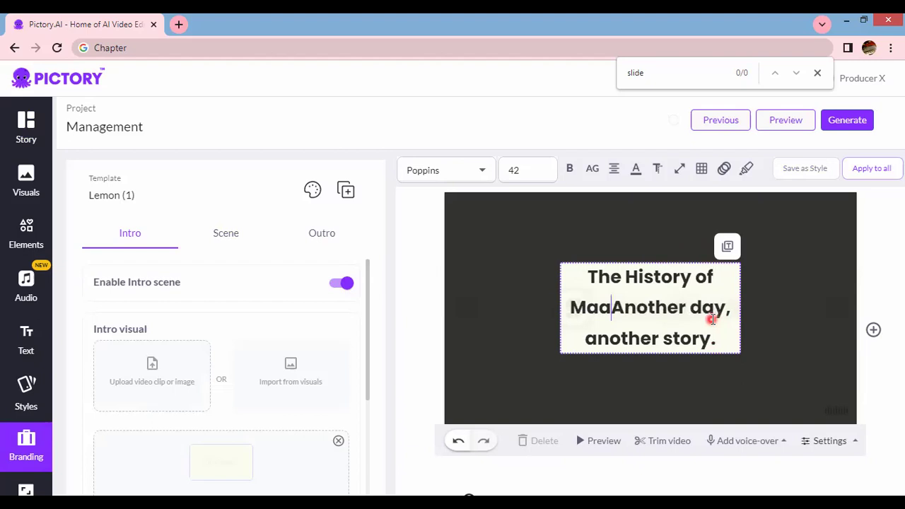
key(BackSpace)
text(nagement)
key(Delete)
key(Delete)
key(Delete)
key(Delete)
key(Delete)
key(Delete)
key(Delete)
key(Delete)
key(Delete)
key(Delete)
key(Delete)
key(Delete)
key(Delete)
key(Delete)
key(Delete)
key(Delete)
key(Delete)
key(Delete)
key(Delete)
key(Delete)
key(Delete)
key(Delete)
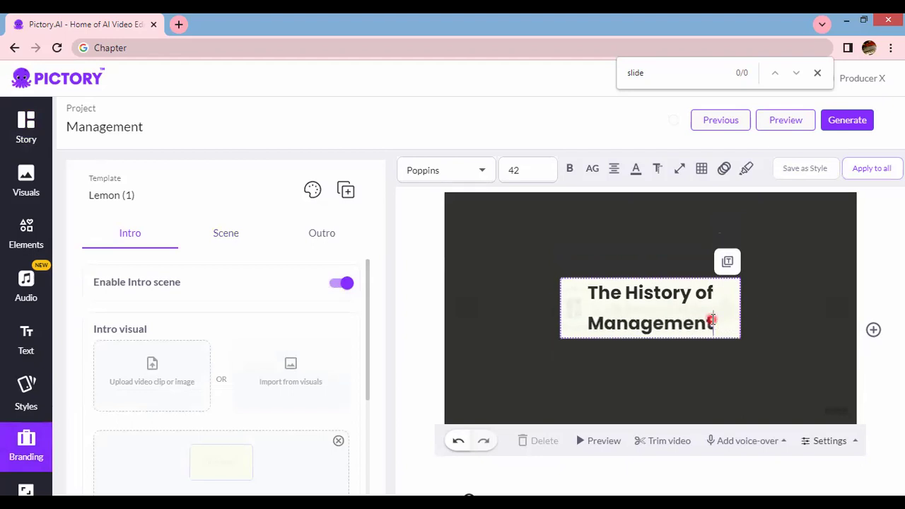
click(540, 312)
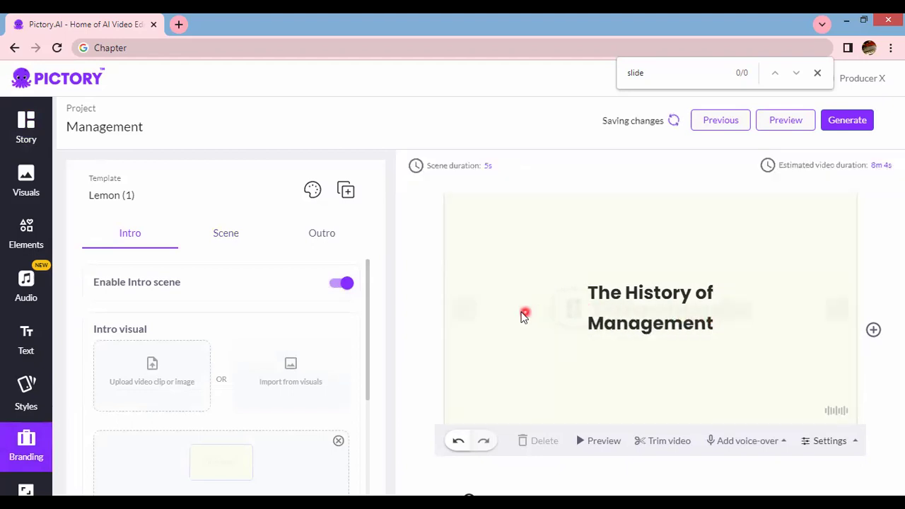
- Examine the outro scene's closing text and logo
click(332, 240)
drag(539, 294, 653, 284)
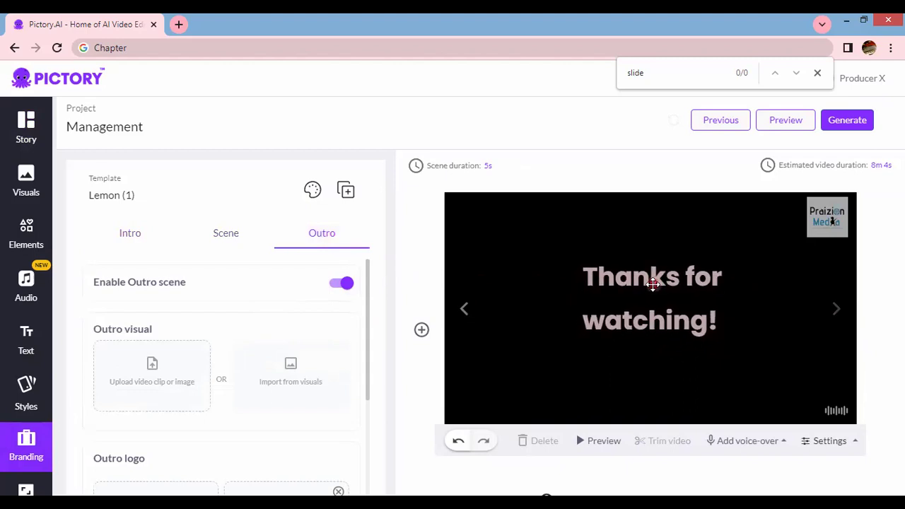
click(831, 217)
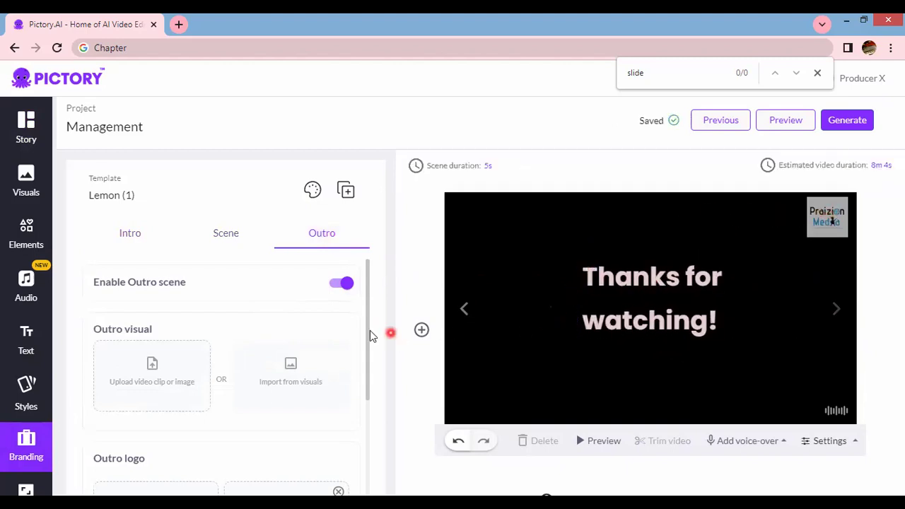
- Set the font size of the intro scene's title to 66
click(141, 243)
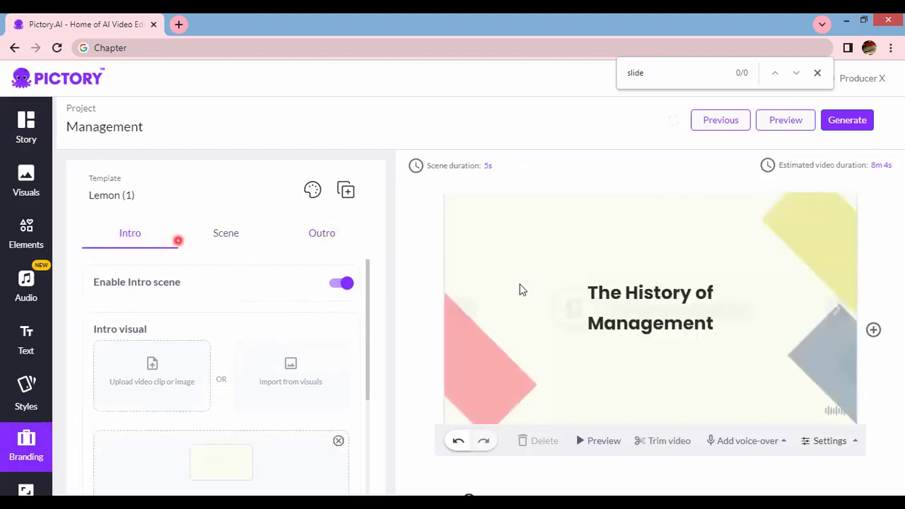
click(663, 306)
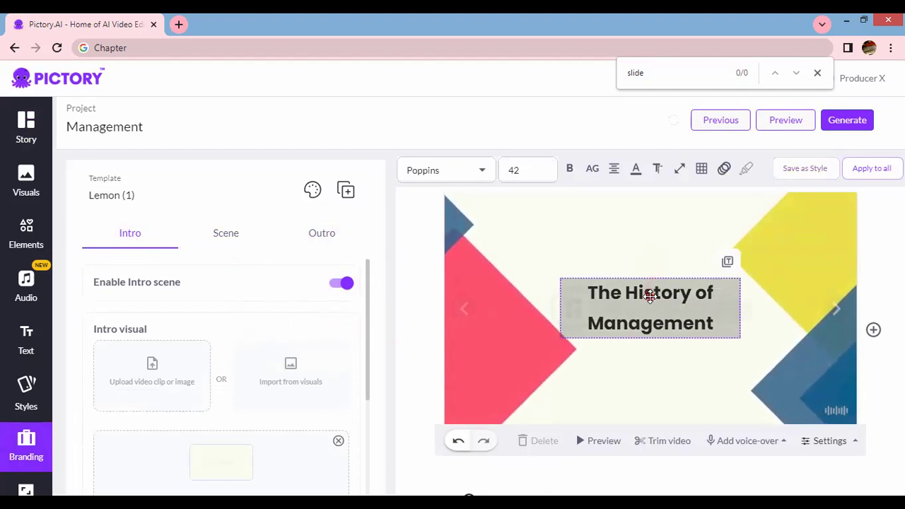
click(651, 295)
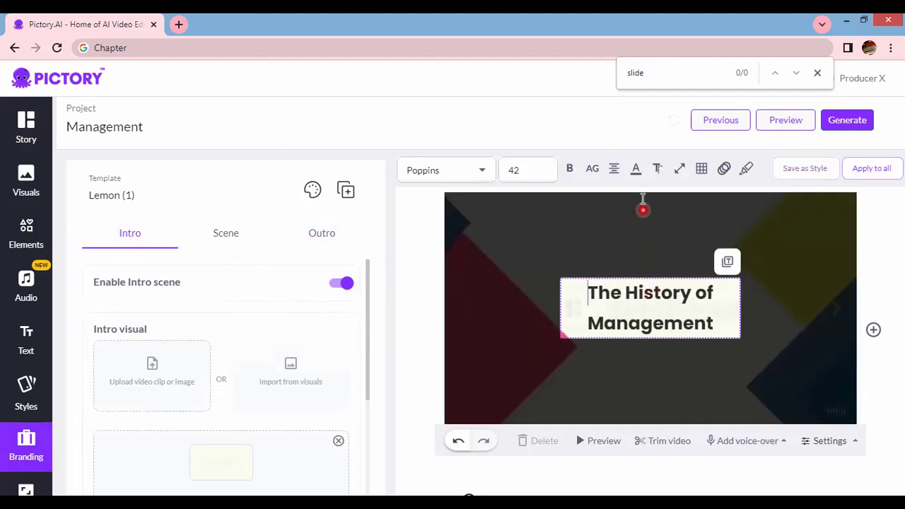
click(528, 171)
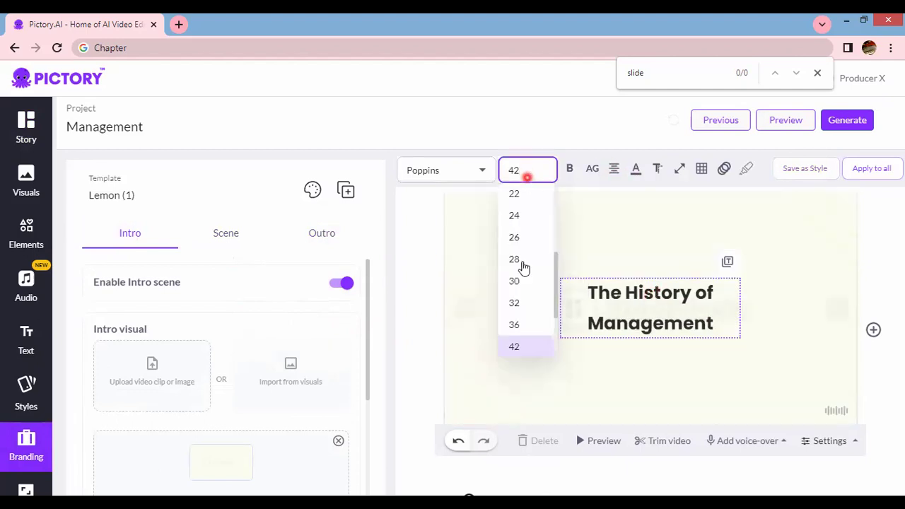
scroll(530, 315, down, 2)
click(529, 324)
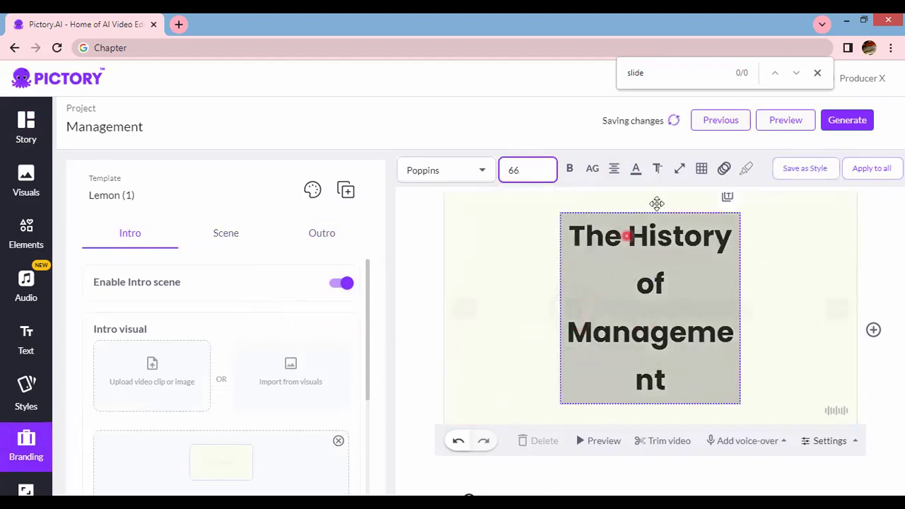
- Widen the intro title's text box to 67% and shift it slightly up and to the left
click(681, 170)
drag(716, 218, 748, 218)
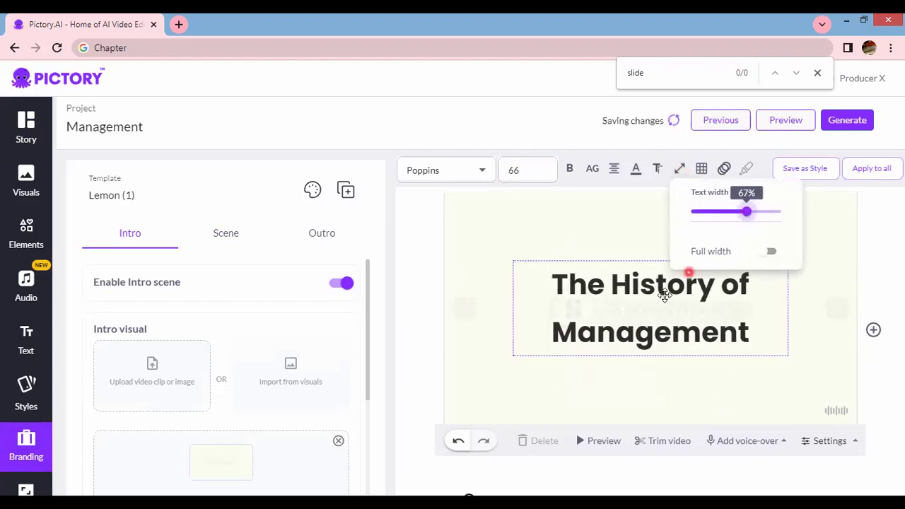
drag(625, 329, 194, 266)
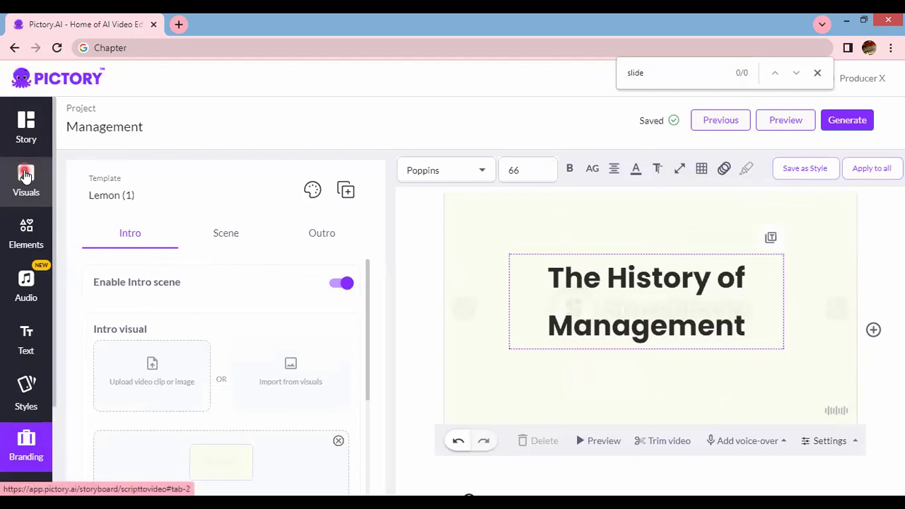
- Search the visuals library for "management" and apply the clip of three silhouetted businesspeople as the intro scene's background
click(26, 175)
click(142, 213)
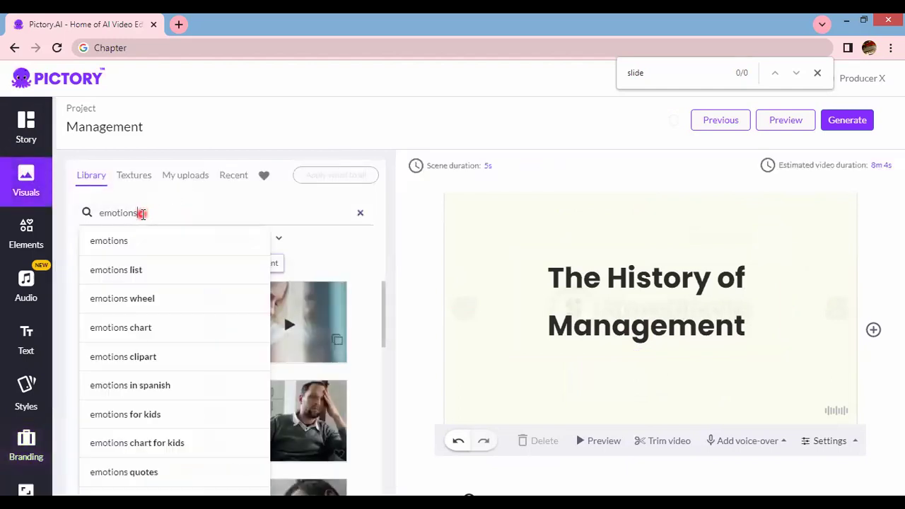
text(management)
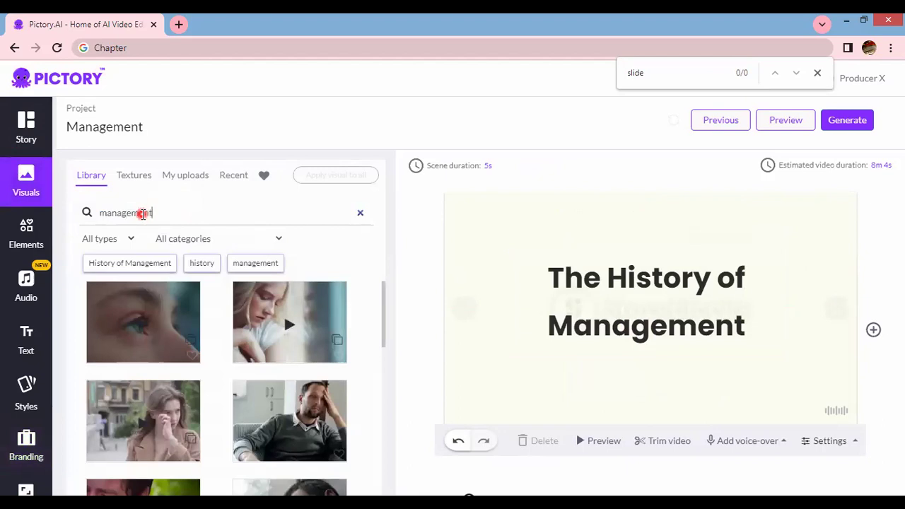
key(Return)
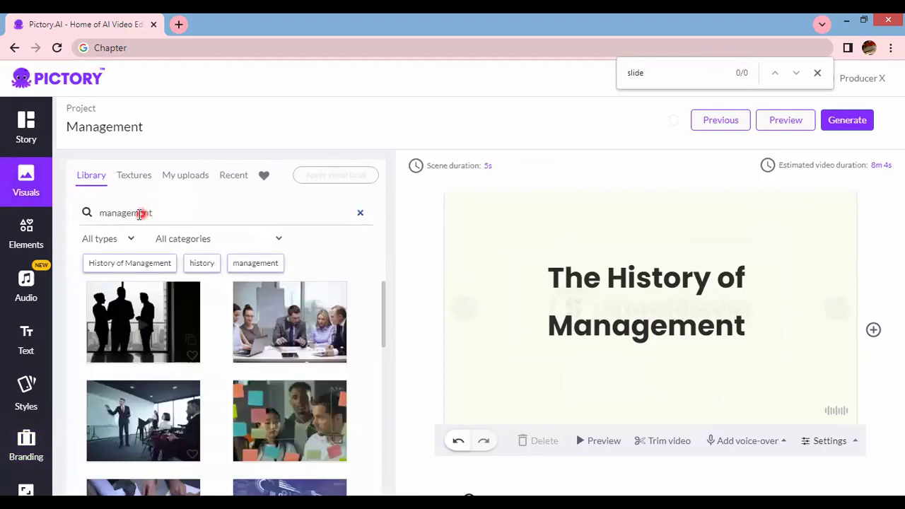
scroll(286, 356, down, 2)
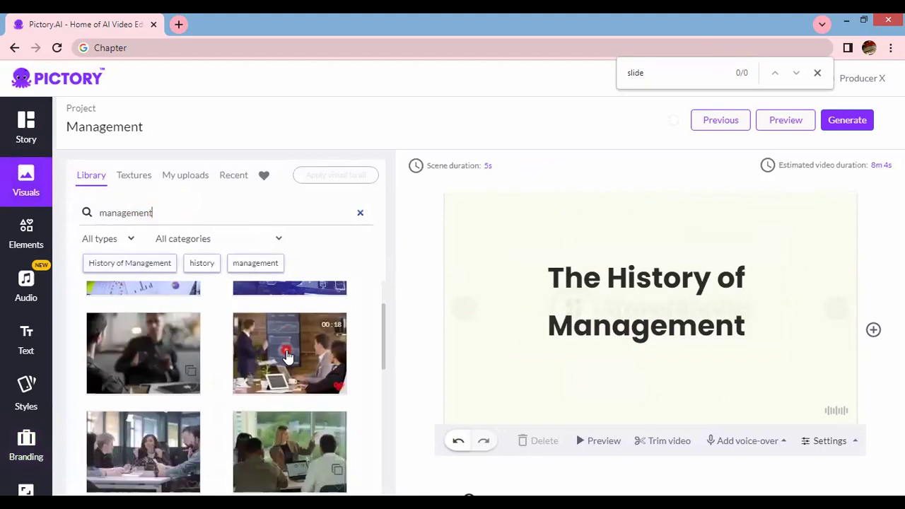
scroll(287, 355, up, 2)
scroll(284, 355, up, 1)
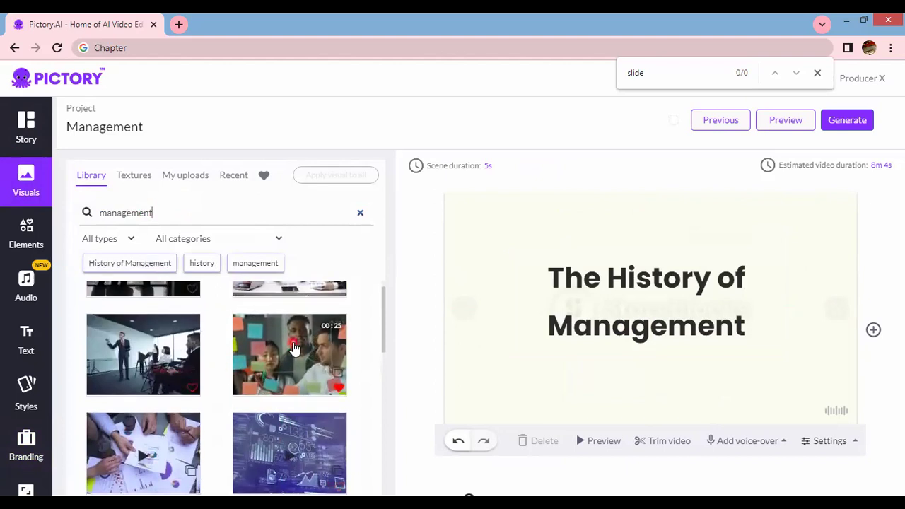
scroll(290, 351, up, 1)
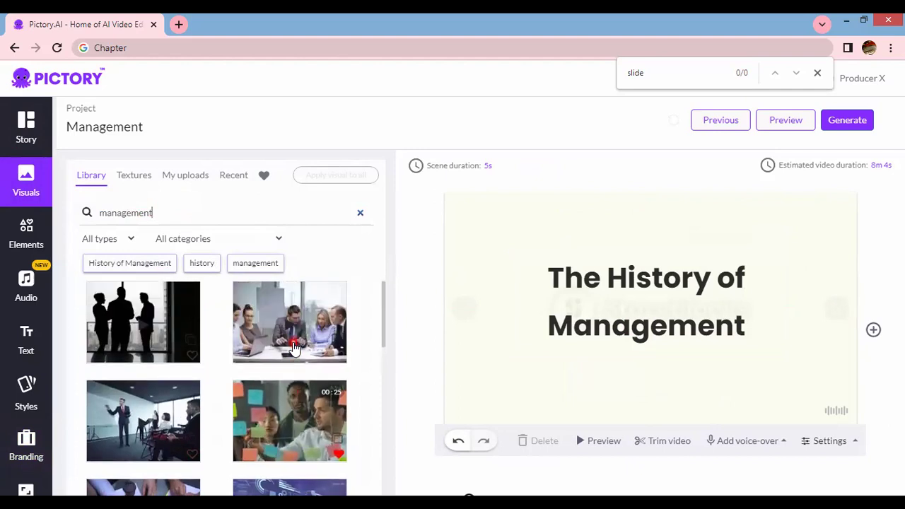
click(138, 329)
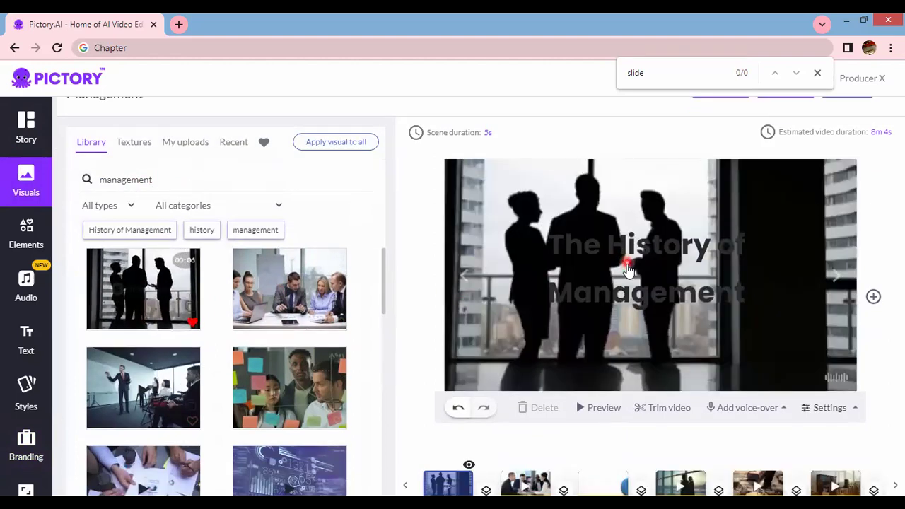
- Set the text color of the intro scene's title to near-white
click(642, 282)
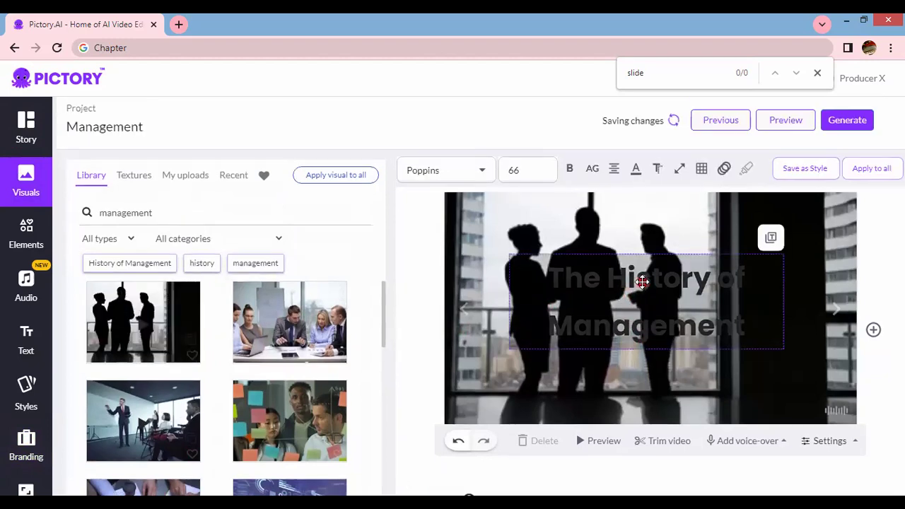
click(636, 170)
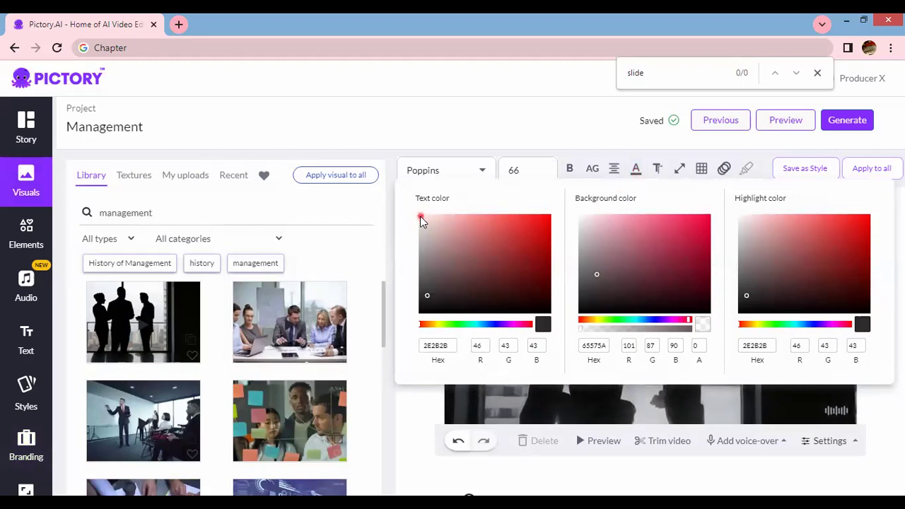
click(420, 216)
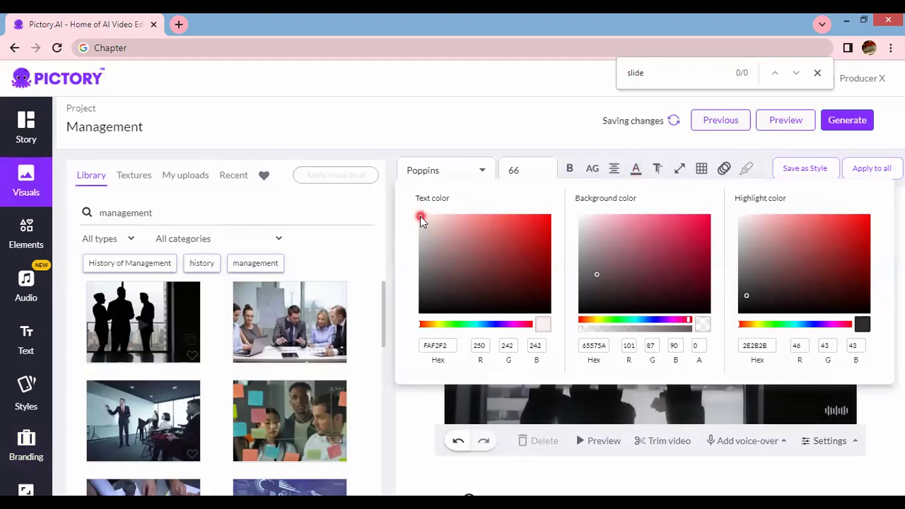
click(665, 416)
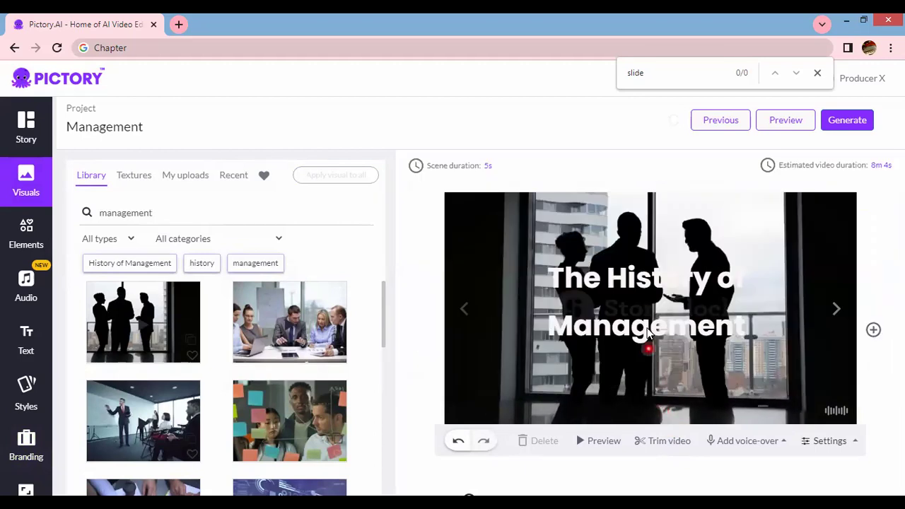
- Move the intro title down into the lower half of the frame and reload the editor page
drag(647, 343, 648, 361)
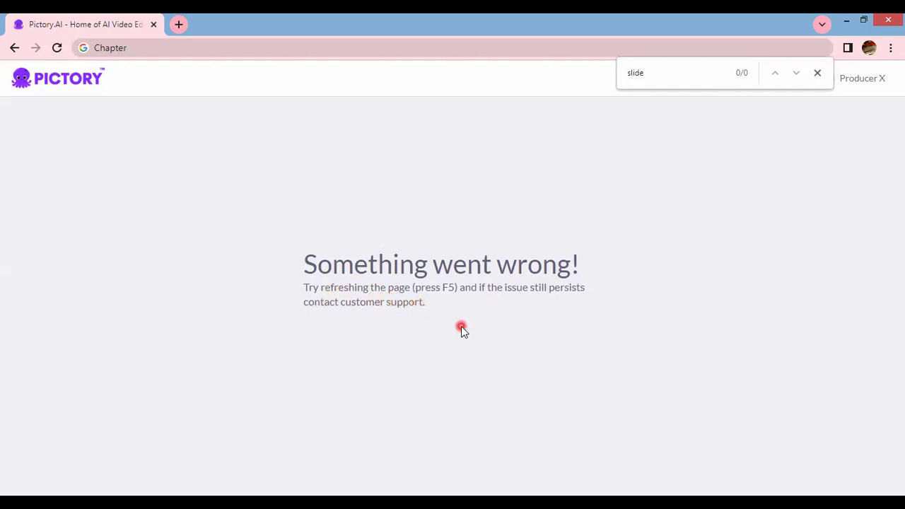
key(F5)
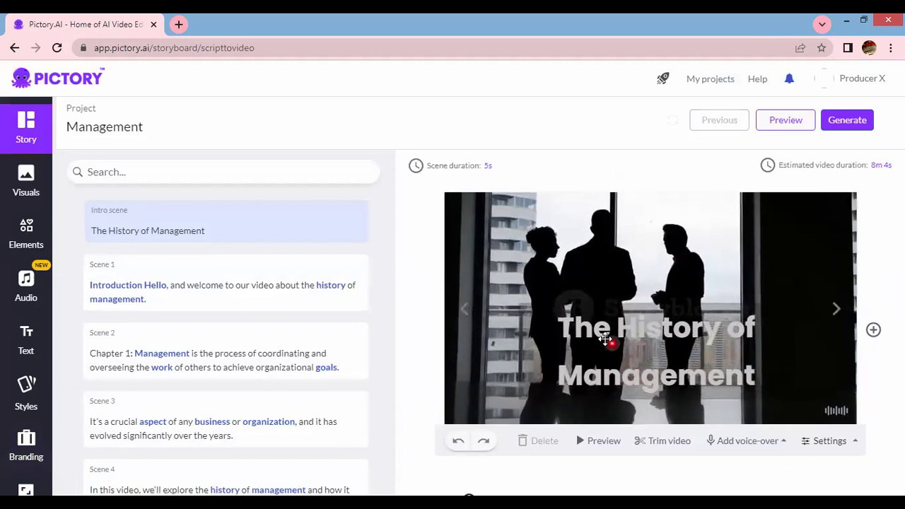
- Give the intro title a 422E33 background color with an alpha of 53 and nudge its text box slightly down
click(622, 352)
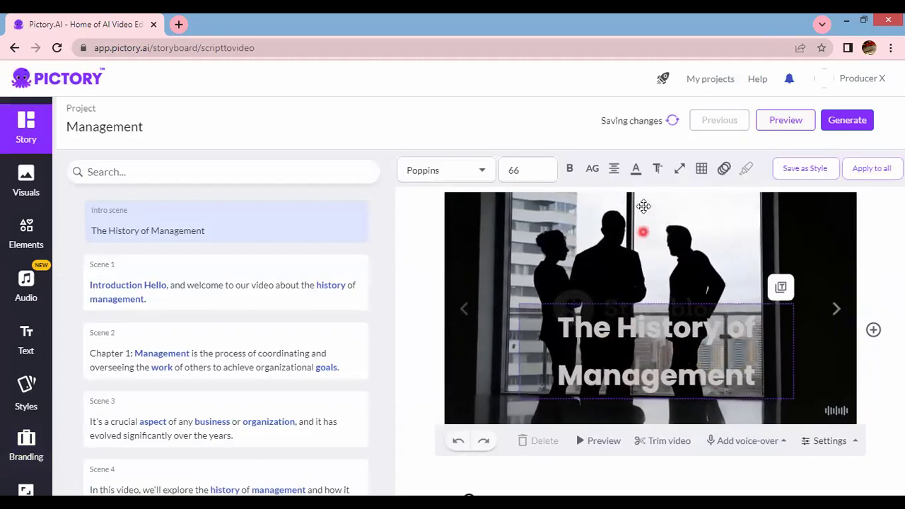
click(660, 171)
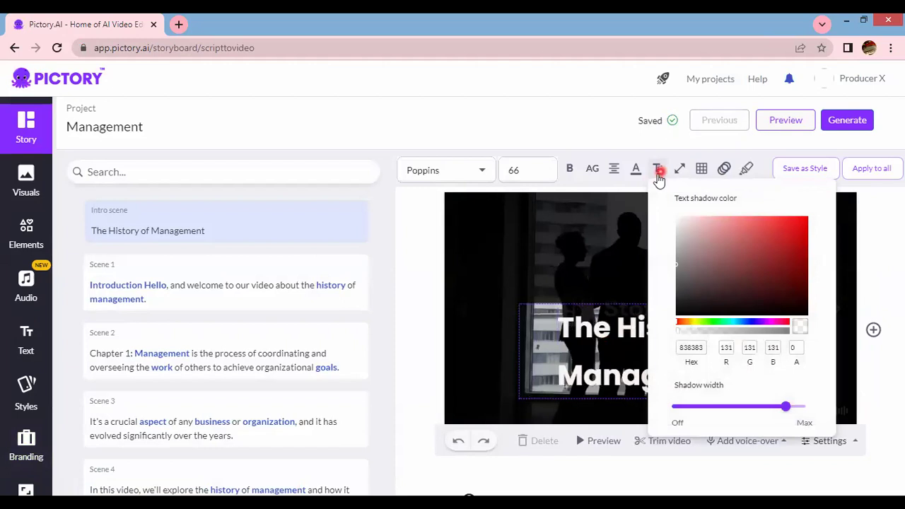
click(635, 172)
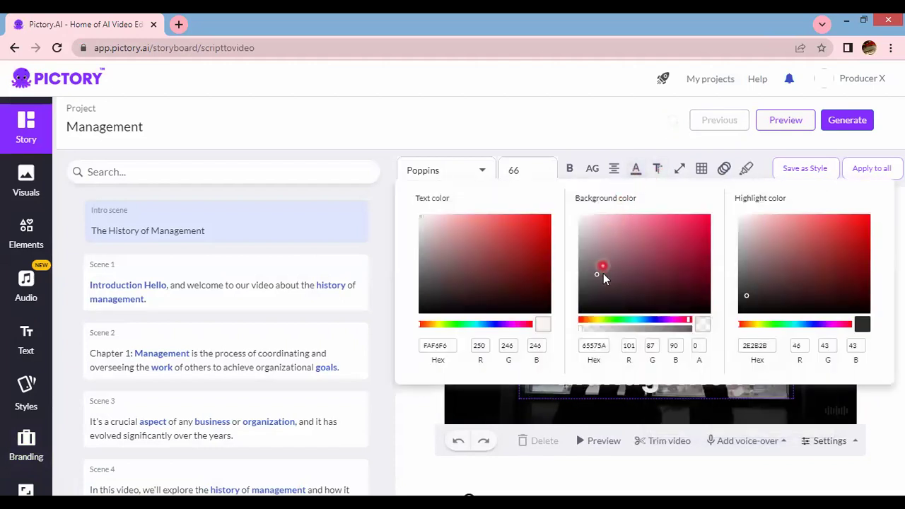
click(619, 290)
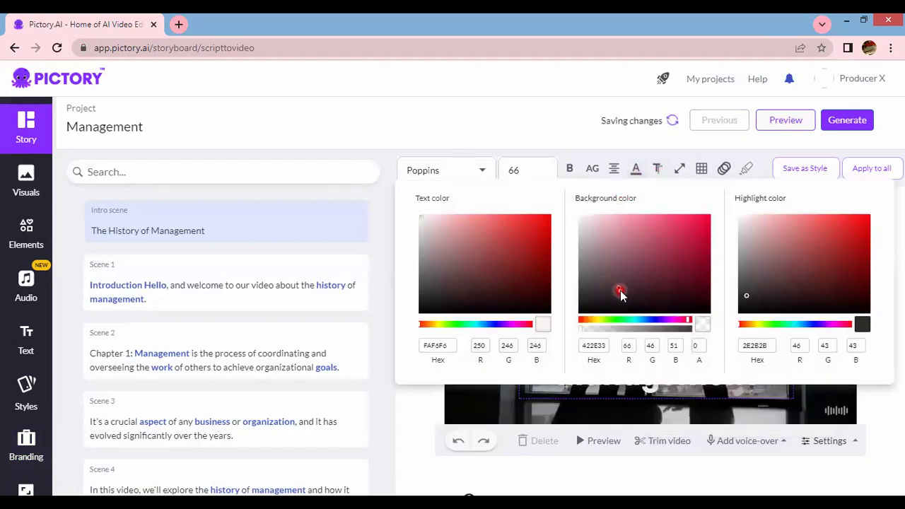
click(640, 331)
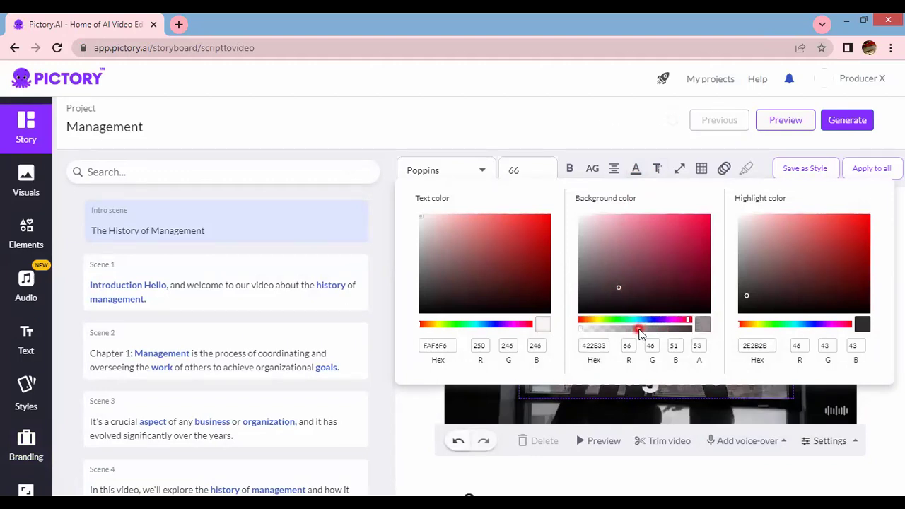
click(511, 422)
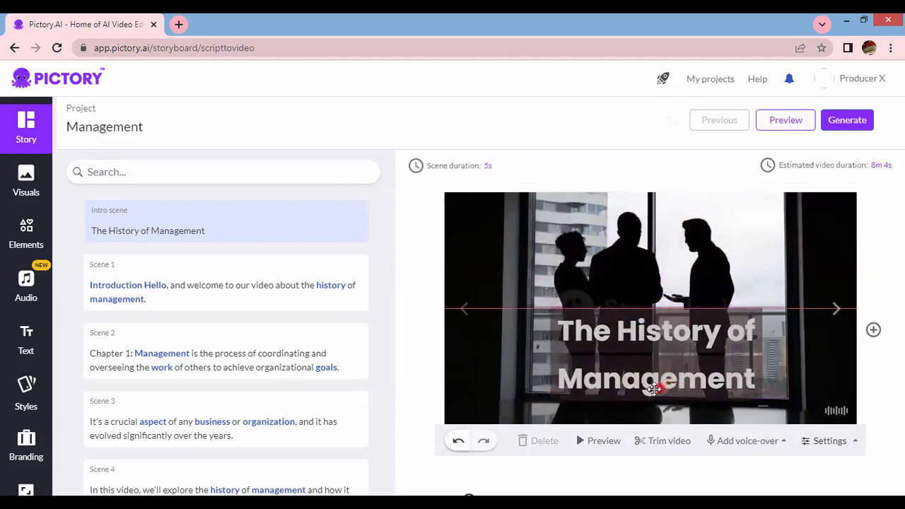
click(653, 389)
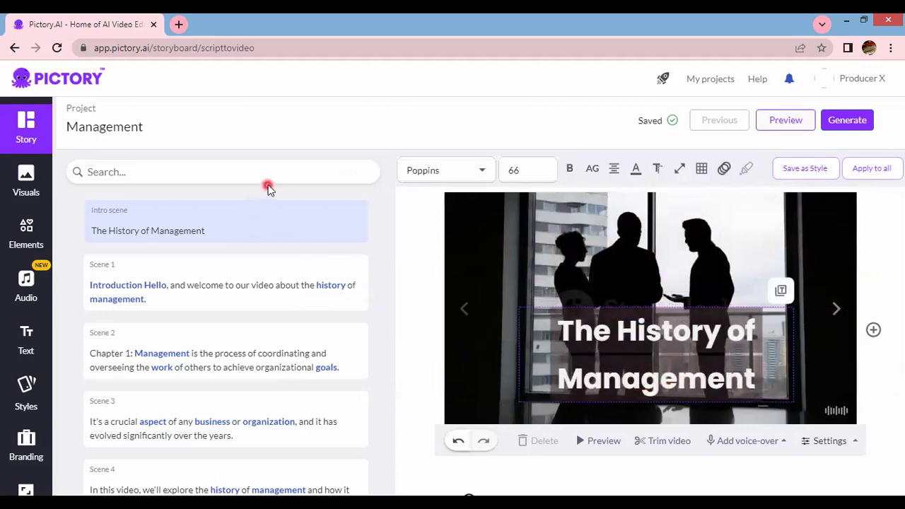
drag(622, 334, 622, 335)
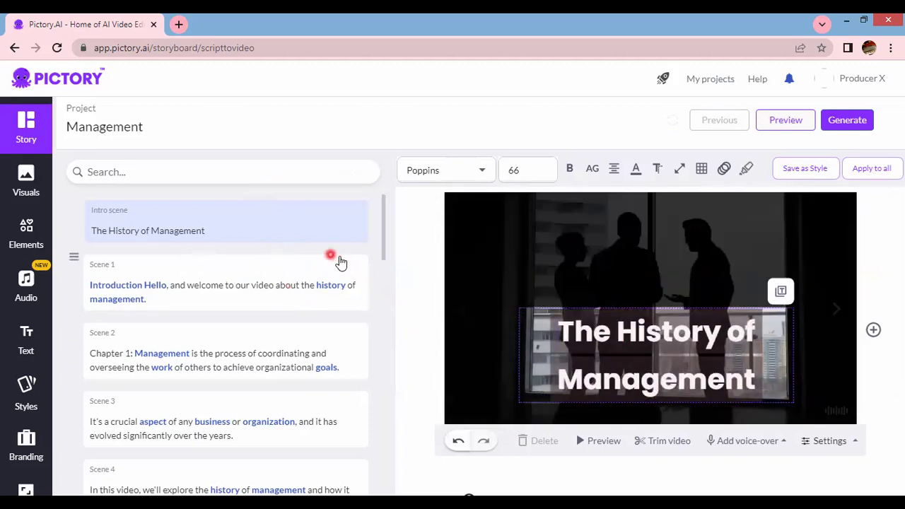
- Set the text color of the outro scene's "Thanks for watching!" message to F8F3F3
click(30, 445)
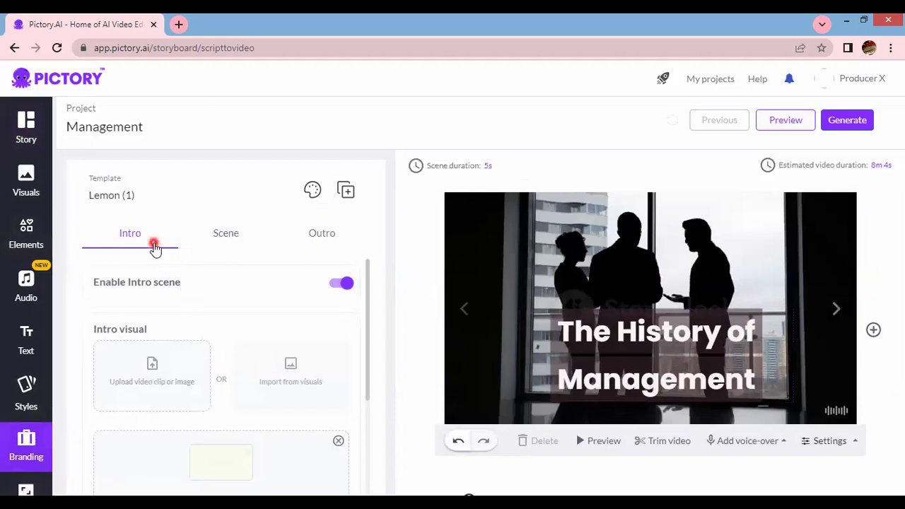
click(324, 236)
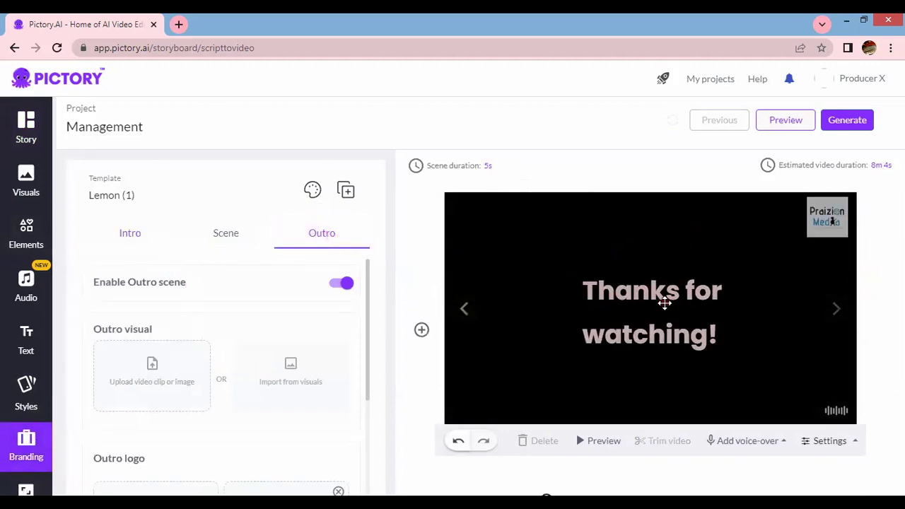
click(656, 289)
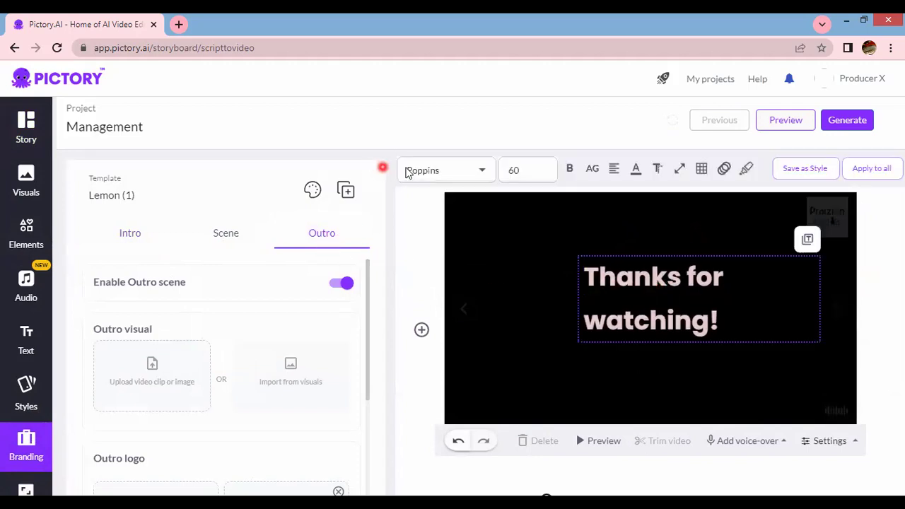
click(636, 172)
click(639, 170)
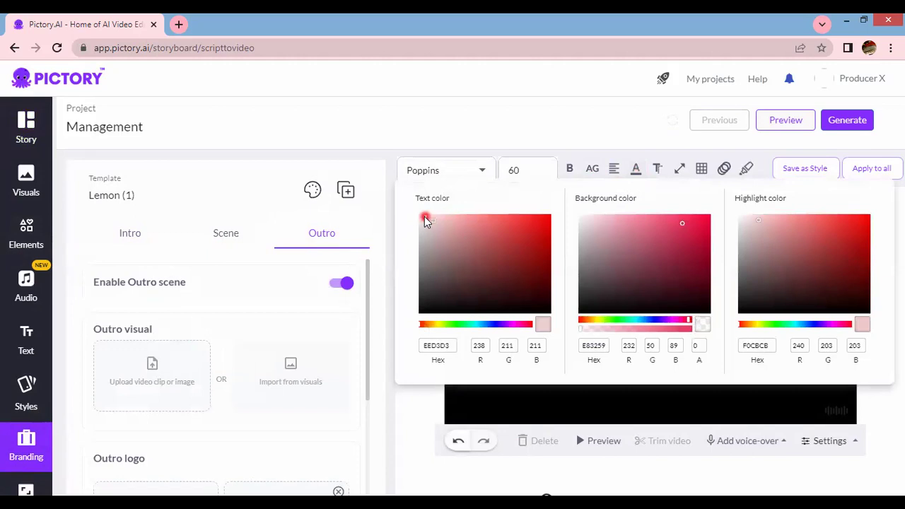
click(422, 221)
click(676, 390)
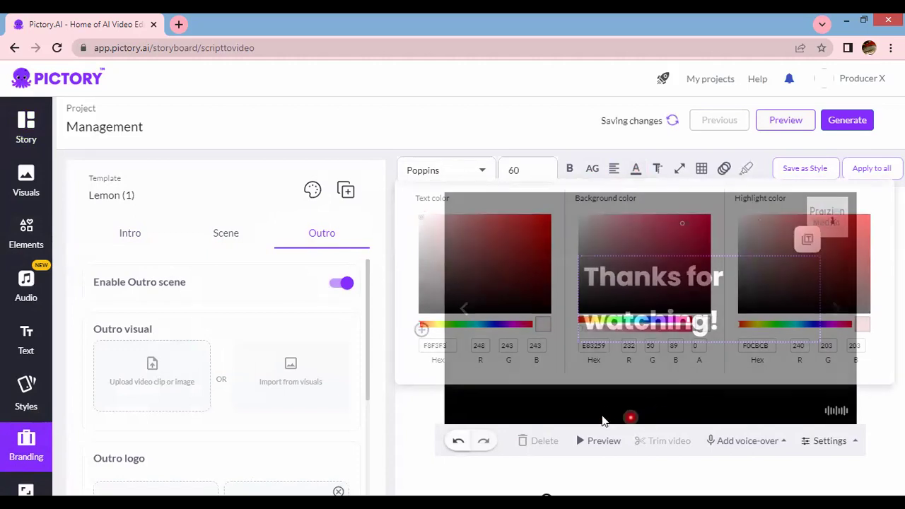
- Center-align the outro message and move its text box to the middle of the frame
click(615, 171)
click(649, 196)
click(703, 291)
drag(644, 296, 672, 288)
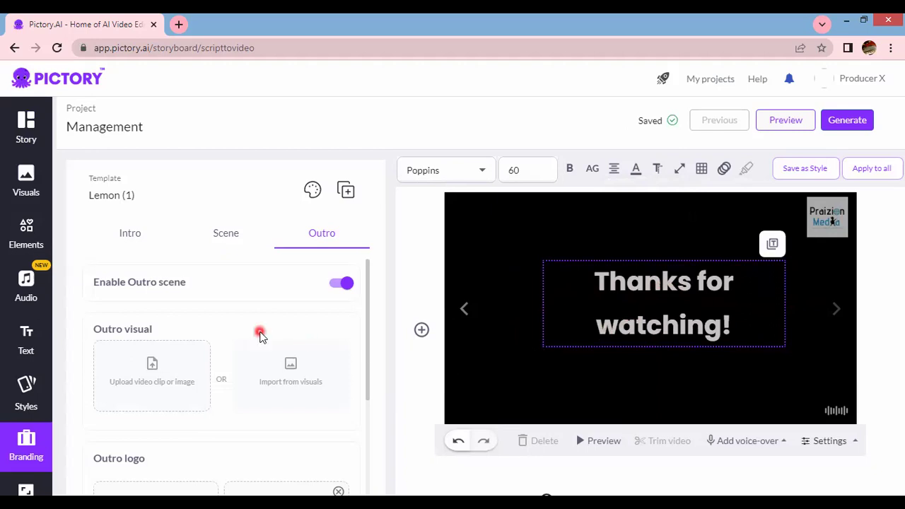
drag(629, 319, 627, 316)
drag(365, 292, 413, 270)
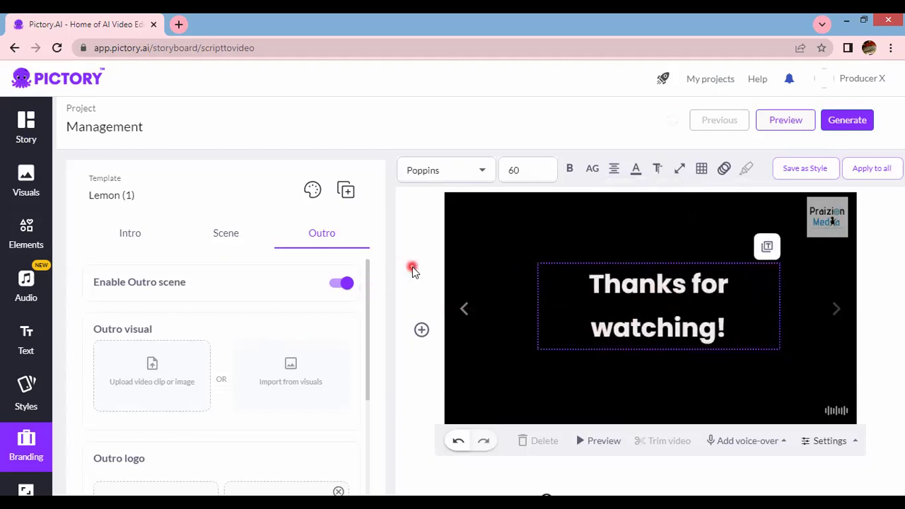
click(419, 267)
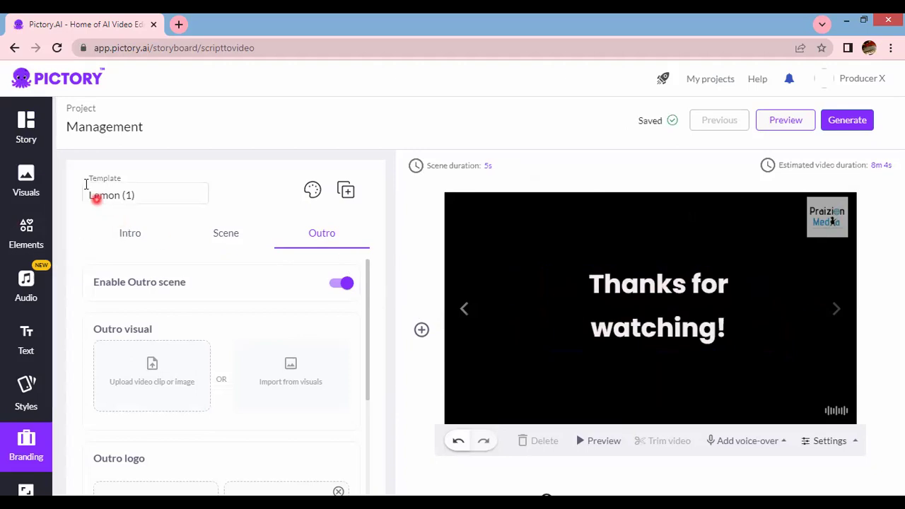
click(27, 138)
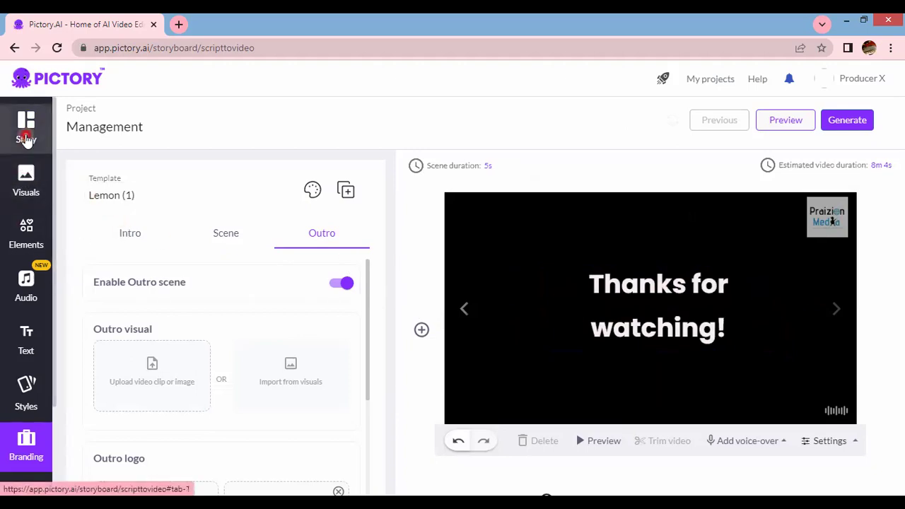
scroll(257, 278, down, 10)
scroll(259, 277, up, 12)
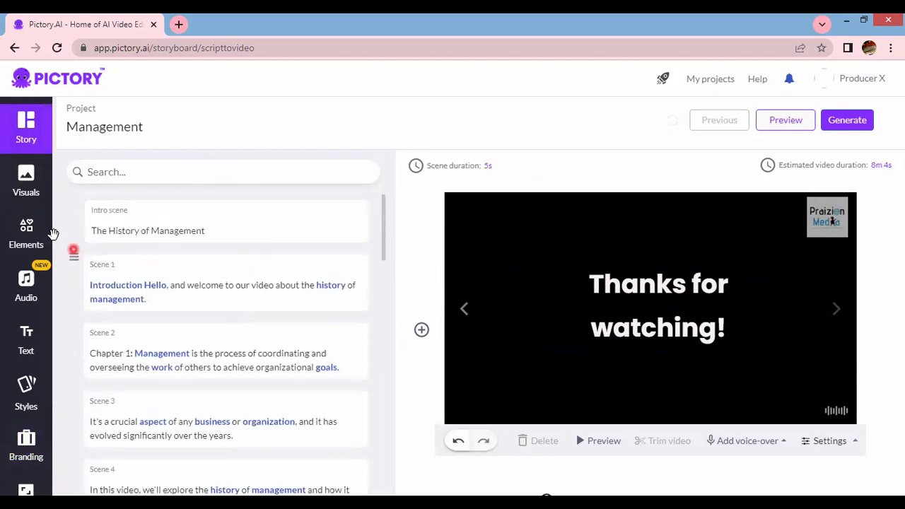
- Listen to a preview of the applied background music track Cosmos
click(33, 288)
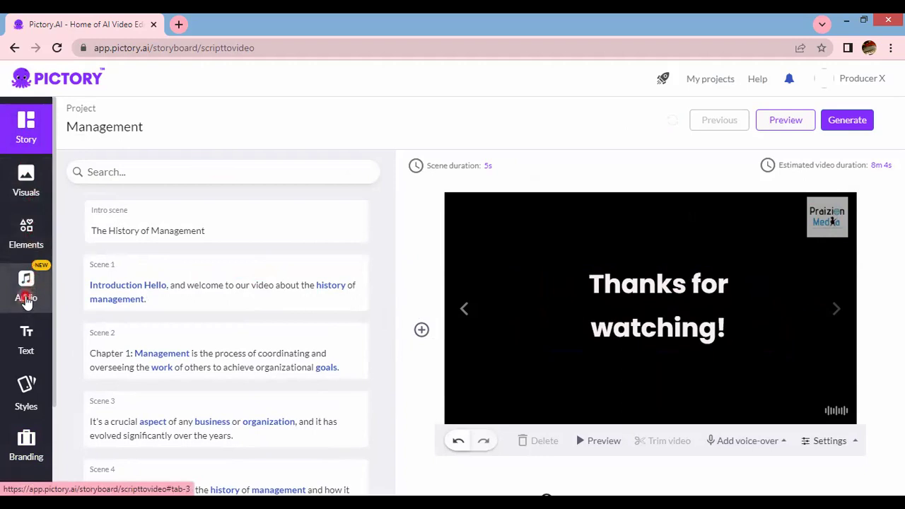
click(25, 298)
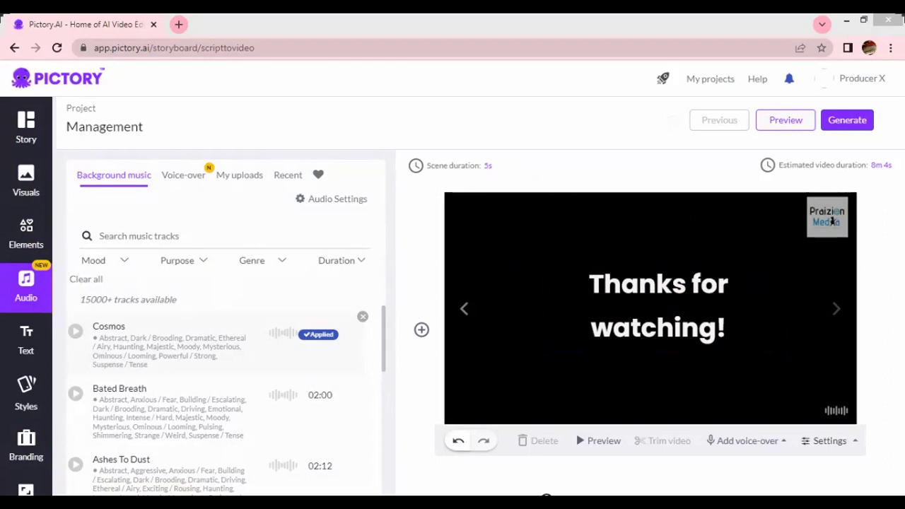
click(76, 337)
click(105, 340)
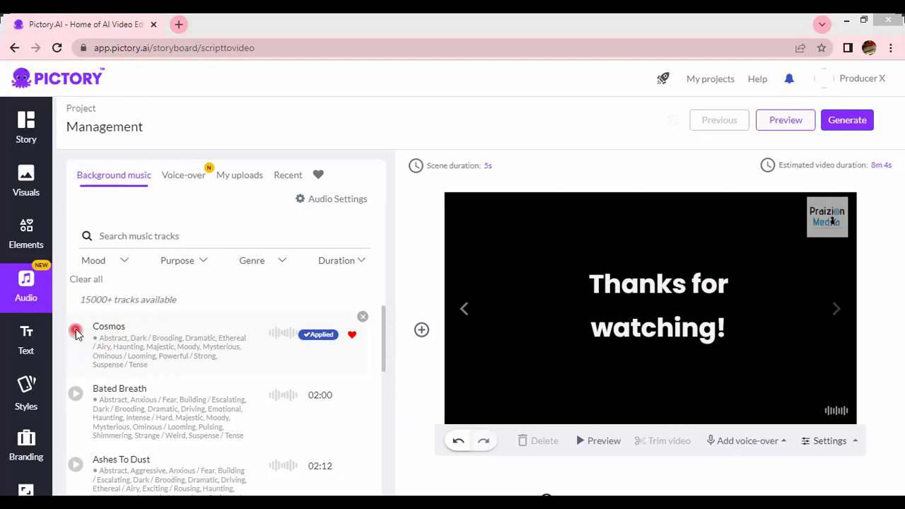
click(80, 338)
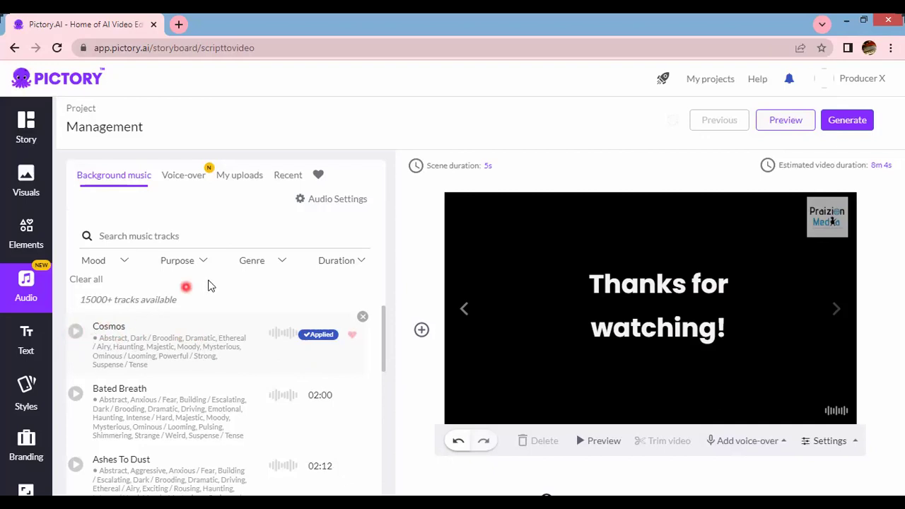
- Set the background music volume to 10%
click(325, 204)
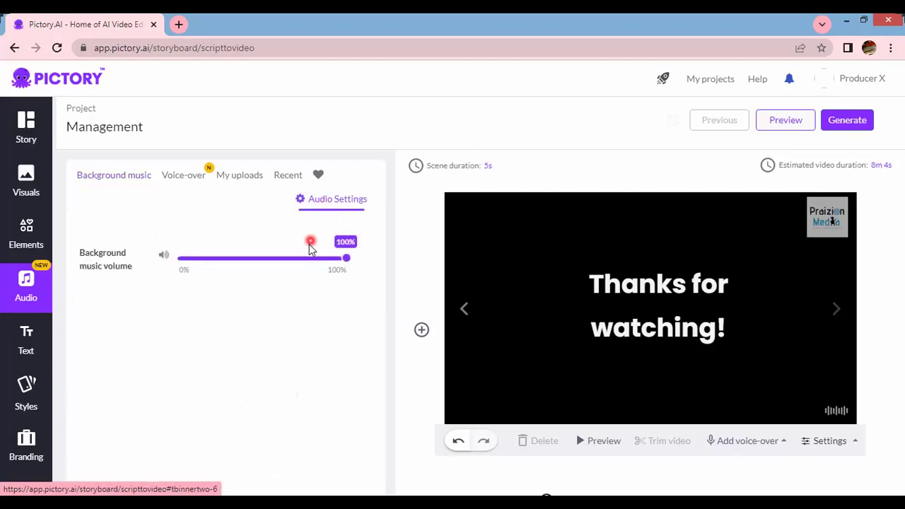
click(345, 261)
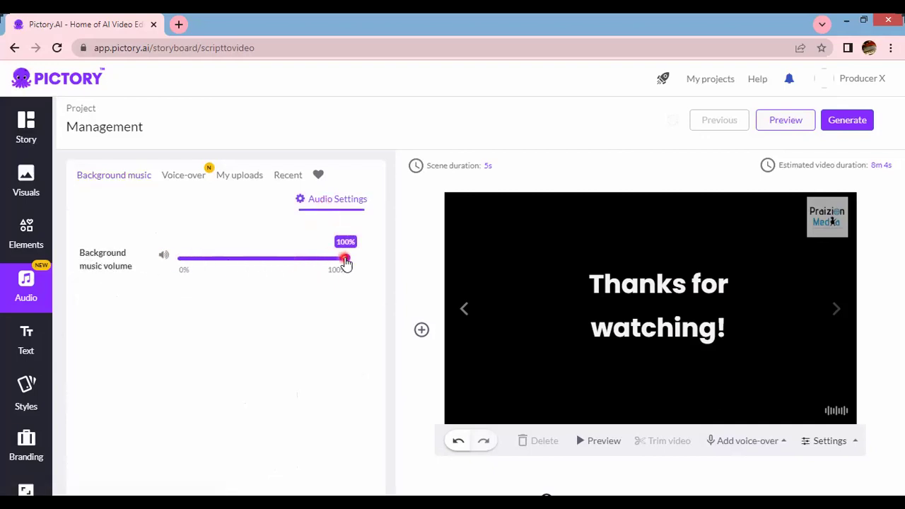
mouse_move(346, 262)
mouse_down()
mouse_move(182, 263)
mouse_move(196, 272)
mouse_up()
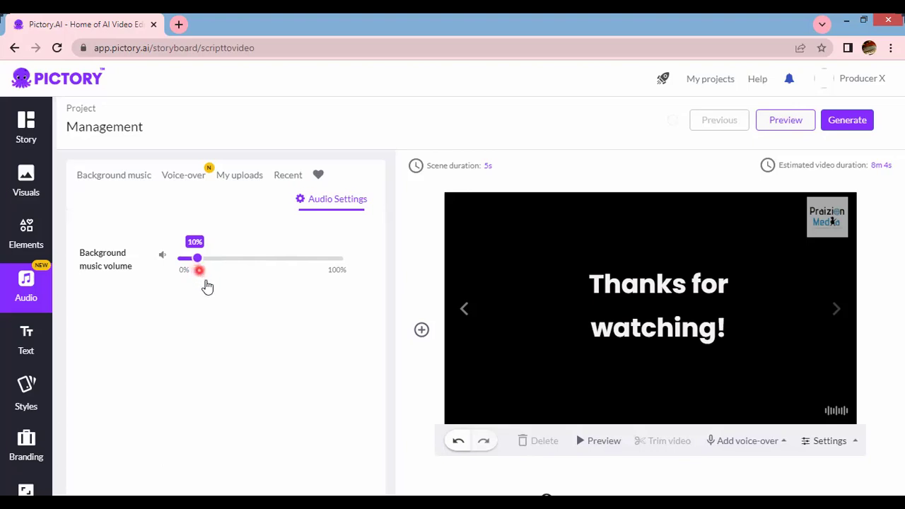
- Audition the background music tracks Cosmos, Bated Breath and Ashes To Dust for comparison
click(129, 188)
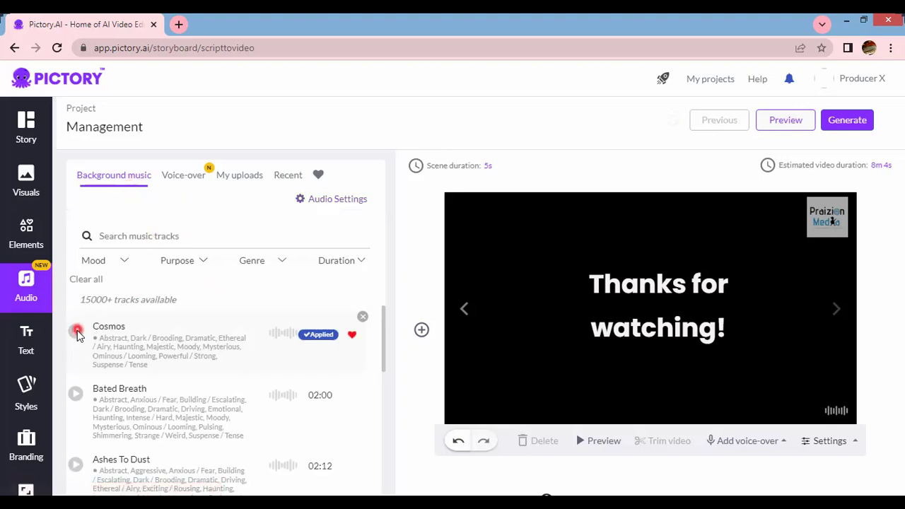
click(76, 332)
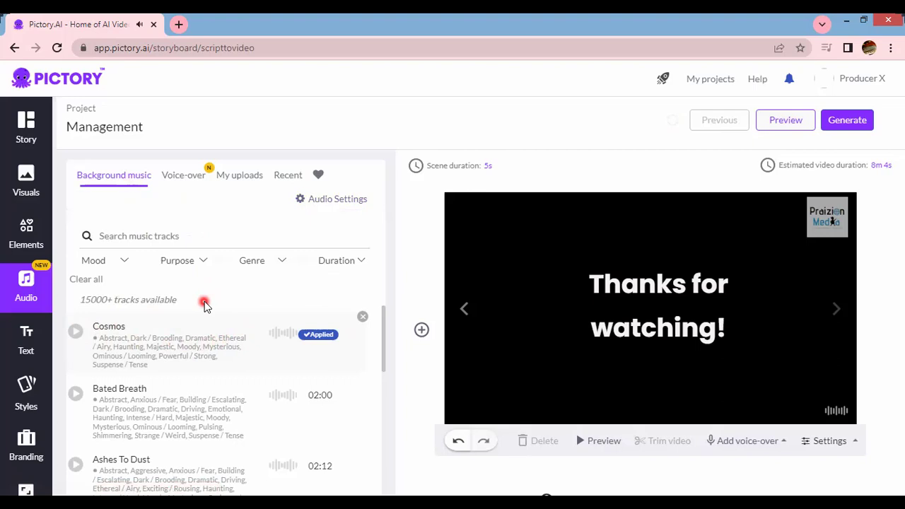
scroll(204, 340, down, 2)
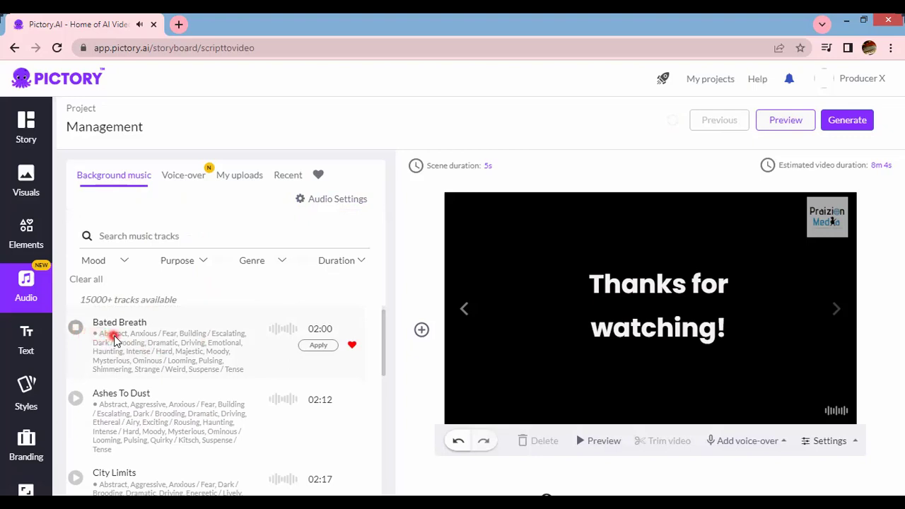
click(77, 400)
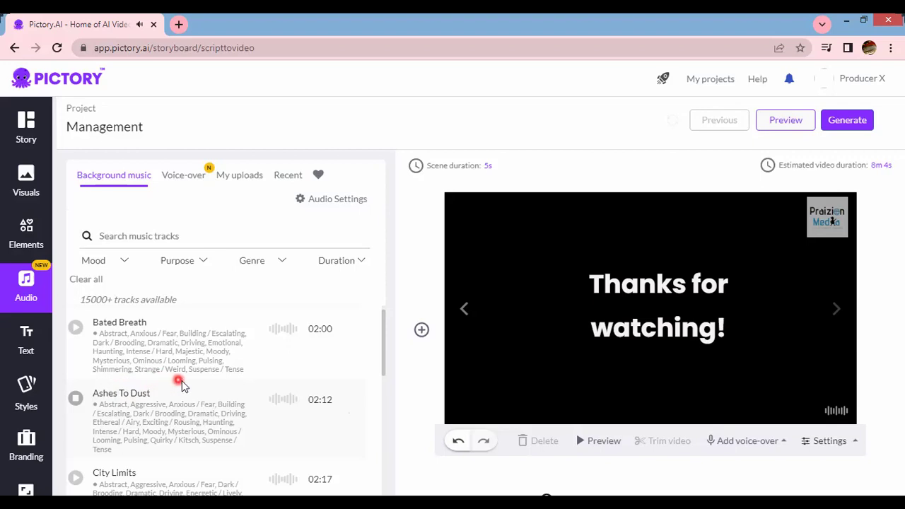
- Adjust the background music volume in the audio settings, leaving it at 10%
click(323, 206)
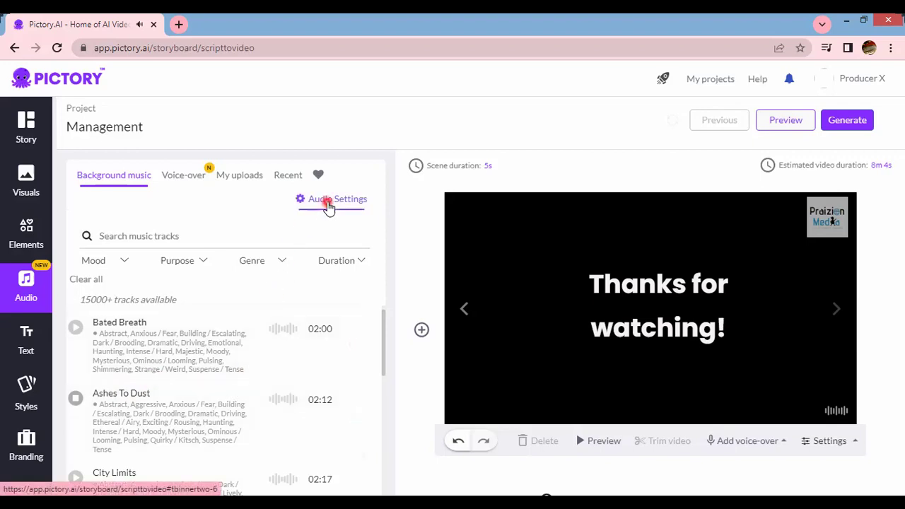
click(200, 261)
mouse_move(200, 260)
mouse_down()
mouse_move(187, 262)
mouse_move(196, 261)
mouse_up()
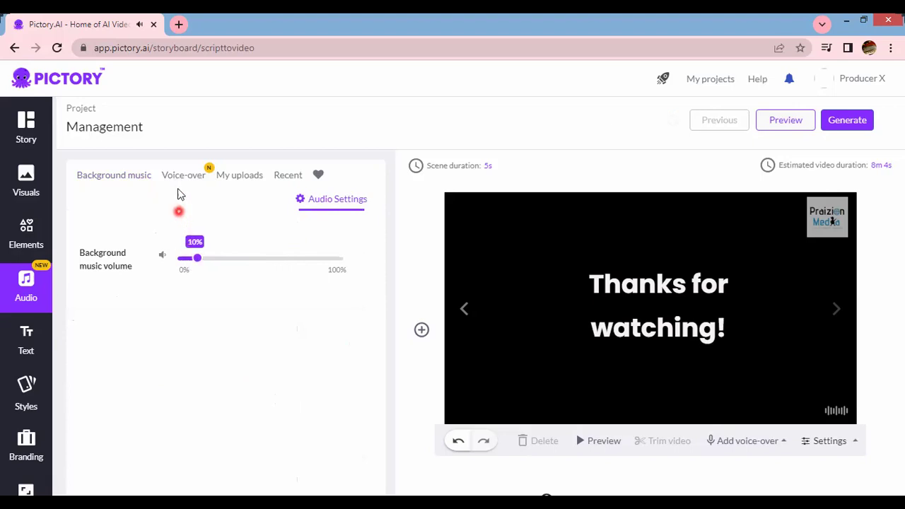
click(197, 131)
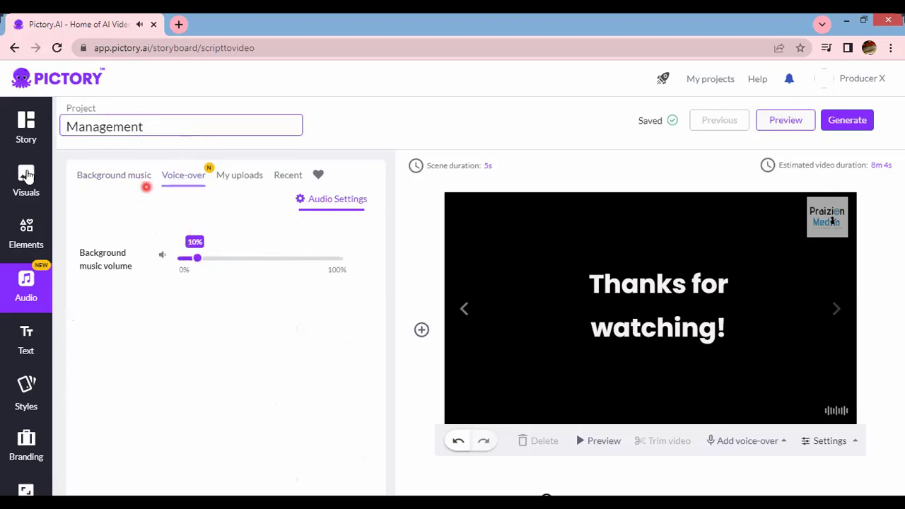
- Audition City Limits and Ashes To Dust, and apply Ashes To Dust as the background music track
click(122, 175)
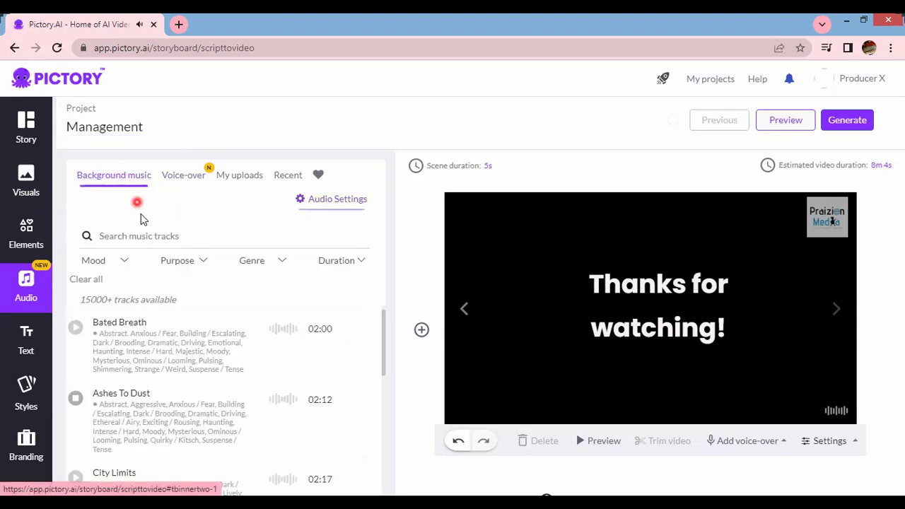
mouse_move(82, 396)
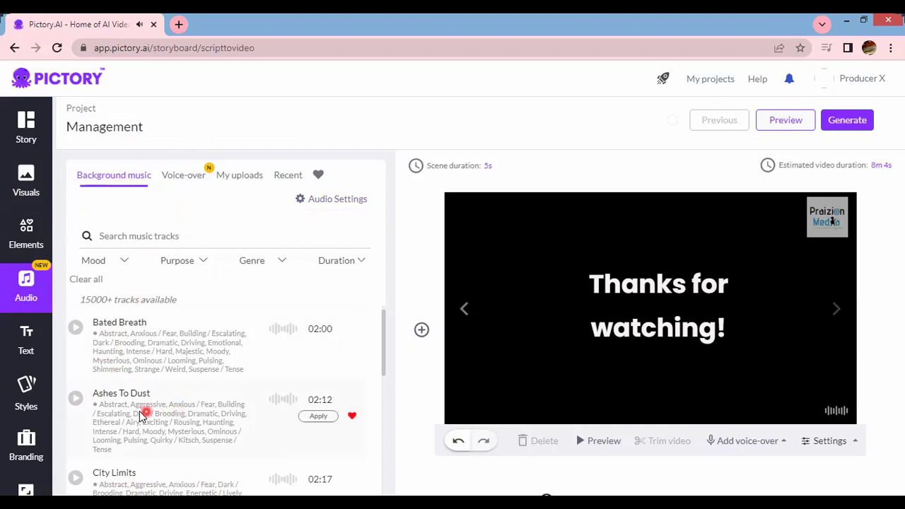
click(76, 478)
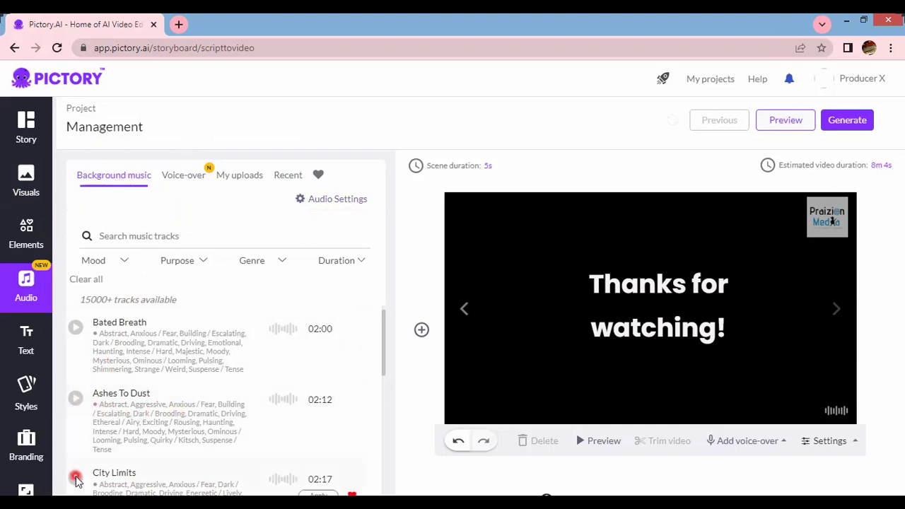
scroll(121, 396, down, 1)
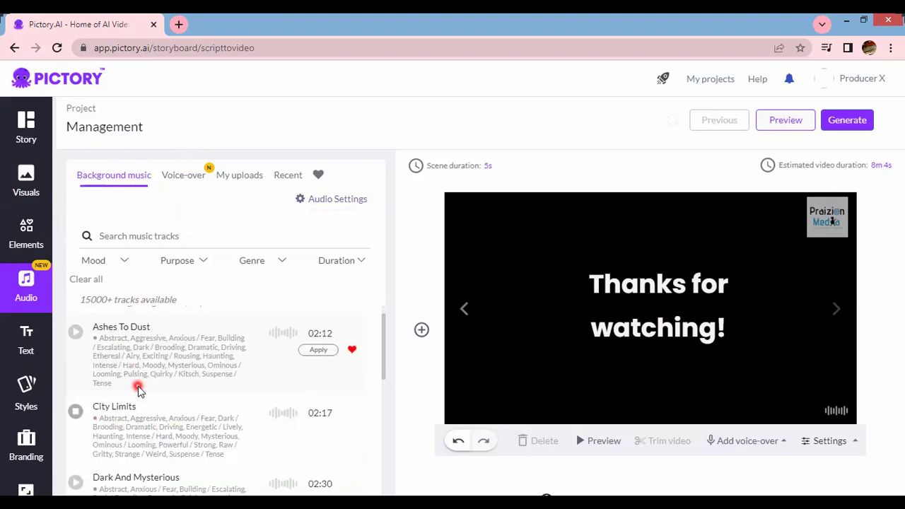
click(76, 333)
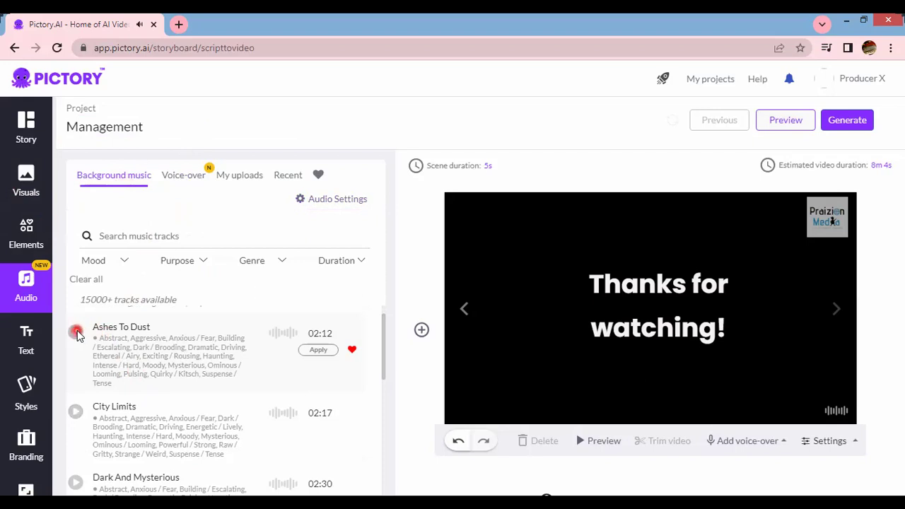
click(77, 334)
click(318, 351)
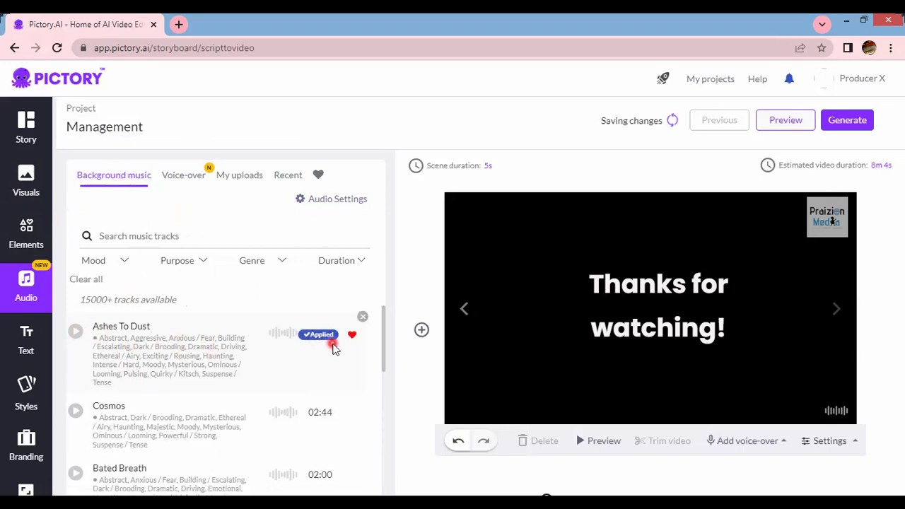
click(324, 201)
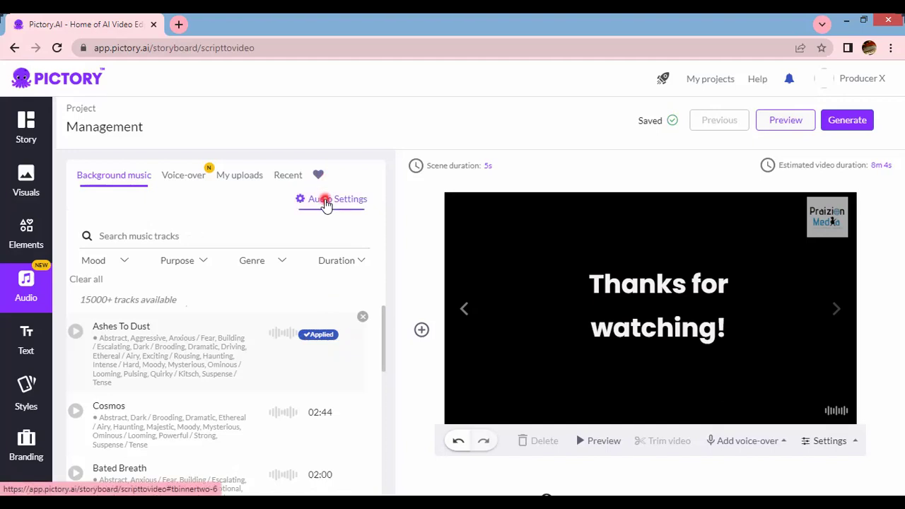
click(117, 268)
- Select the intro scene "The History of Management" and bring up the list of voice-over voices
click(182, 181)
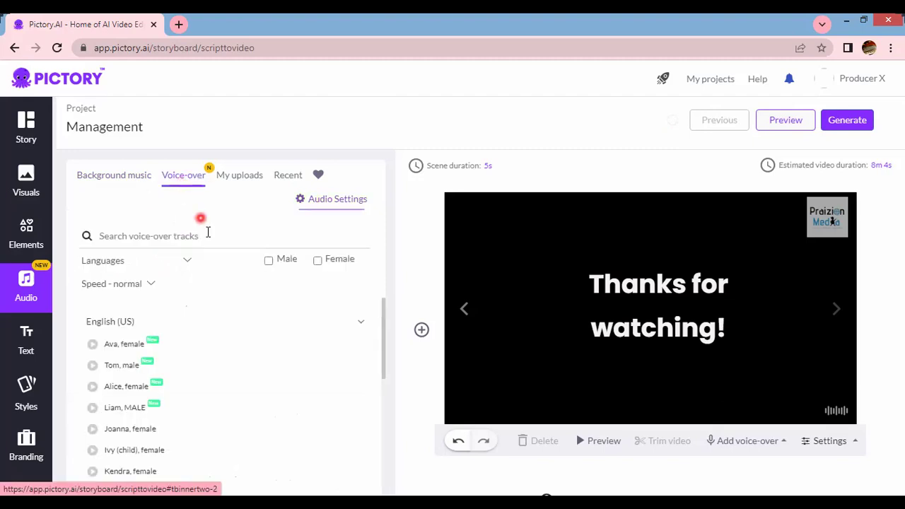
click(209, 237)
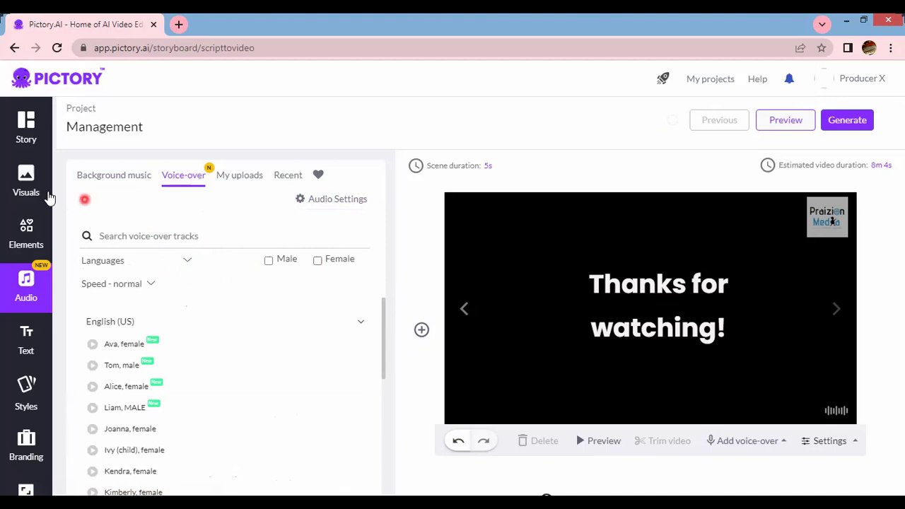
click(26, 138)
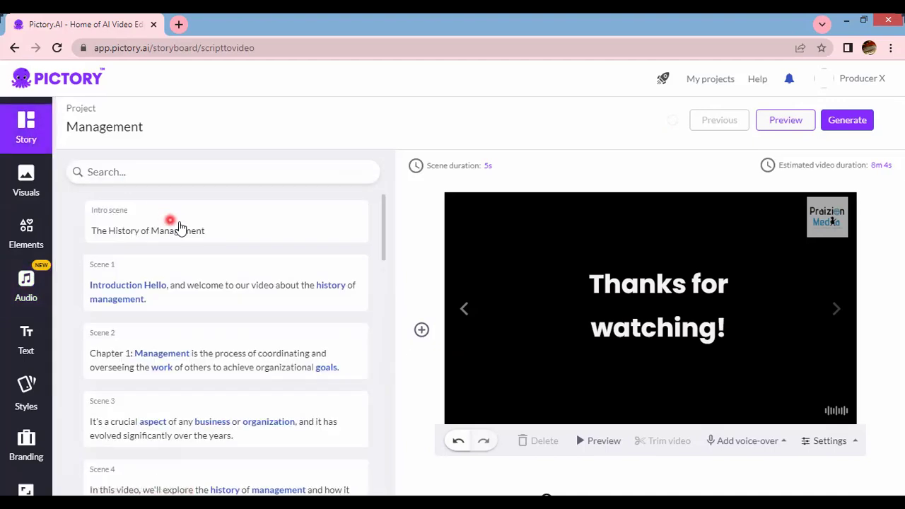
click(199, 224)
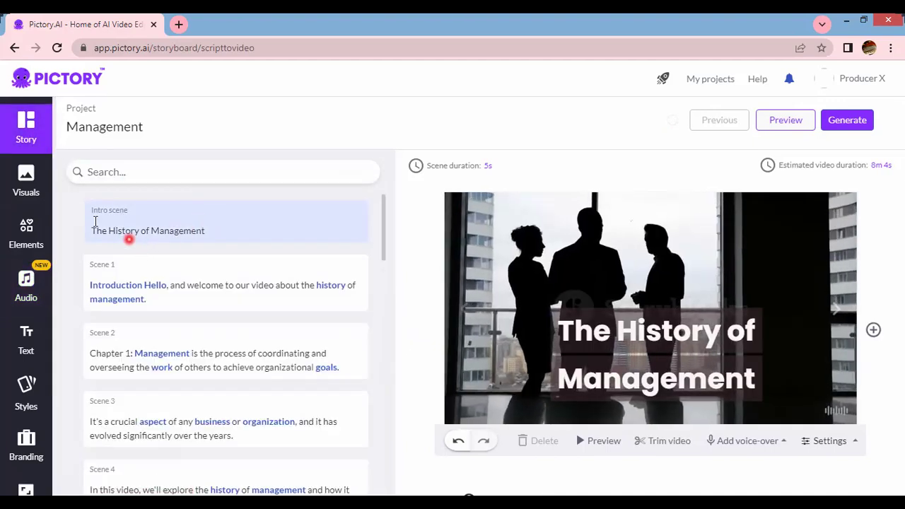
click(32, 290)
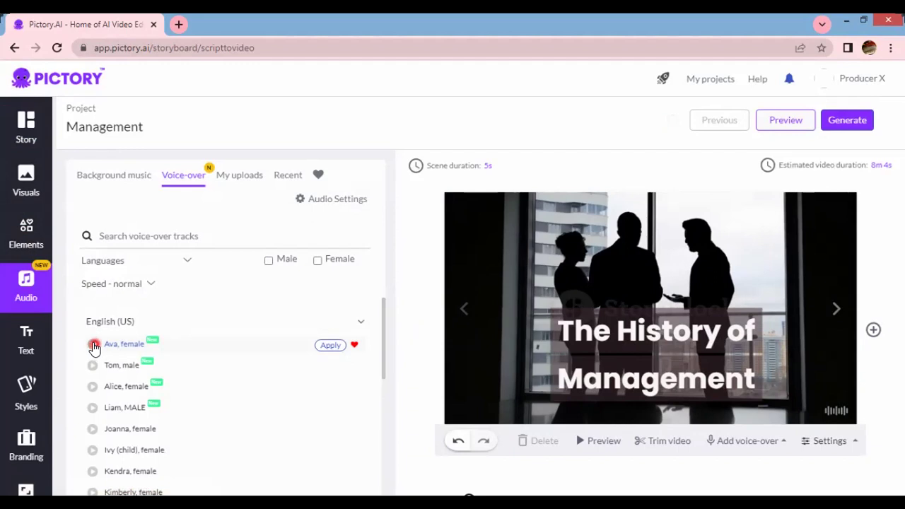
- Listen to the samples of the English (US) voices Ava and Tom and look through the other voices
click(95, 346)
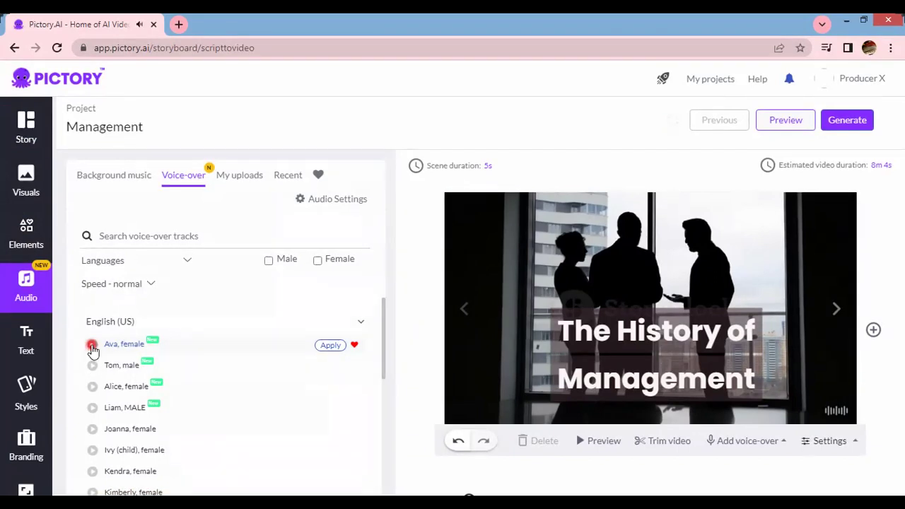
click(93, 366)
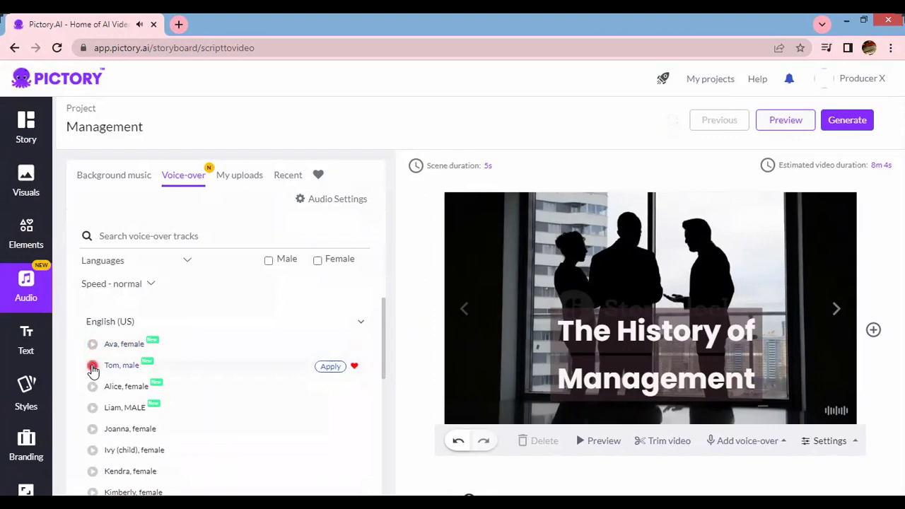
scroll(118, 323, down, 1)
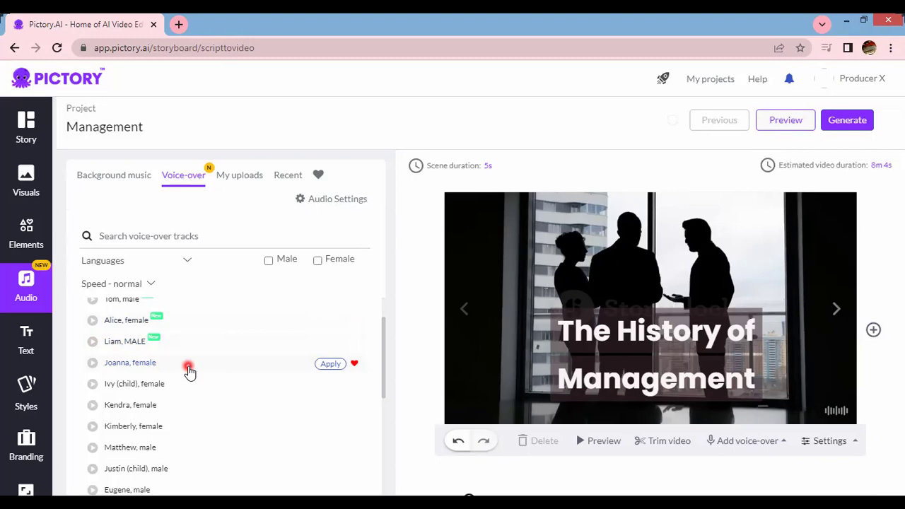
scroll(178, 366, up, 1)
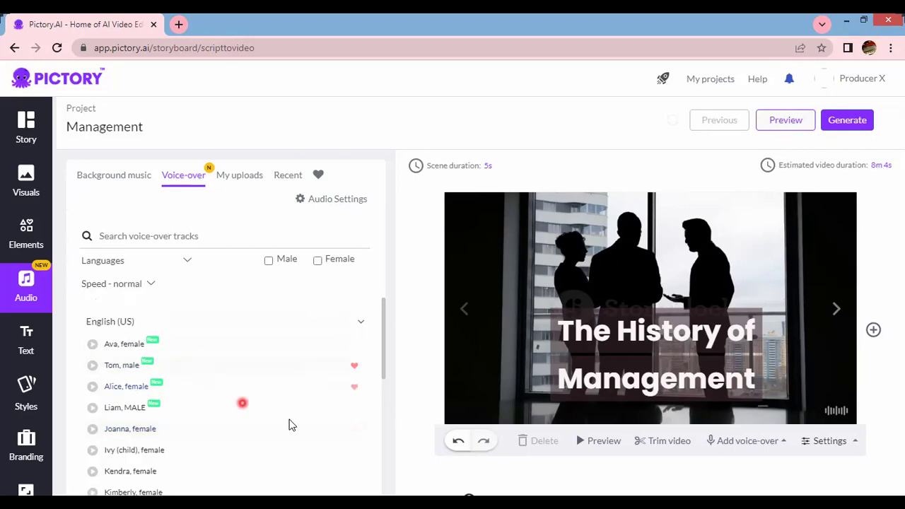
- Set the voice-over speed to 95% and apply the English (US) male voice Liam
mouse_move(314, 410)
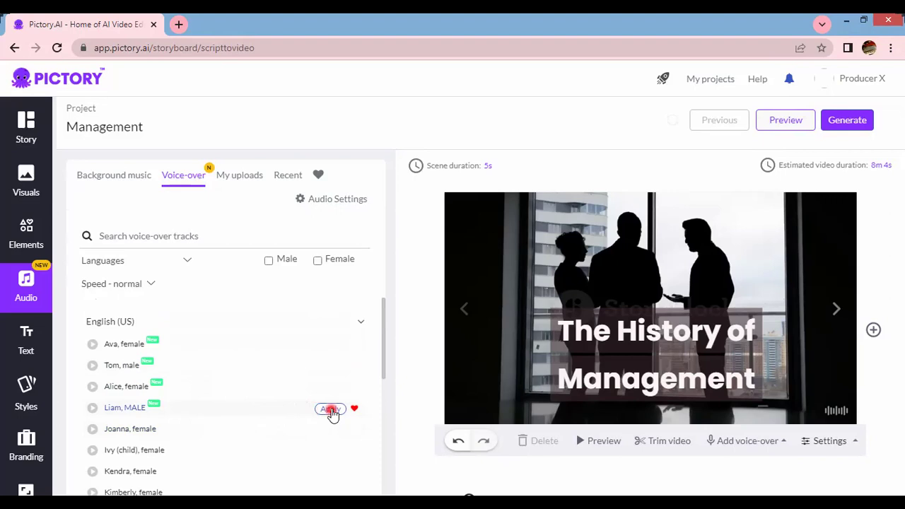
click(146, 289)
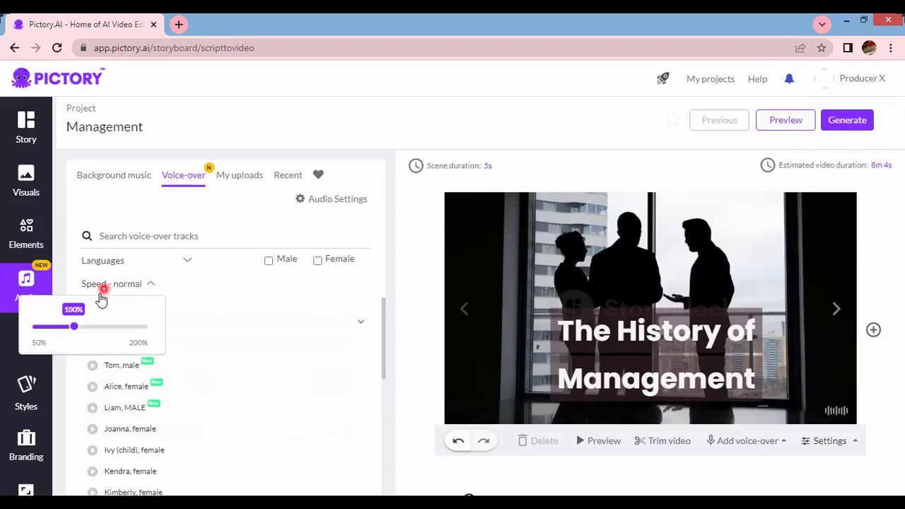
click(76, 329)
drag(77, 333, 68, 331)
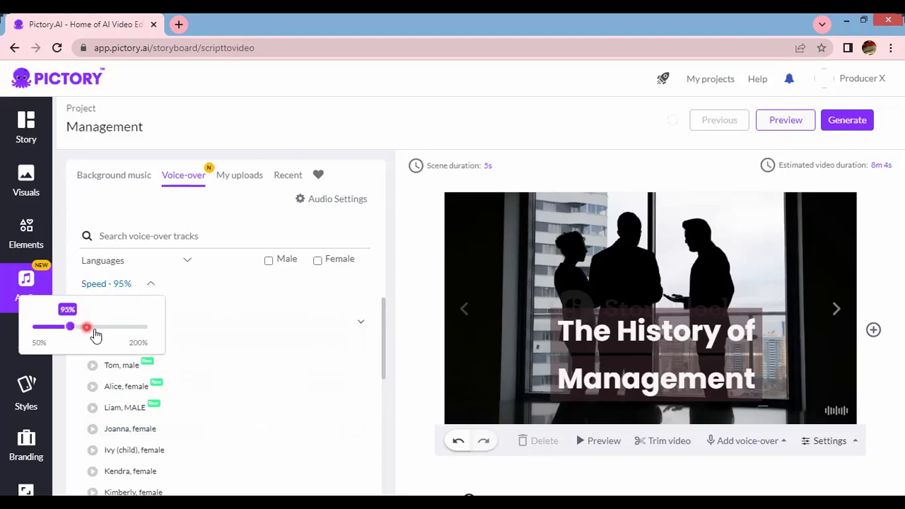
click(151, 333)
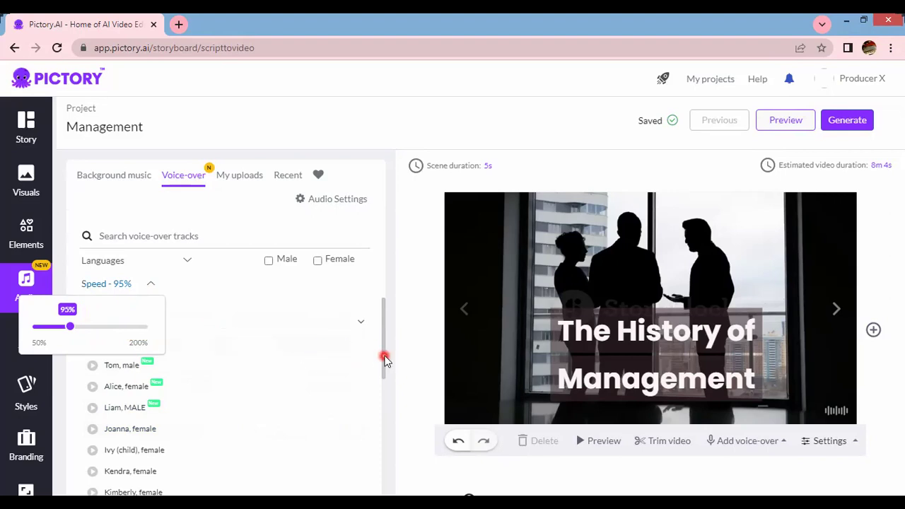
mouse_move(203, 415)
click(328, 412)
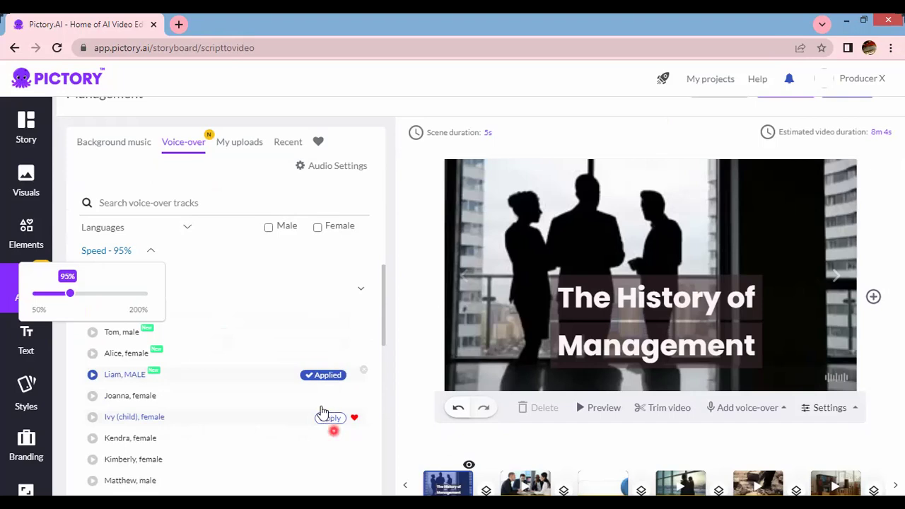
- Preview the intro scene and scene 1 to check the applied voice-over with captions and visuals
click(605, 413)
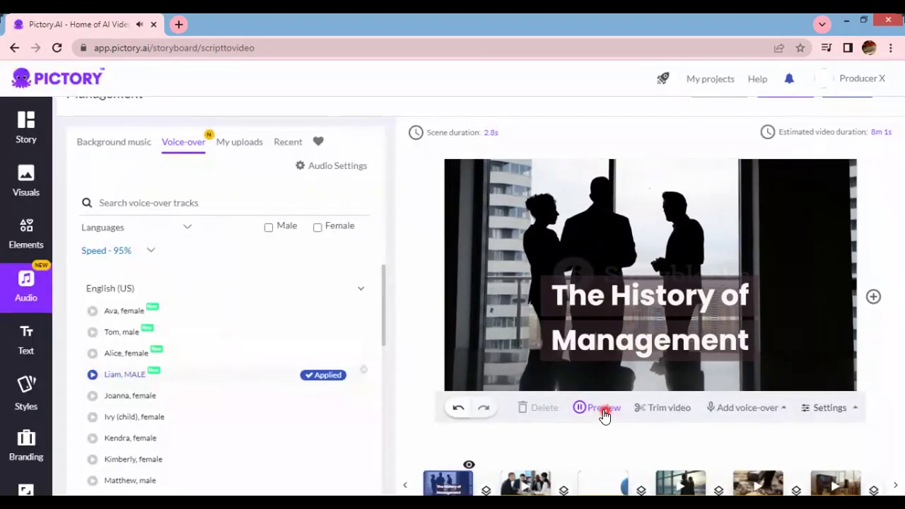
click(602, 414)
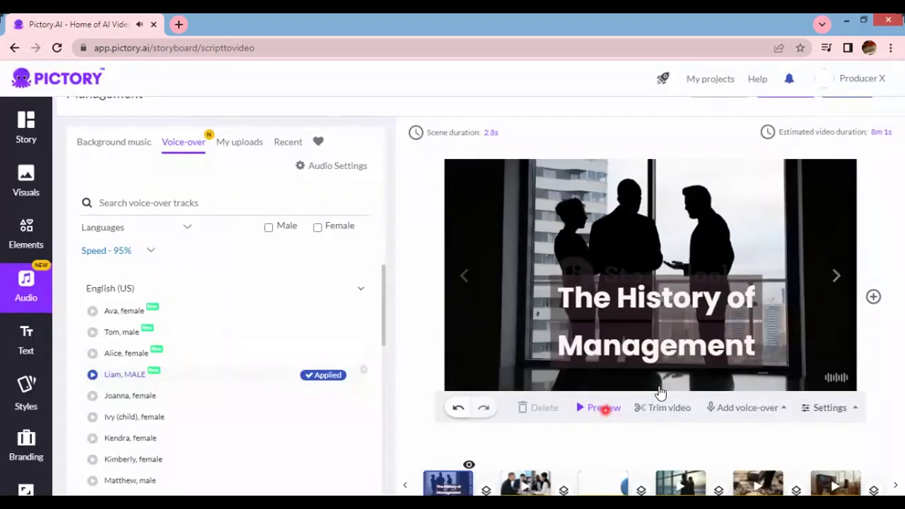
click(834, 276)
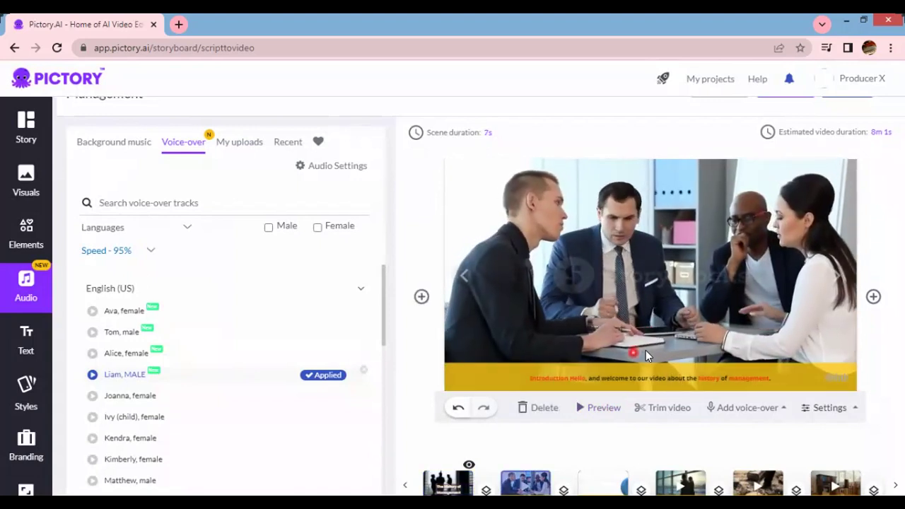
click(610, 413)
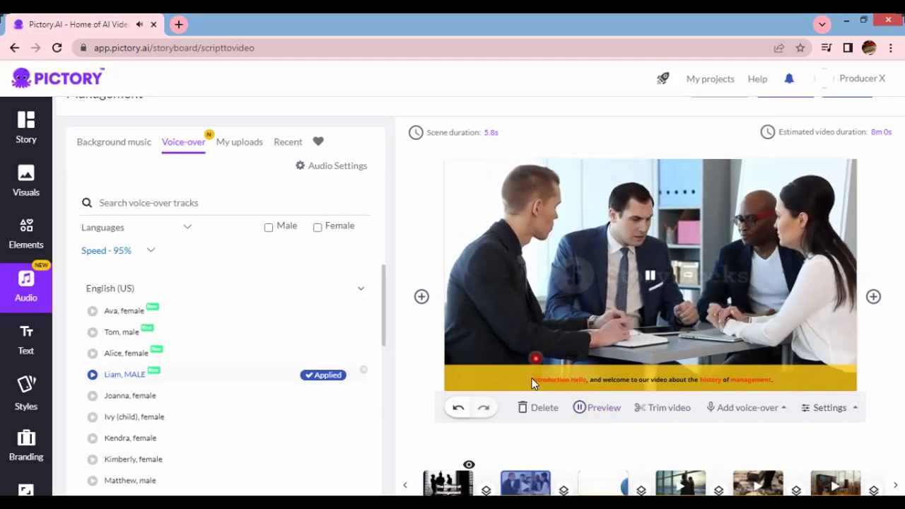
click(582, 408)
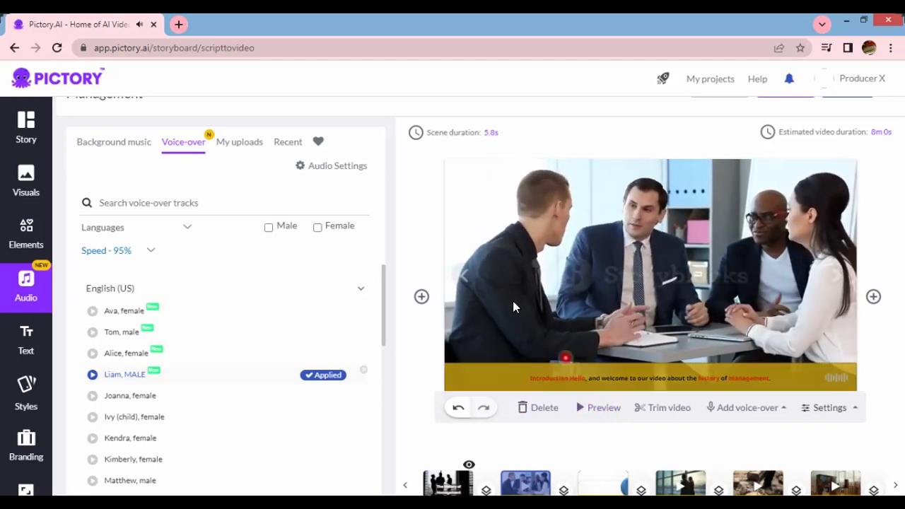
- Remove the comma after "Hello" in the scene 1 script text
click(26, 127)
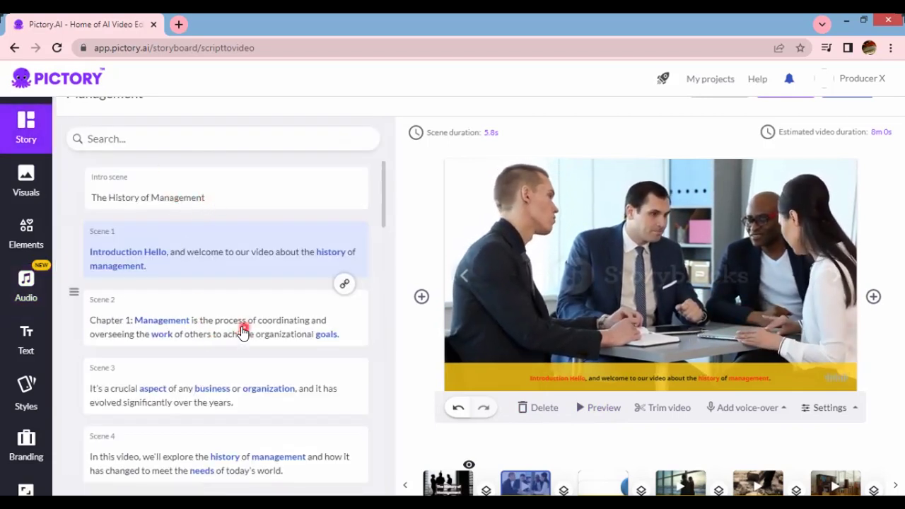
click(170, 252)
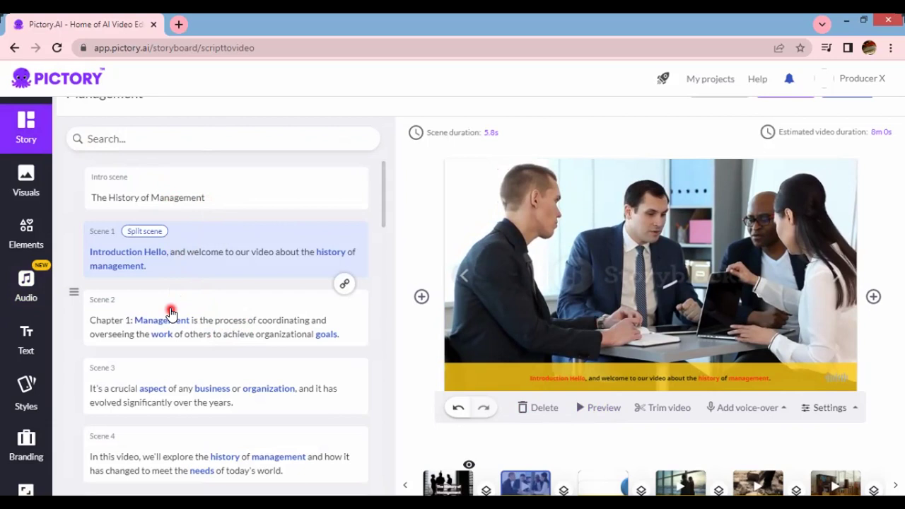
key(BackSpace)
text(!)
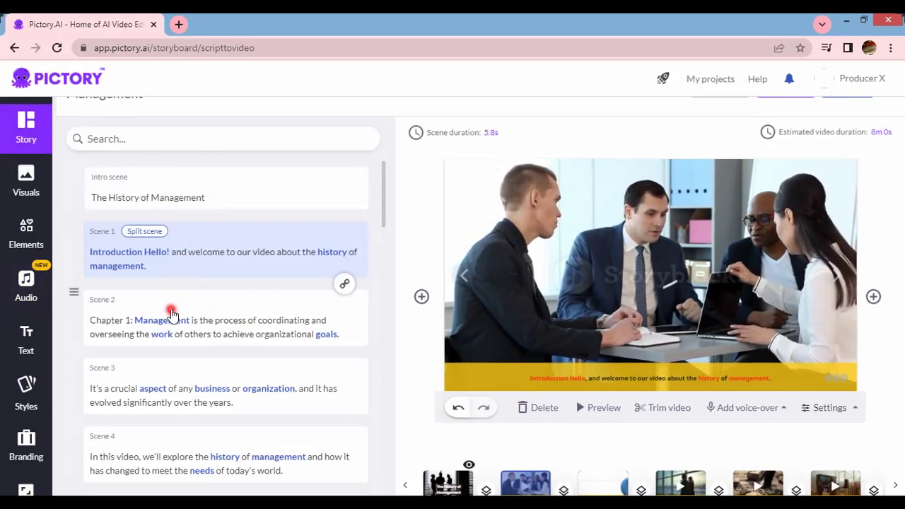
key(BackSpace)
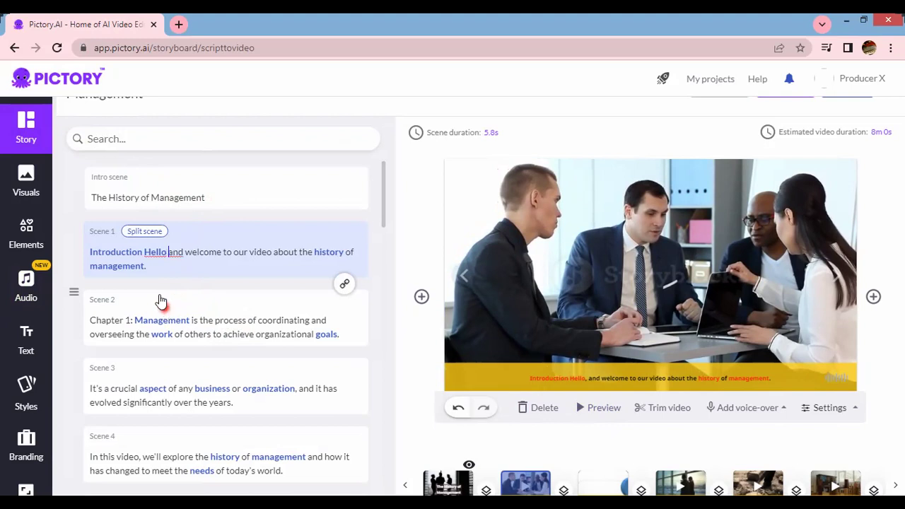
- Delete the word "Introduction" from the scene 1 script so that it starts with "Hello and welcome"
click(146, 252)
key(BackSpace)
key(BackSpace)
key(BackSpace)
key(BackSpace)
key(BackSpace)
key(BackSpace)
key(BackSpace)
key(BackSpace)
key(BackSpace)
key(BackSpace)
key(BackSpace)
key(BackSpace)
key(BackSpace)
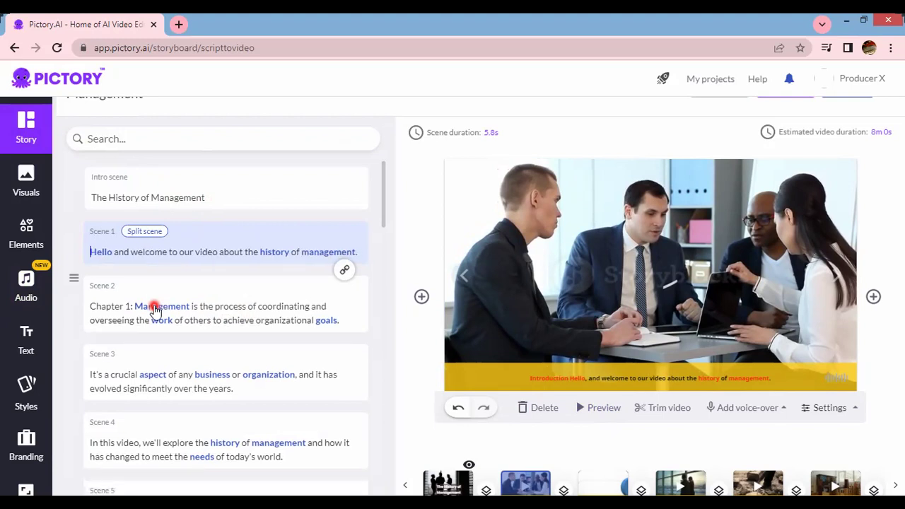
click(128, 252)
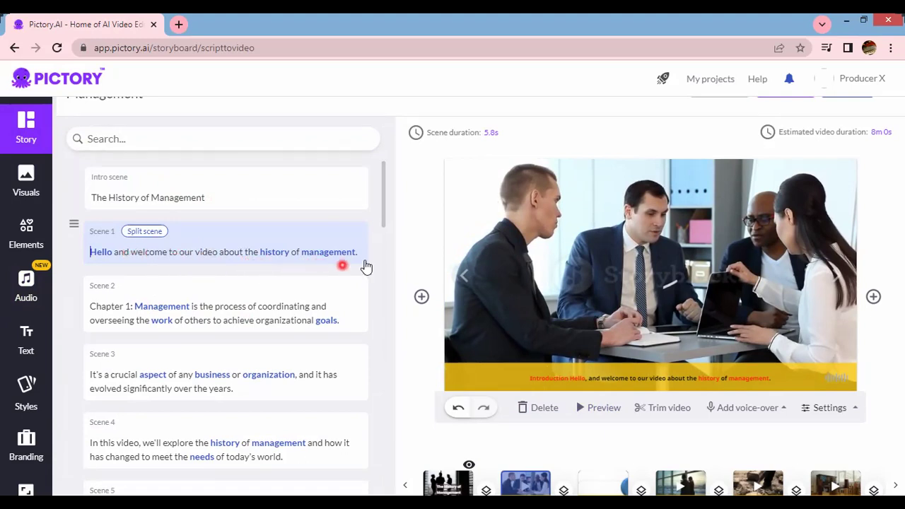
- Preview scene 1 with its edited text, and scene 2, to check the voice-over against the captions
click(605, 411)
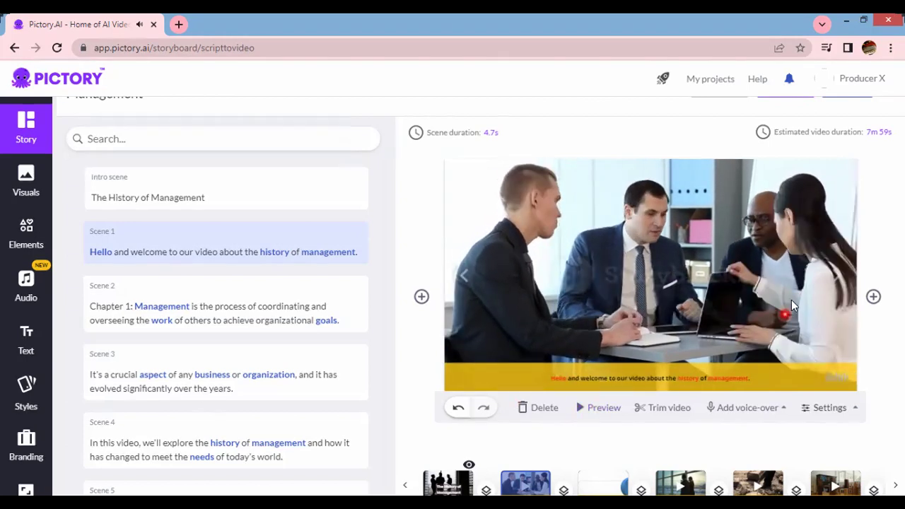
click(836, 279)
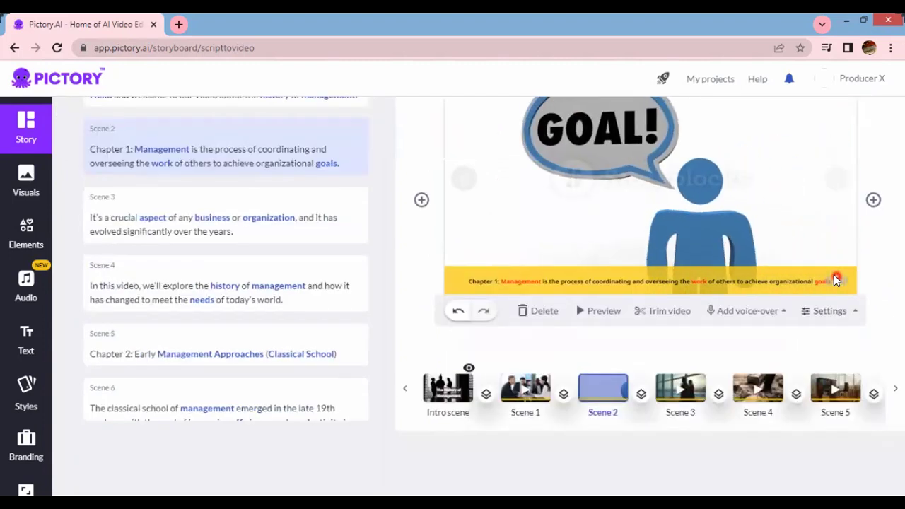
click(641, 332)
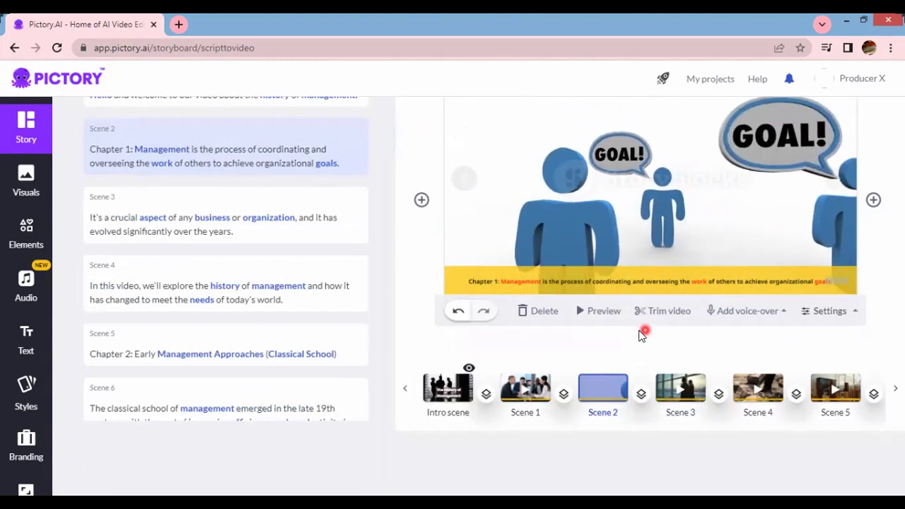
click(602, 312)
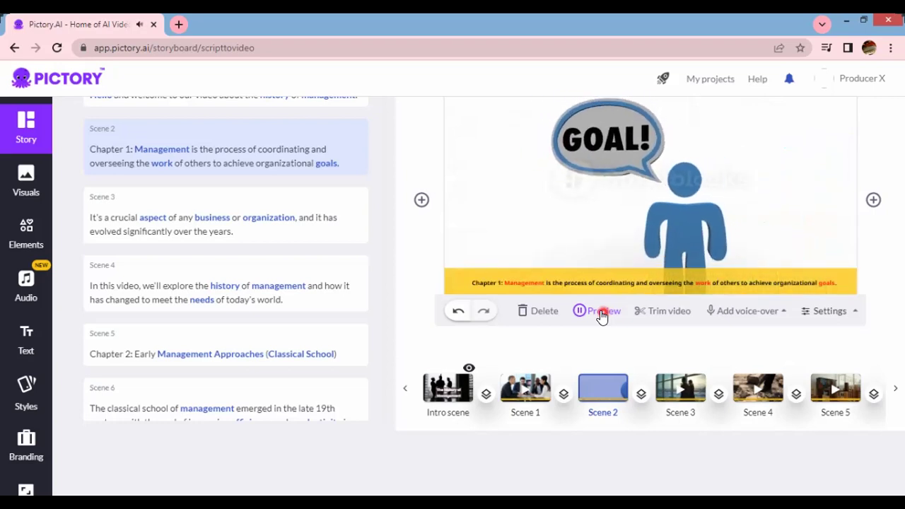
- Set the voice-over speed to 90% for the applied Liam voice
scroll(600, 316, up, 1)
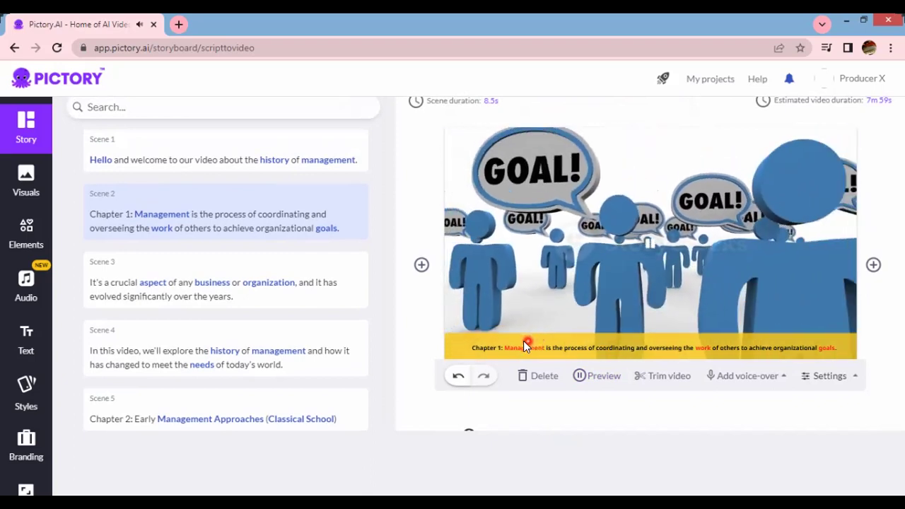
click(25, 293)
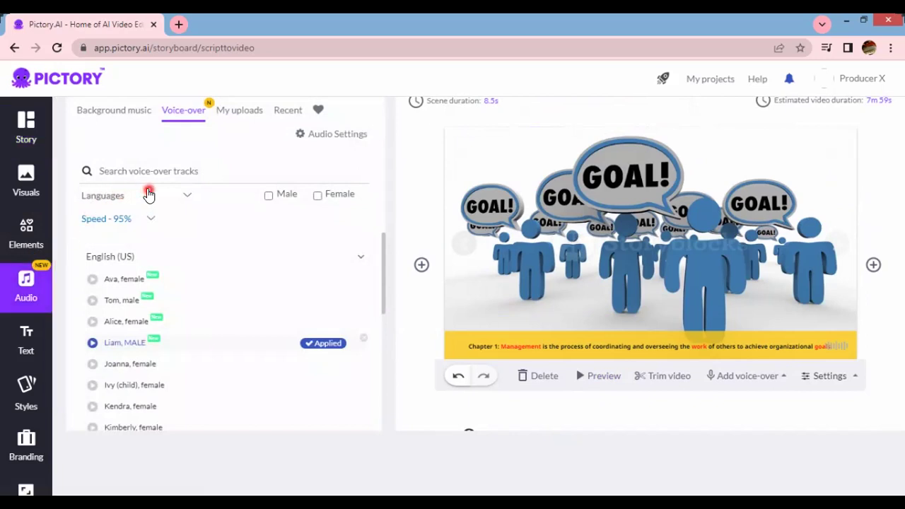
click(129, 221)
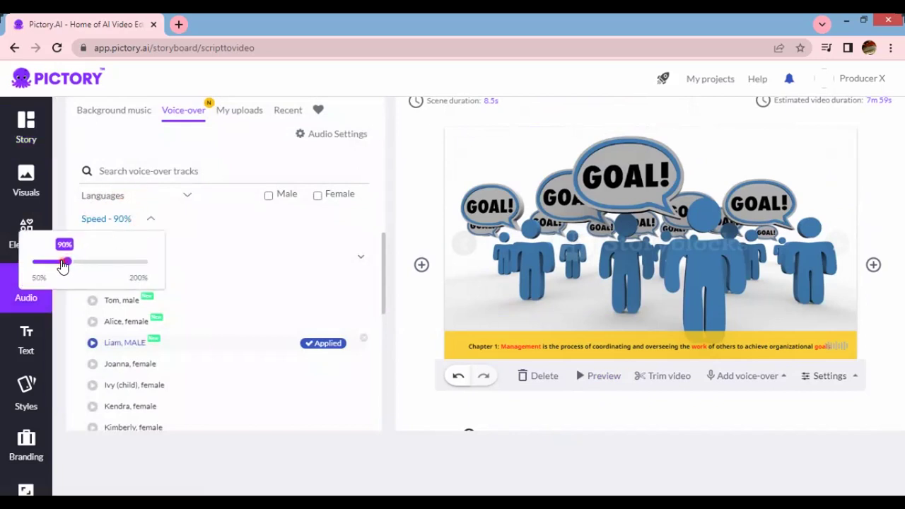
drag(62, 265, 66, 265)
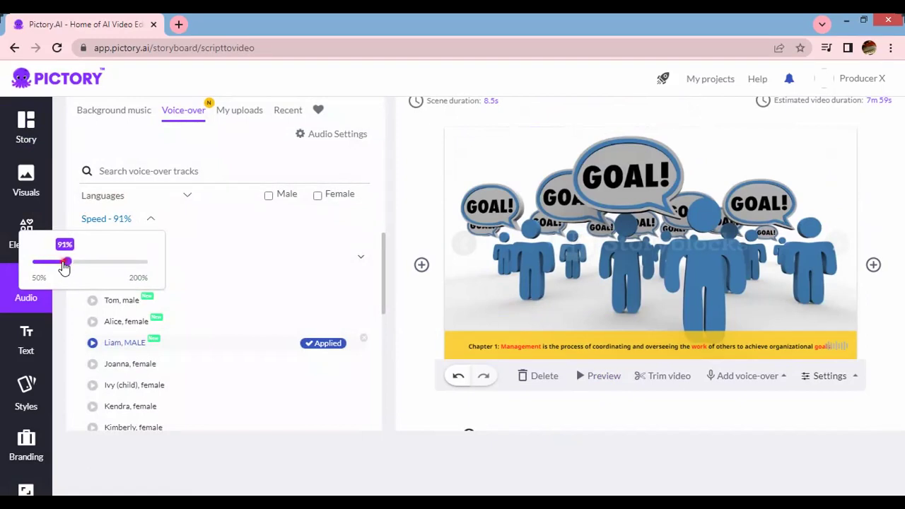
drag(64, 266, 66, 262)
click(418, 341)
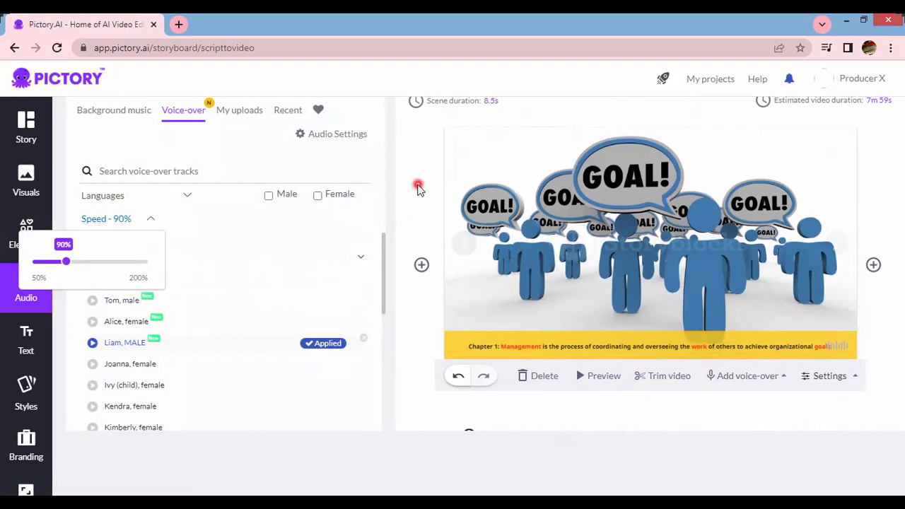
click(418, 188)
- Examine the script text of the scenes in the story, from scene 1 through the later chapters
scroll(432, 241, up, 1)
click(31, 126)
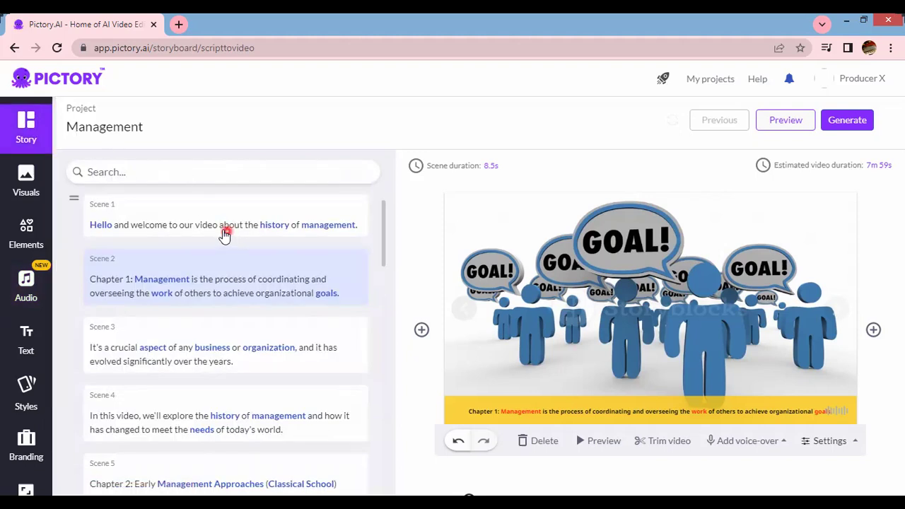
scroll(217, 263, down, 4)
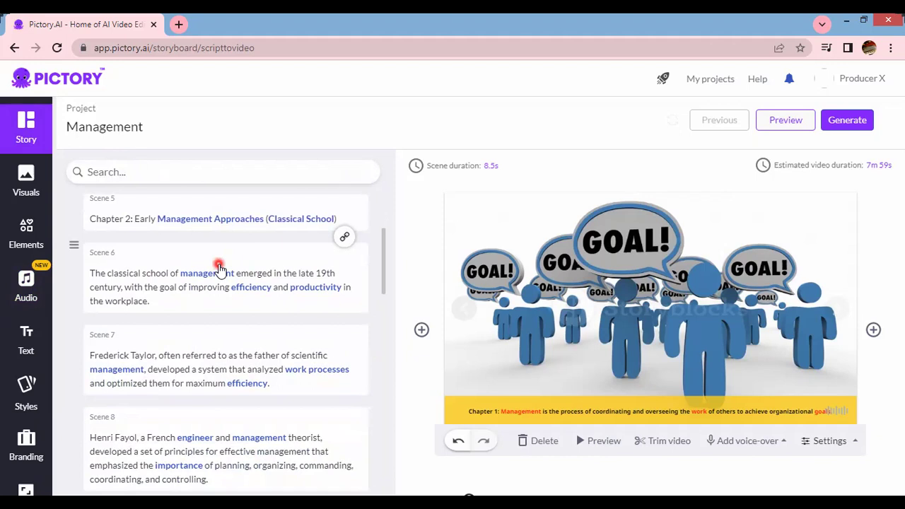
scroll(219, 268, down, 3)
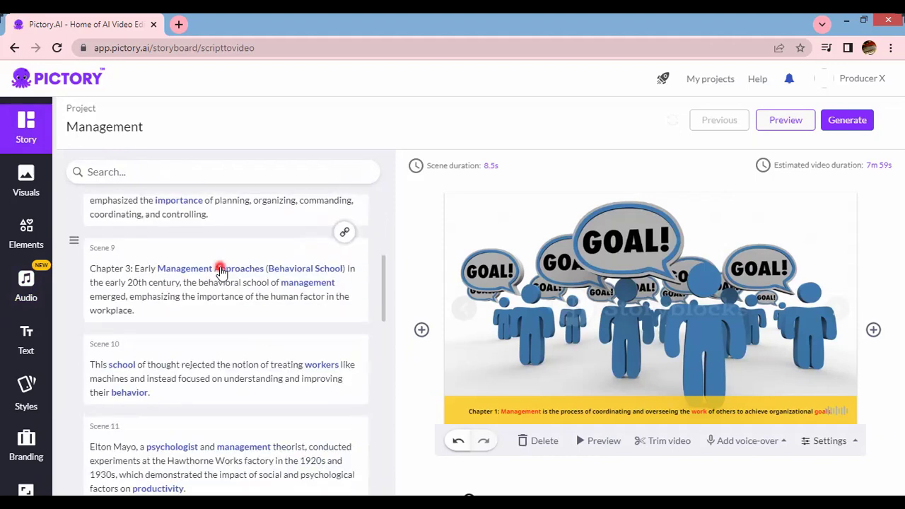
scroll(221, 273, down, 3)
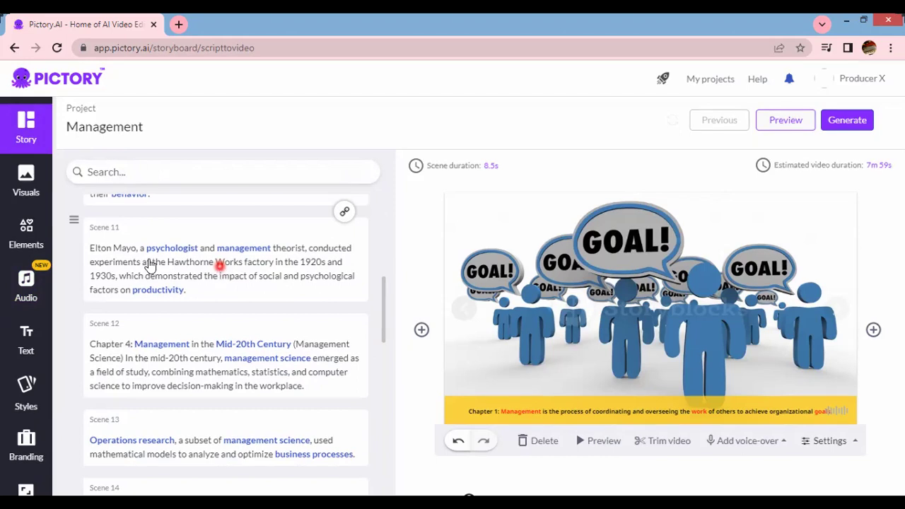
scroll(148, 273, down, 4)
scroll(170, 279, up, 2)
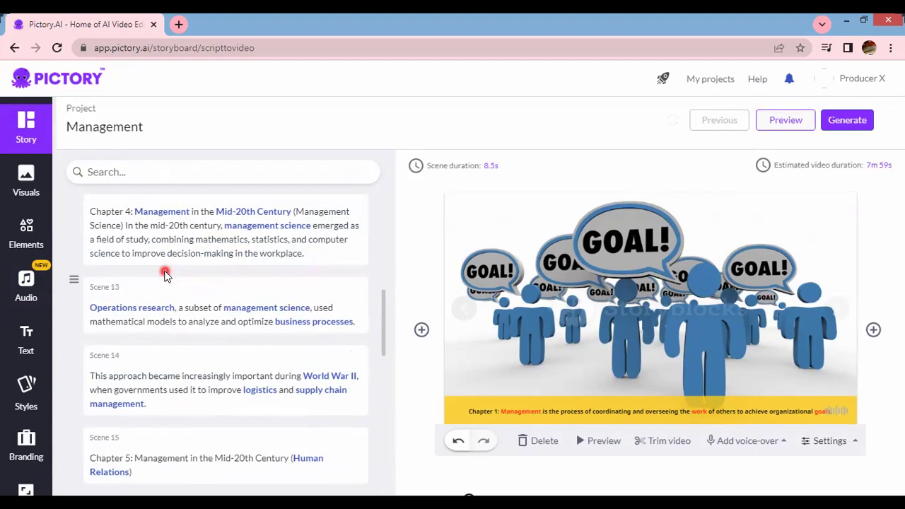
scroll(142, 262, down, 20)
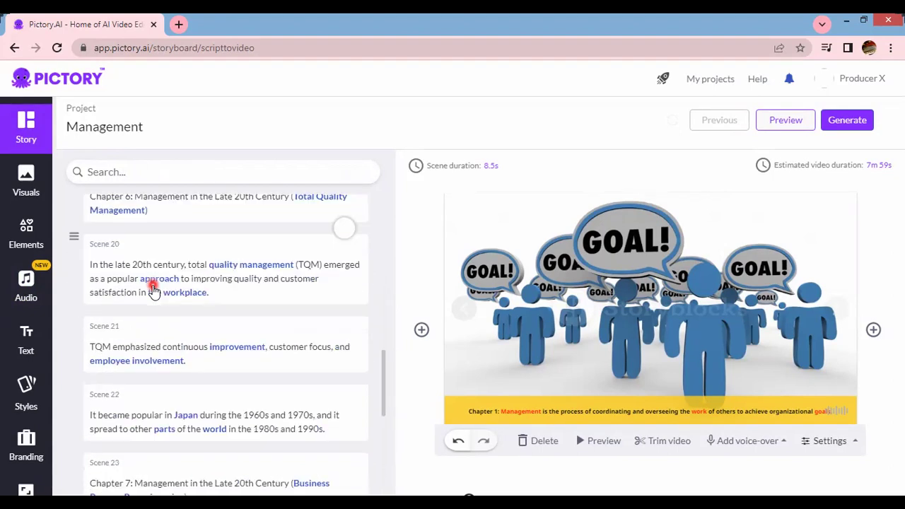
scroll(160, 289, down, 5)
scroll(160, 289, up, 10)
scroll(159, 289, up, 20)
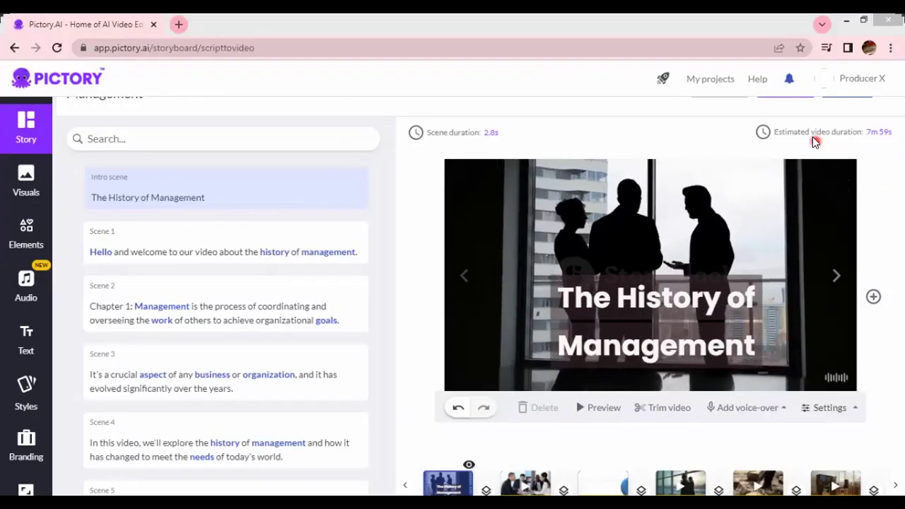
- Generate the Management video and download it to the computer
click(842, 83)
scroll(814, 247, up, 1)
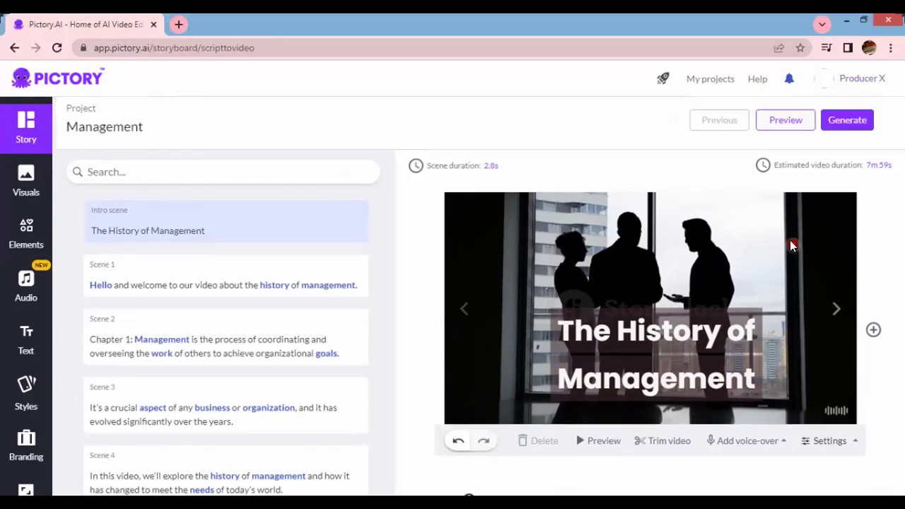
click(848, 121)
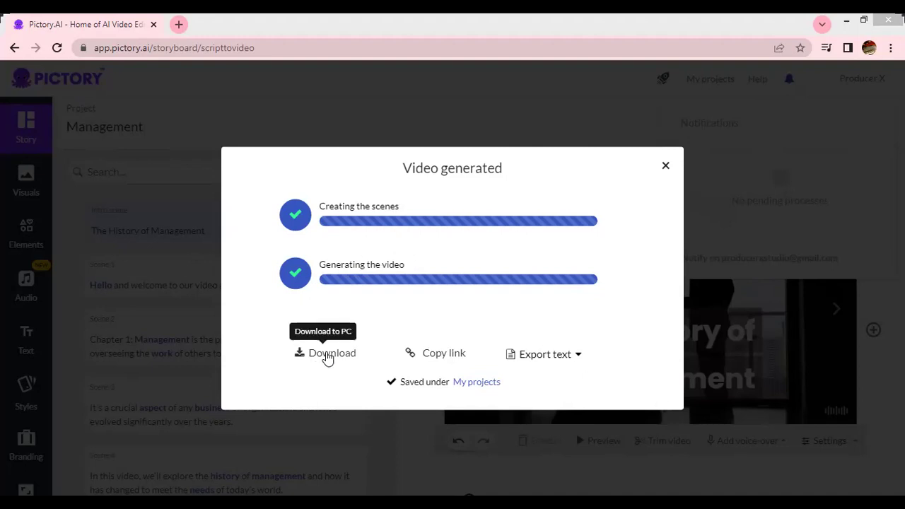
click(329, 357)
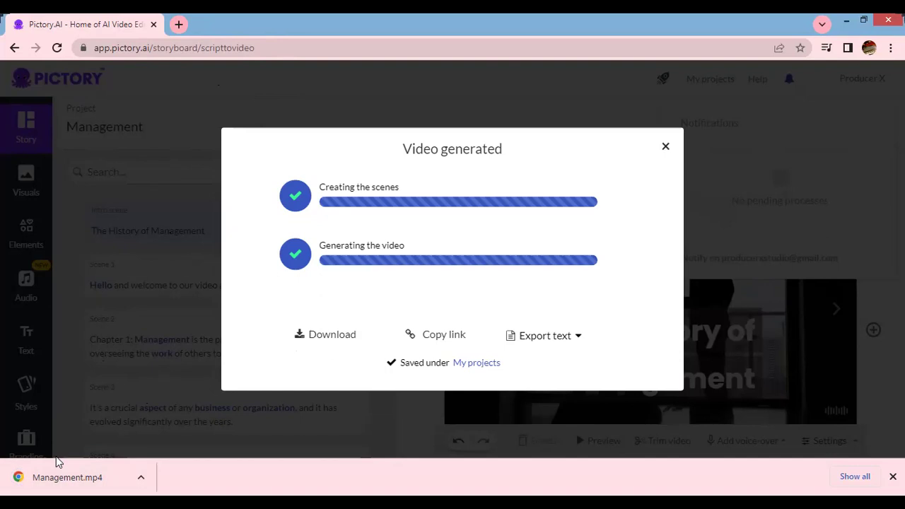
- Open the downloaded Management.mp4 and play it in full screen
click(61, 479)
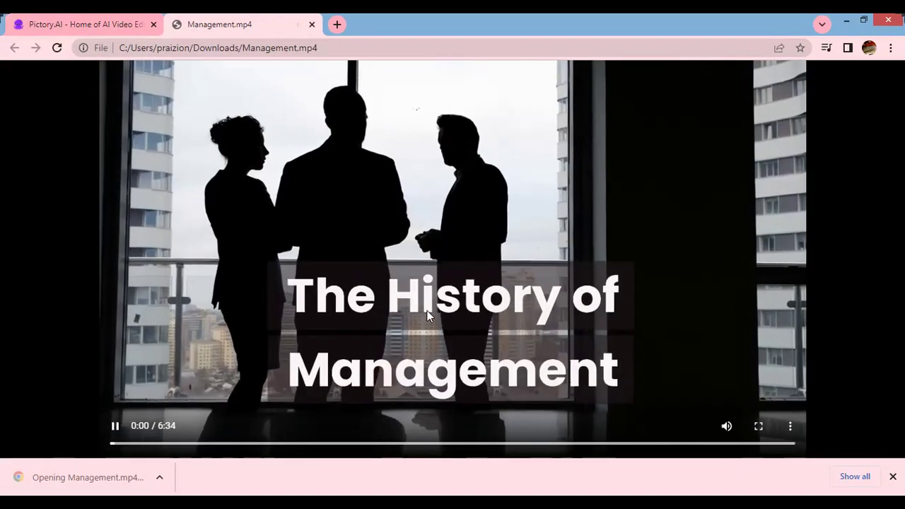
click(759, 426)
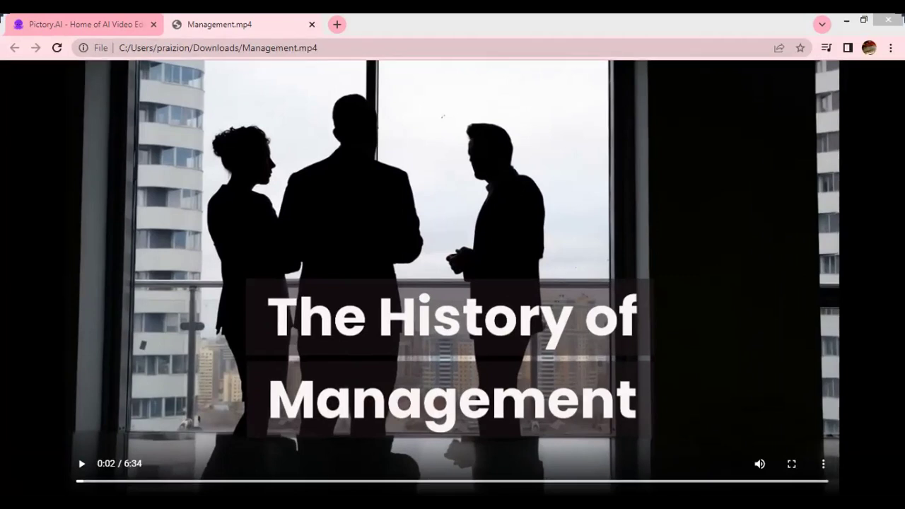
click(81, 465)
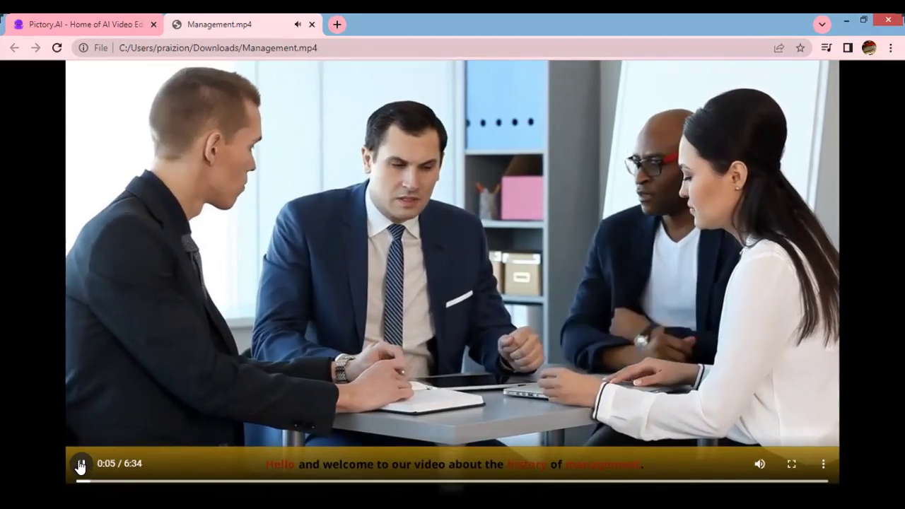
key(F11)
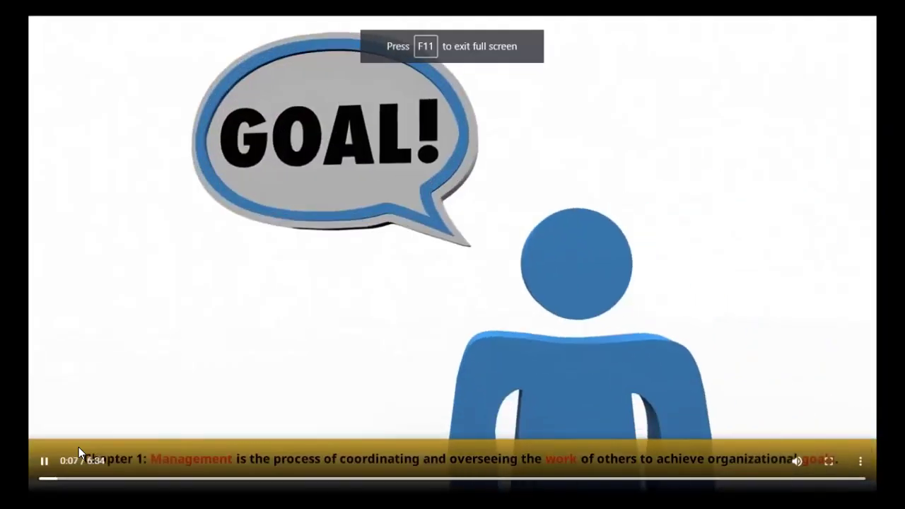